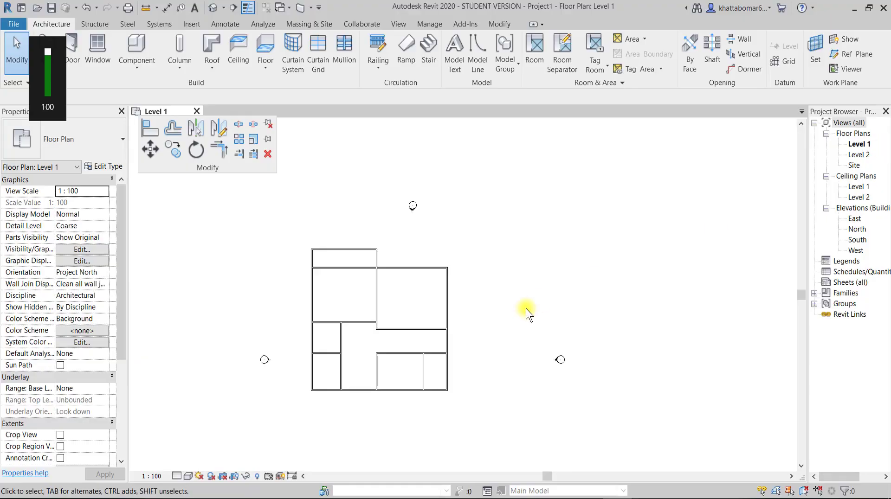
Zoom around the Level 1 plan and look over the room tagging options.
scroll(382, 324, up, 2)
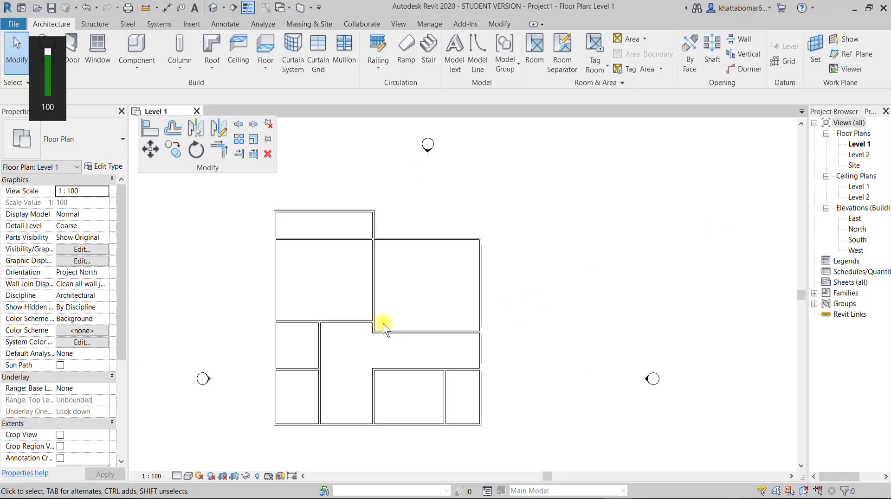
scroll(383, 324, down, 1)
scroll(379, 324, up, 1)
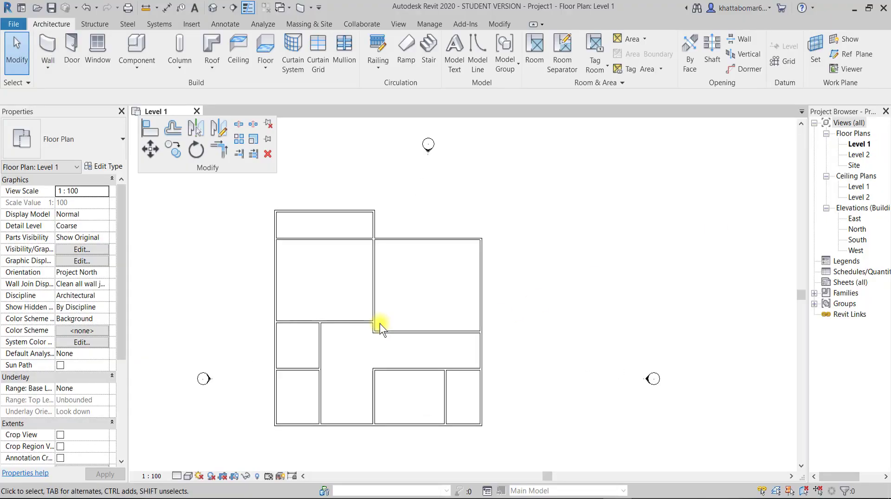
scroll(379, 324, up, 1)
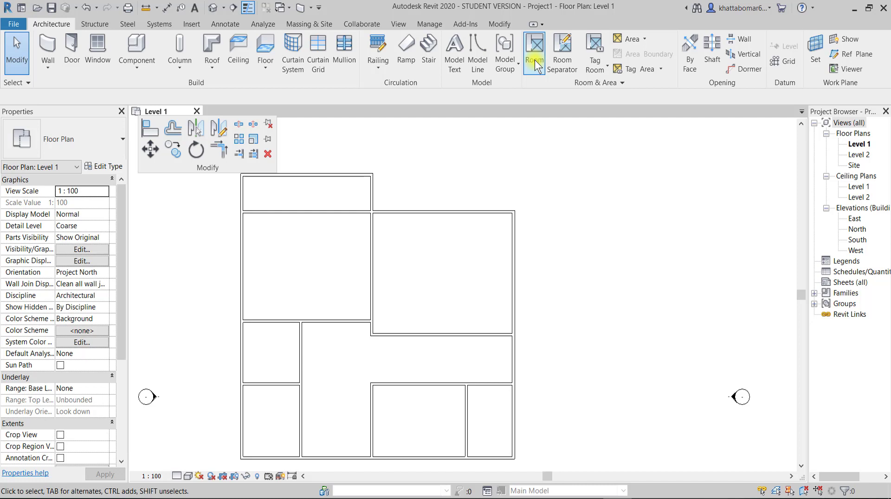
click(592, 68)
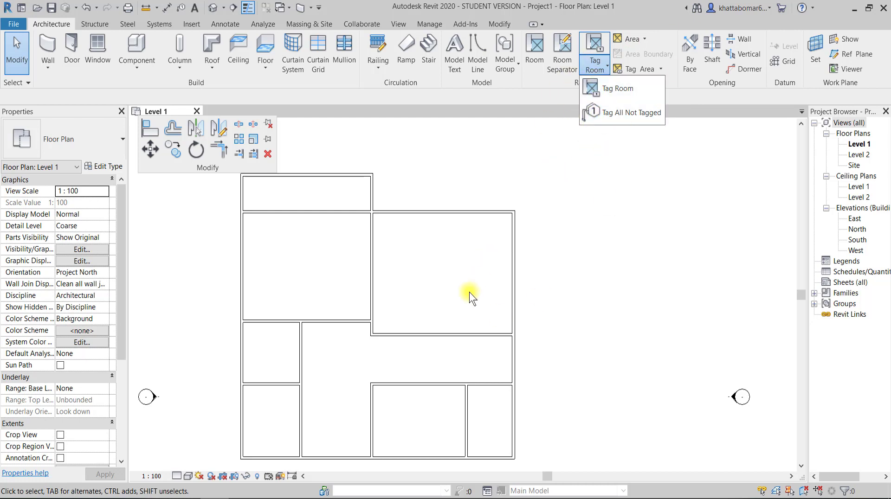
scroll(372, 375, down, 2)
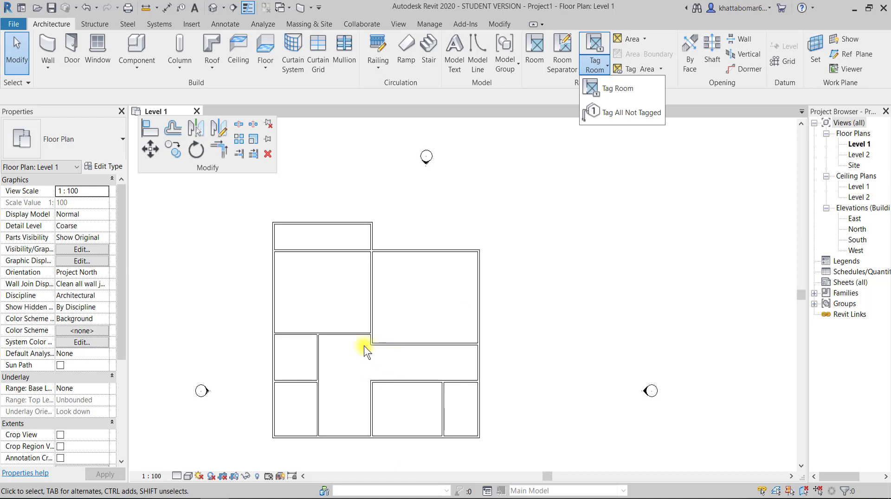
scroll(408, 322, up, 2)
scroll(378, 328, up, 2)
scroll(378, 328, down, 2)
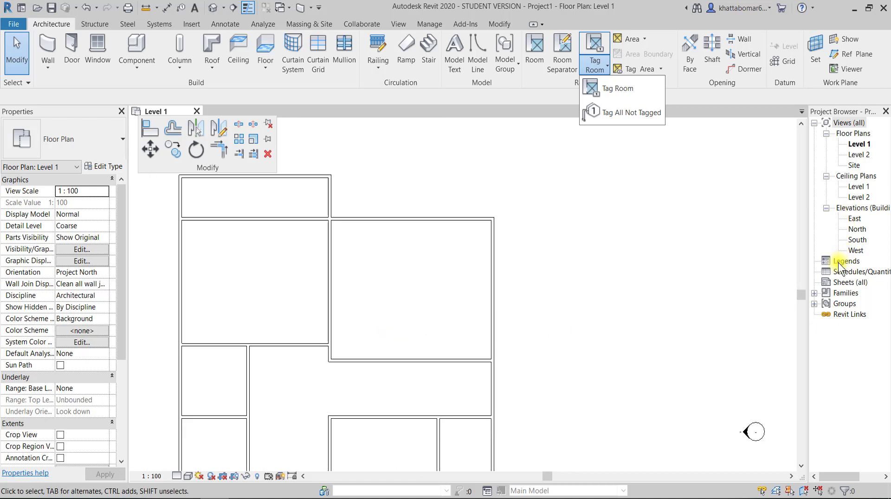
Open the default 3D view and orbit the model to look down more steeply.
click(214, 7)
scroll(455, 302, down, 2)
scroll(531, 342, down, 1)
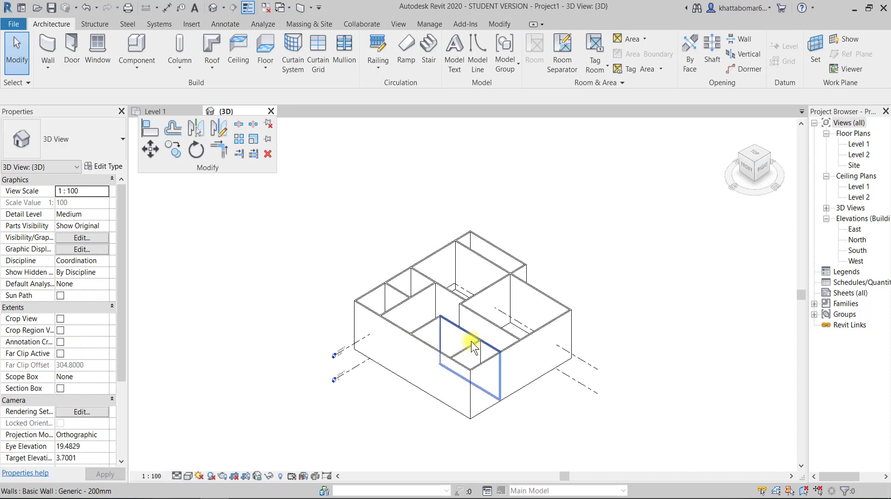
shift+middle_drag(473, 354, 501, 278)
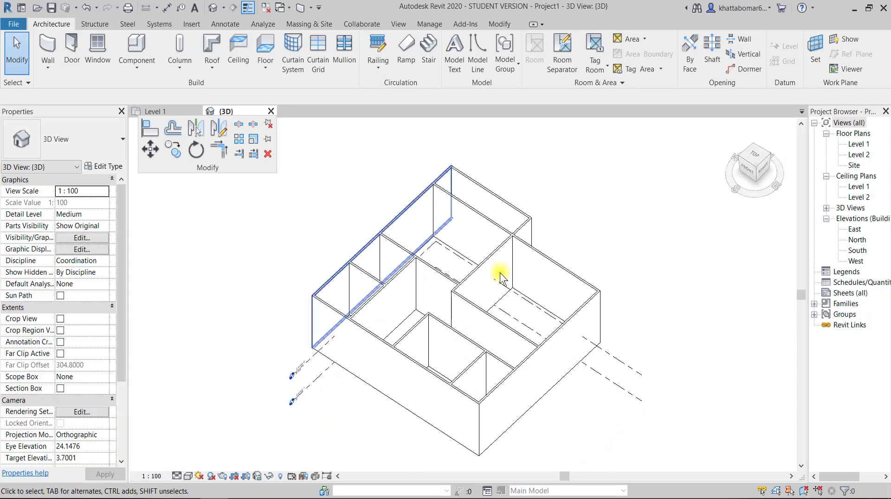
Return to the Level 1 floor plan, zoom in, and start Room placement.
double_click(856, 144)
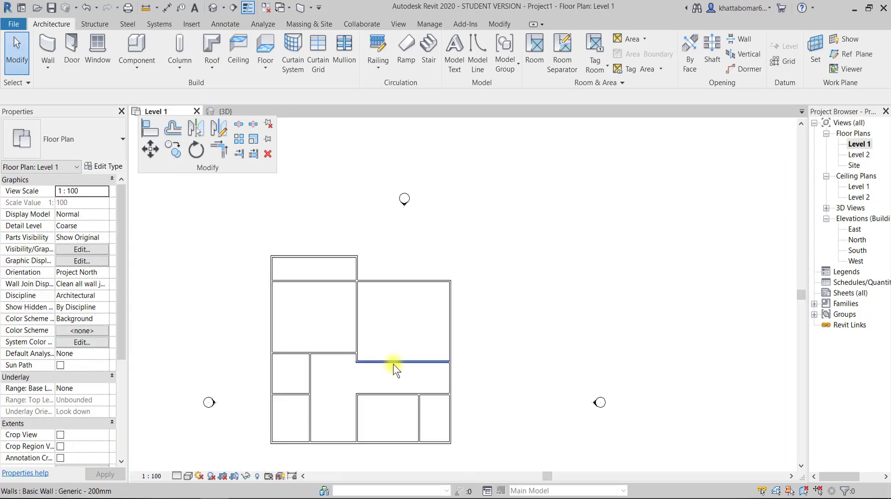
middle_drag(393, 364, 422, 324)
scroll(445, 327, up, 3)
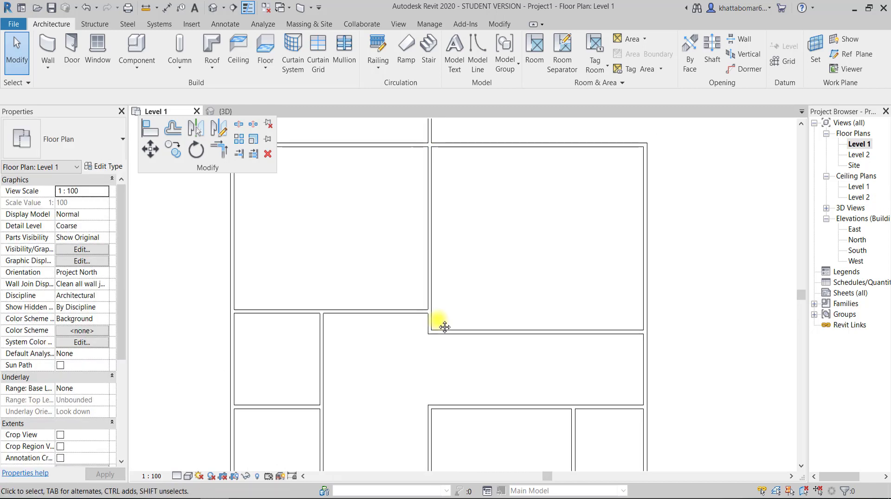
scroll(440, 324, down, 2)
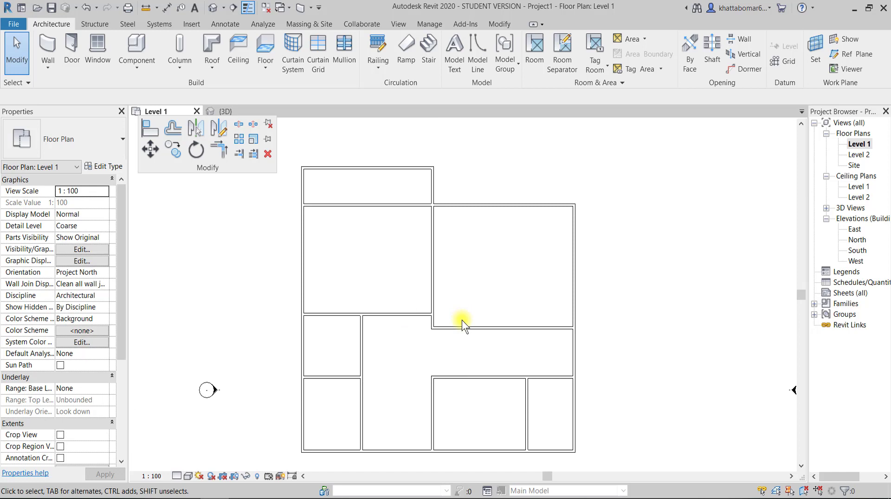
scroll(461, 320, up, 2)
scroll(499, 197, down, 3)
scroll(444, 354, up, 1)
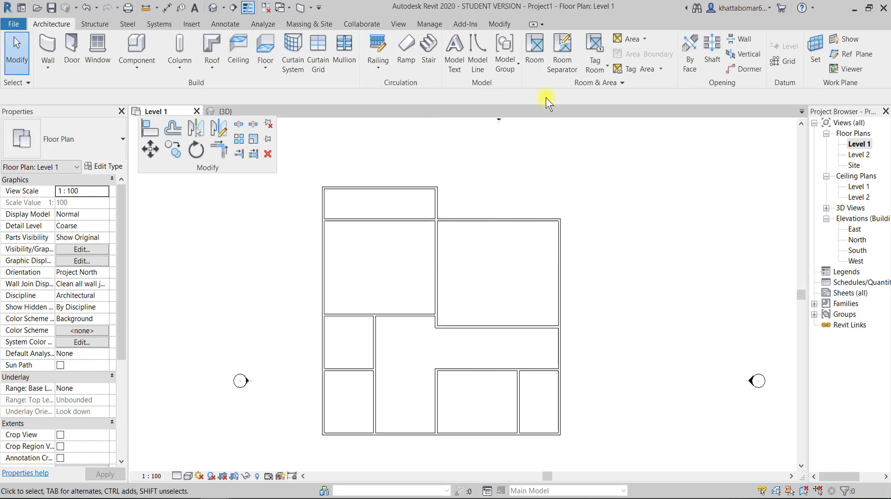
click(540, 63)
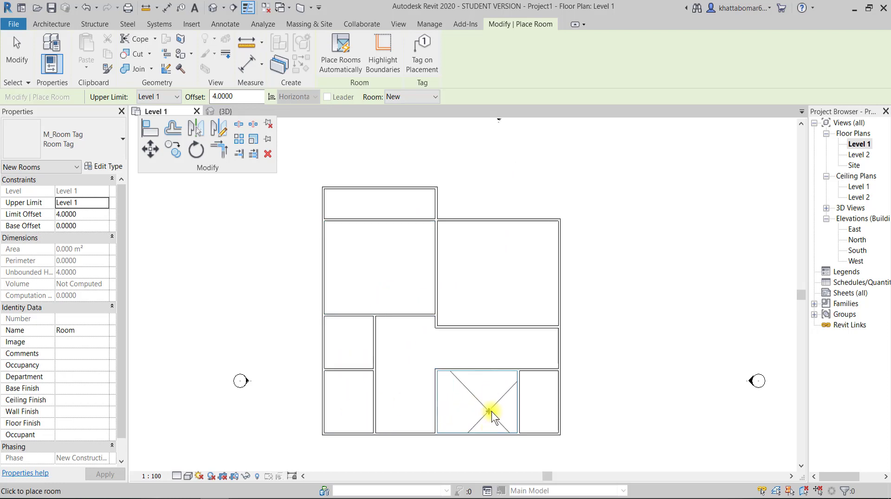
Place a room in the large upper-right space of the Level 1 plan and select it.
scroll(487, 411, up, 3)
scroll(486, 411, up, 2)
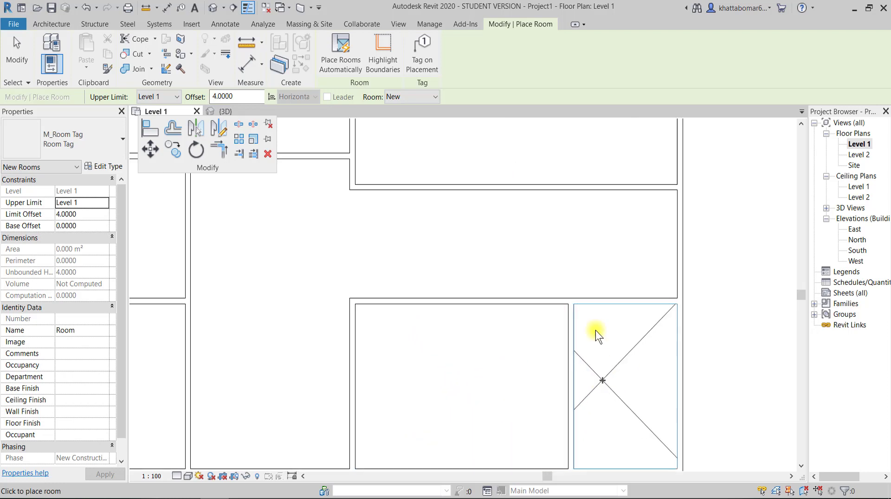
scroll(595, 330, down, 2)
mouse_move(342, 274)
middle_down()
mouse_move(347, 387)
mouse_move(440, 239)
middle_up()
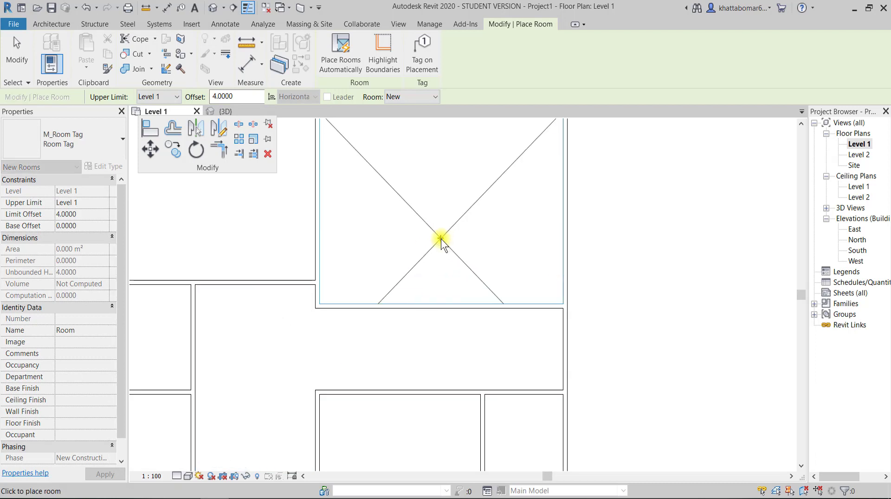
scroll(440, 235, down, 2)
scroll(418, 244, down, 1)
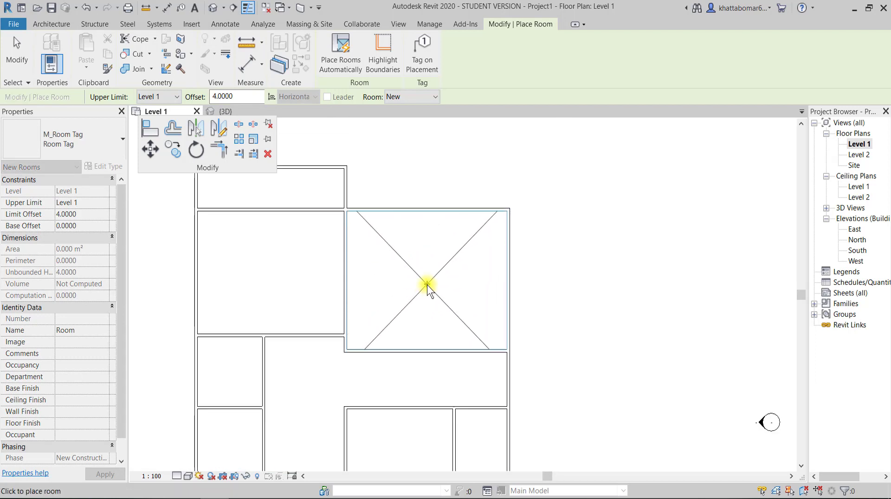
click(428, 279)
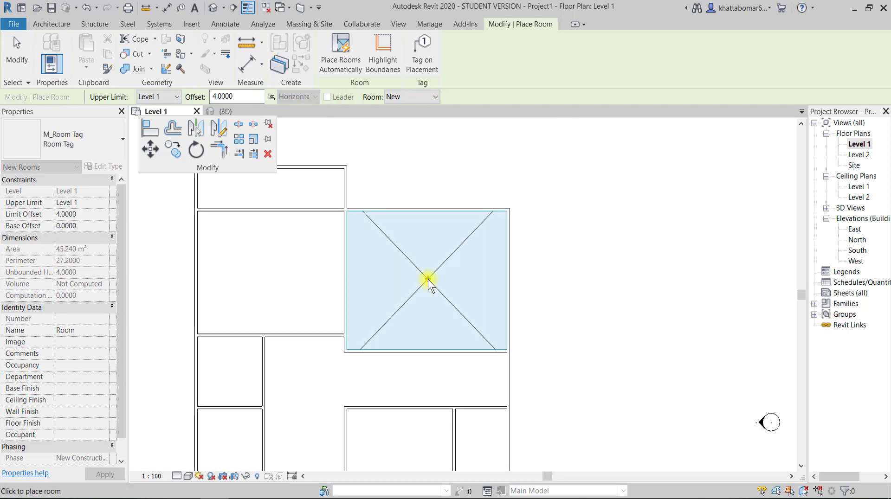
key(Escape)
key(Escape)
click(435, 281)
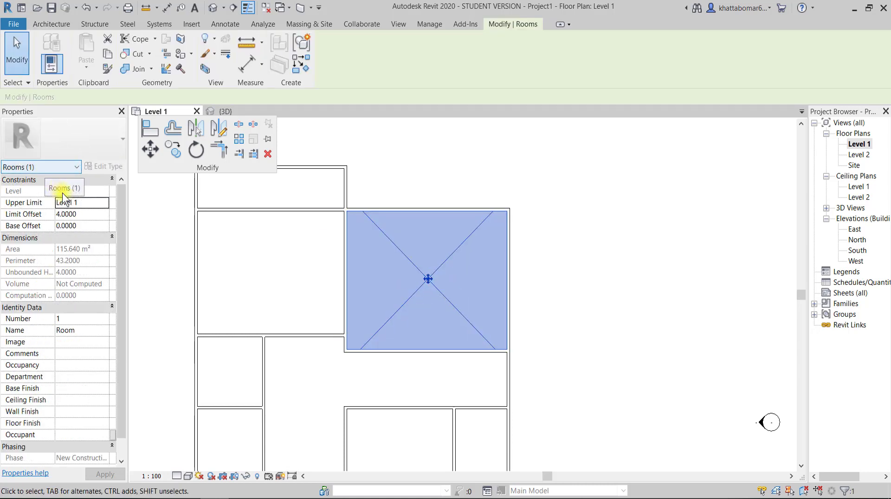
Review the new room's properties, including its 115.640 m² area, then clear the selection.
click(73, 203)
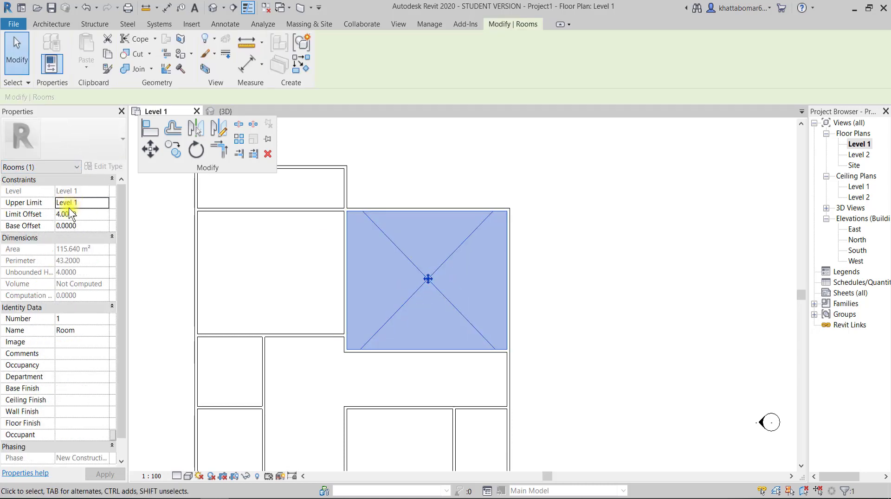
click(73, 253)
scroll(63, 355, down, 1)
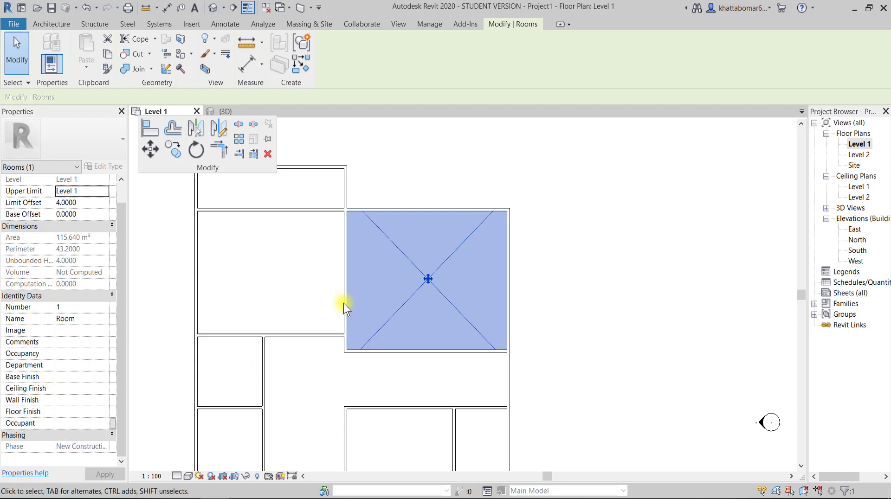
scroll(135, 392, down, 1)
scroll(137, 380, down, 1)
scroll(294, 330, up, 2)
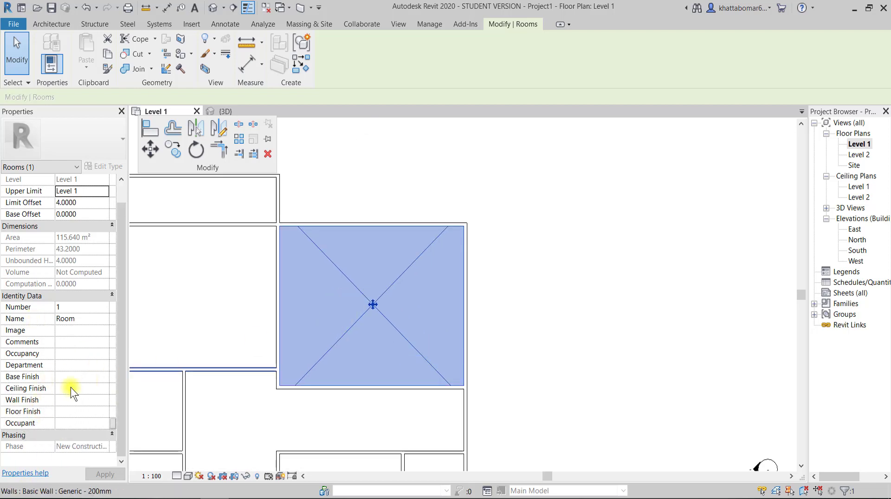
click(59, 362)
click(60, 424)
click(71, 411)
click(71, 411)
scroll(412, 297, down, 2)
key(Escape)
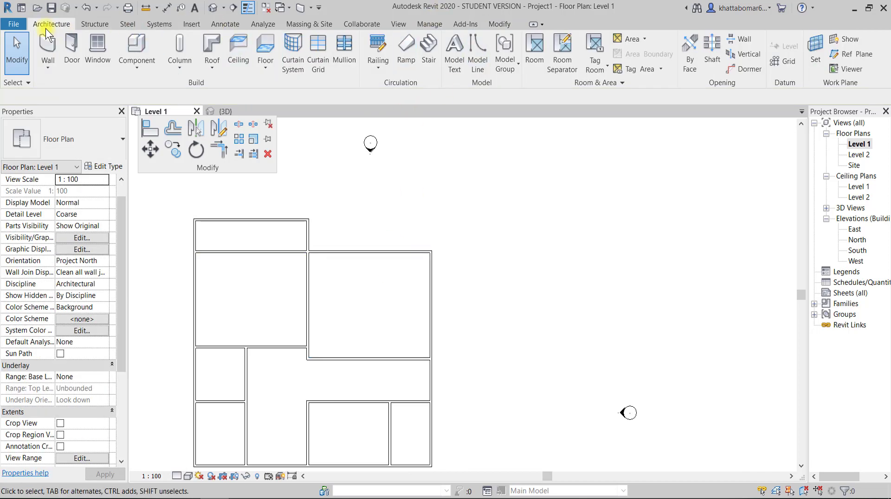
Fill the enclosed spaces using Place Rooms Automatically and dismiss the rooms-created message.
click(535, 60)
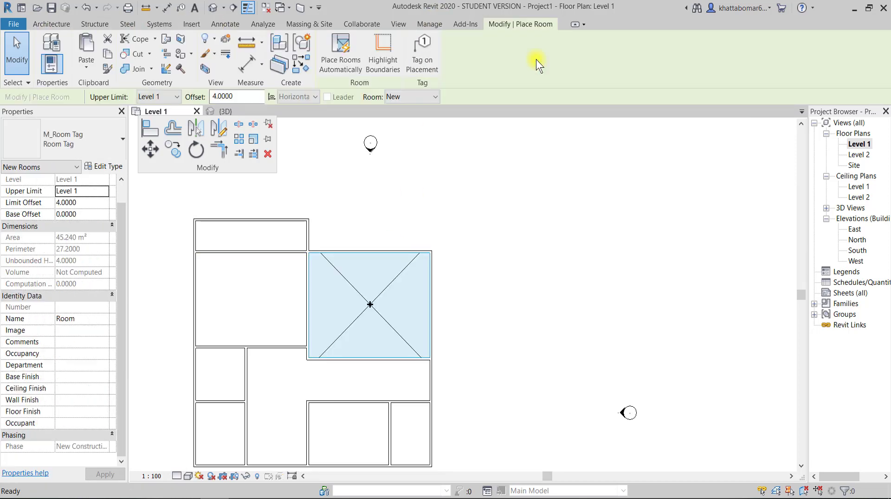
click(341, 72)
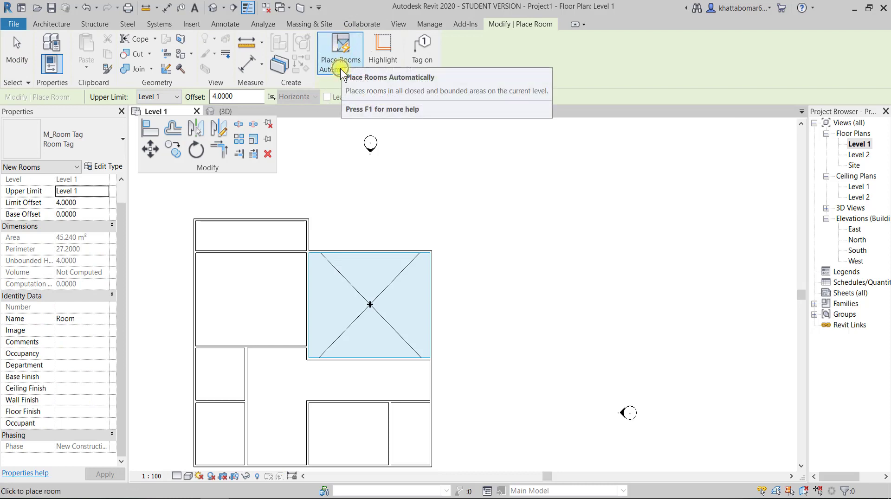
click(341, 72)
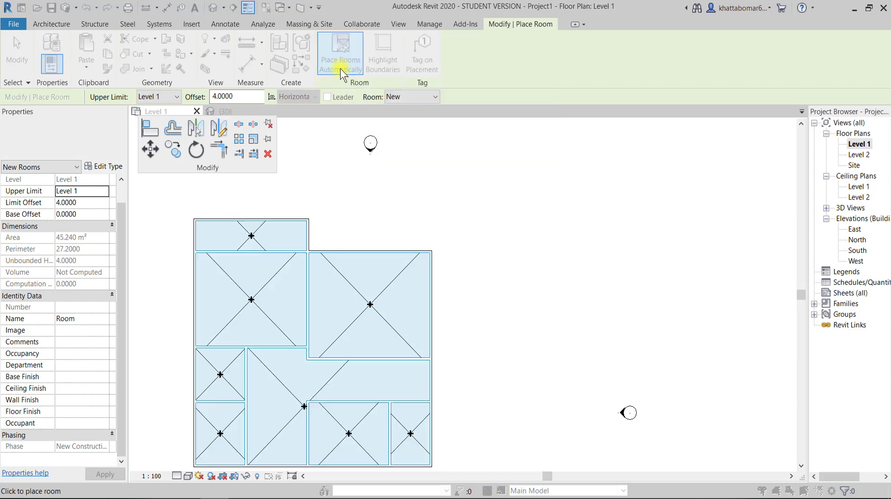
click(533, 197)
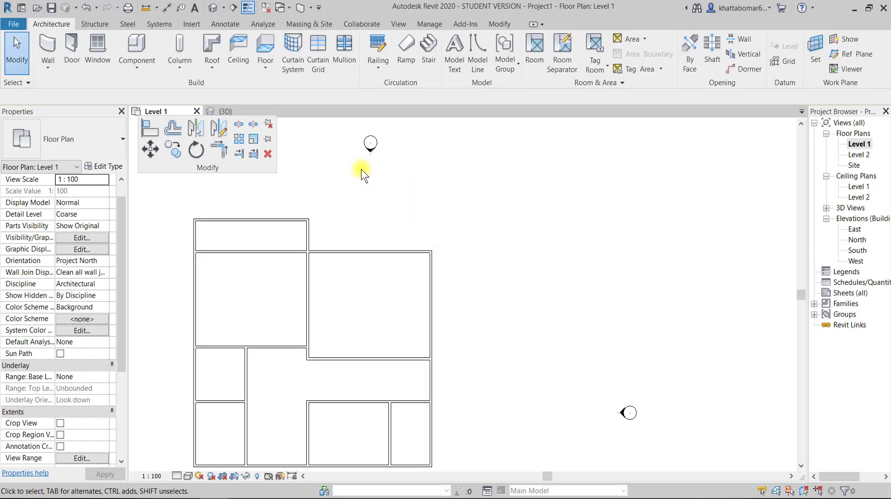
Delete the large upper-right room.
click(527, 51)
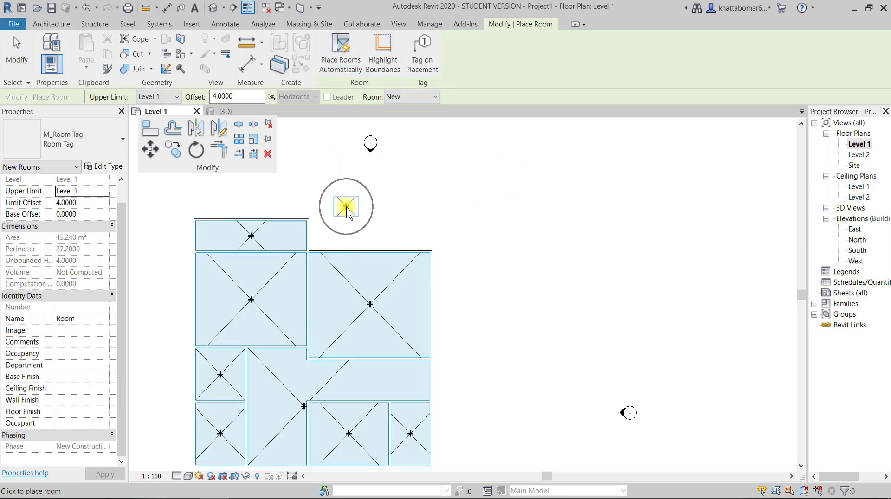
key(Escape)
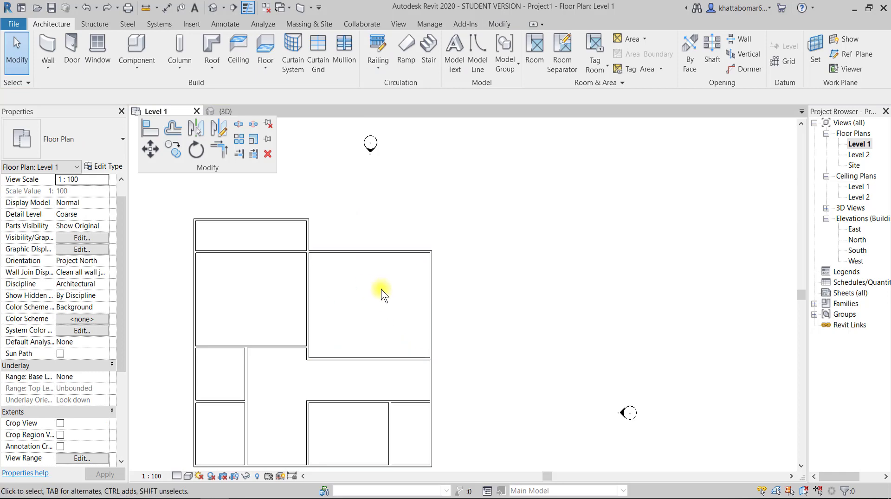
click(380, 293)
key(Delete)
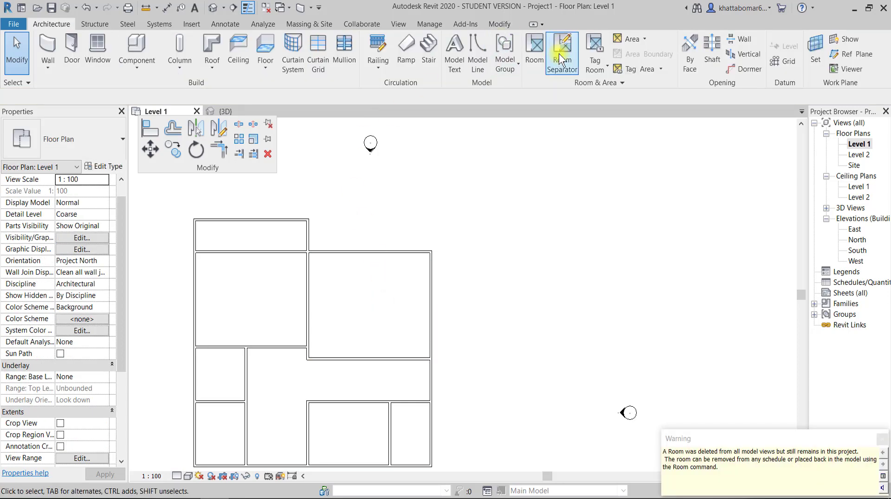
Place rooms one by one in the upper-right, top and L-shaped spaces, then undo them.
click(533, 50)
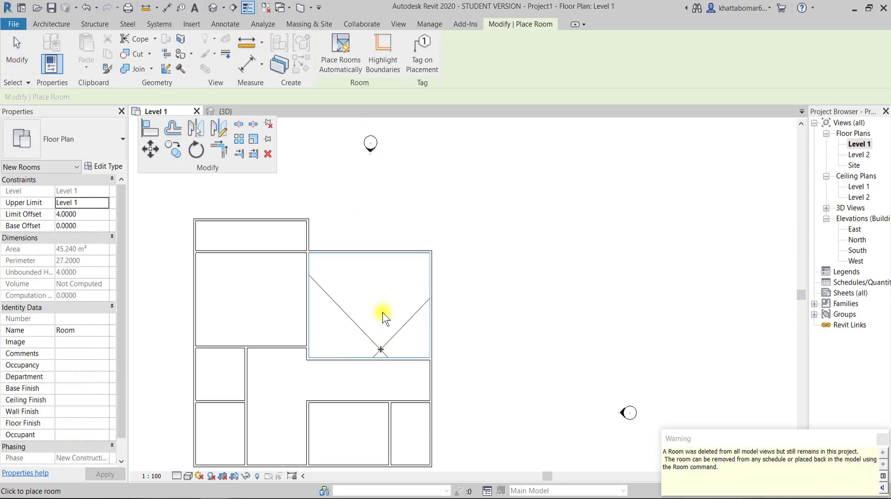
click(380, 310)
click(283, 299)
click(271, 243)
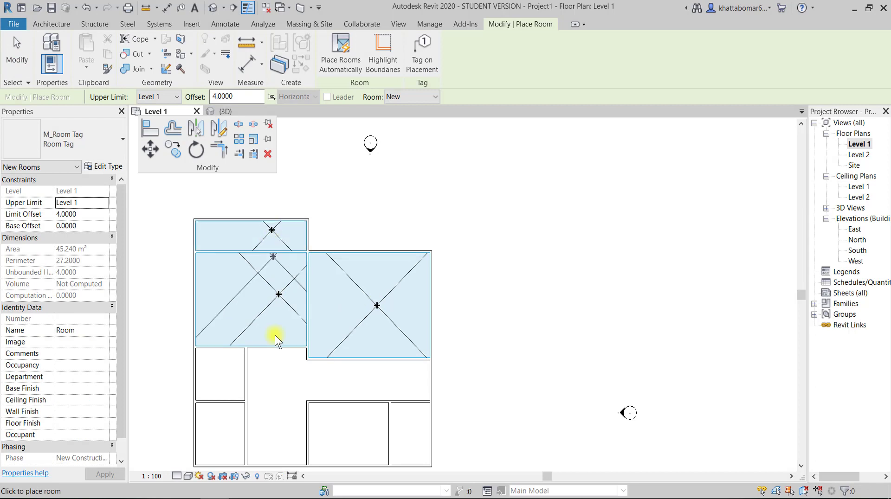
click(278, 374)
key(ctrl+z)
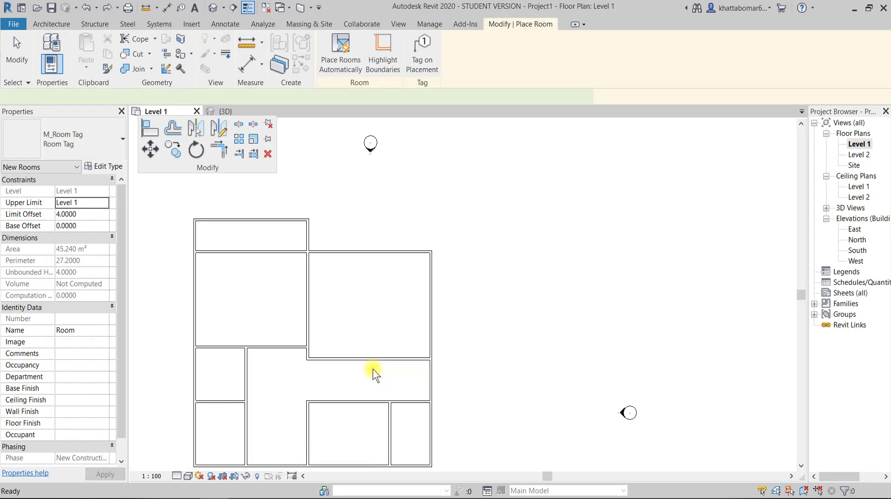
Automatically create rooms in all 8 enclosed spaces and close the '8 Rooms created' message.
click(343, 58)
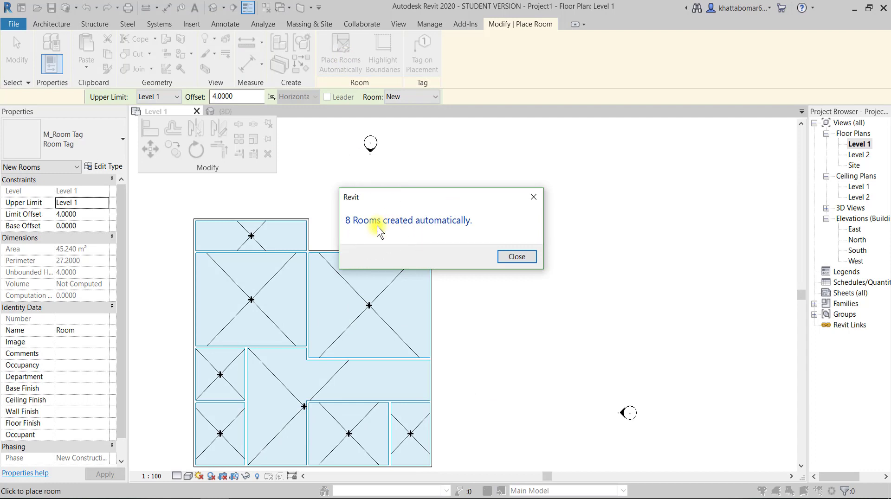
click(523, 258)
key(Escape)
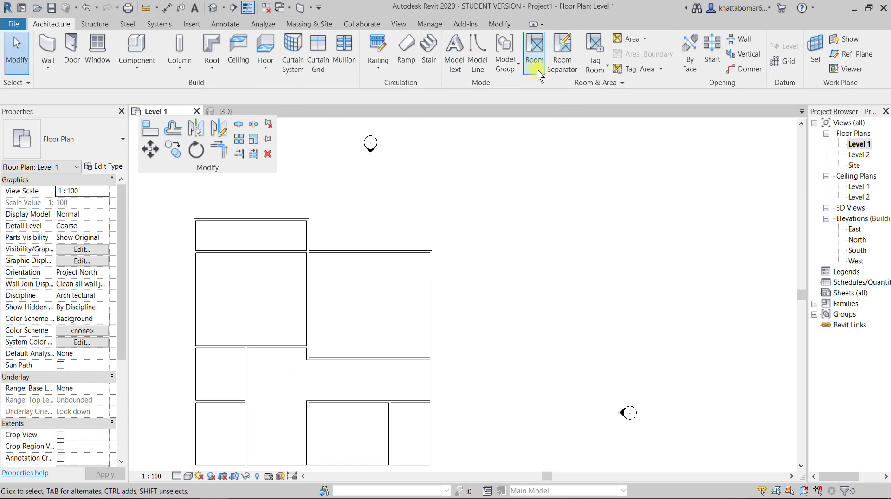
click(382, 291)
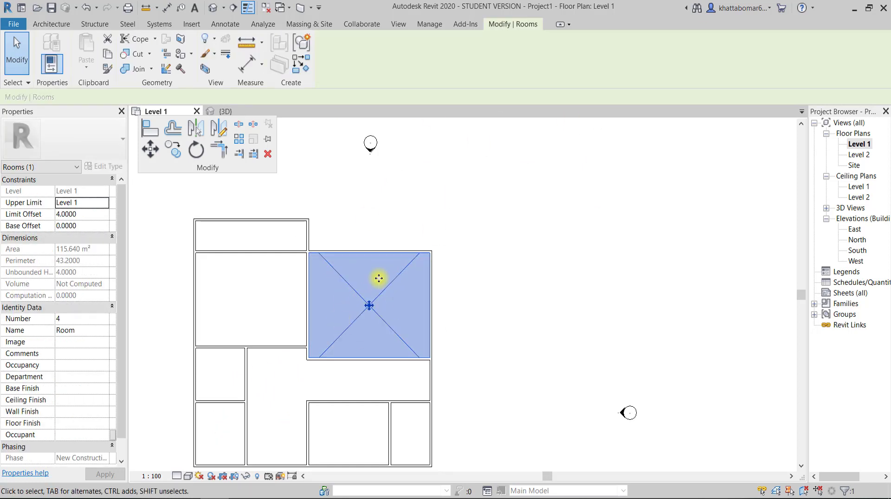
click(394, 276)
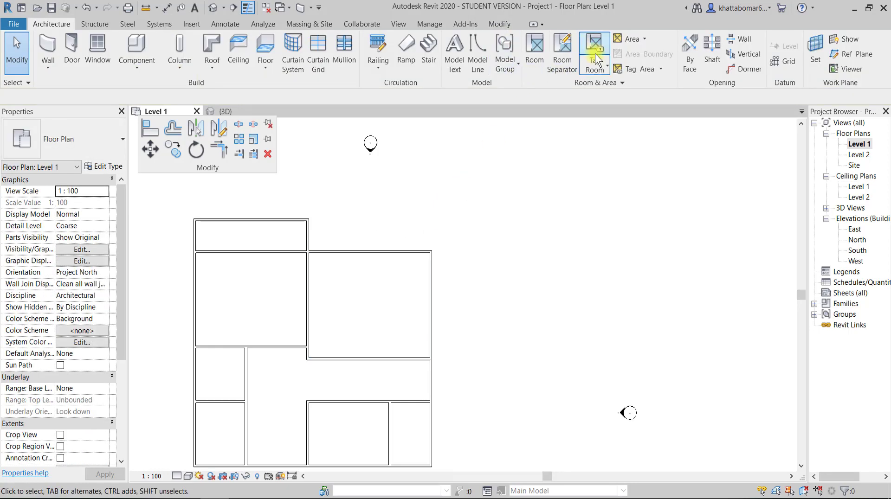
click(595, 72)
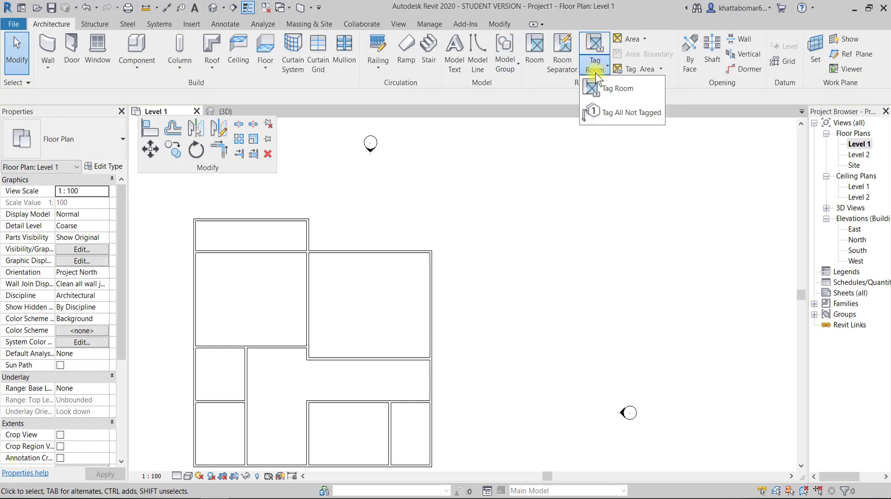
click(617, 87)
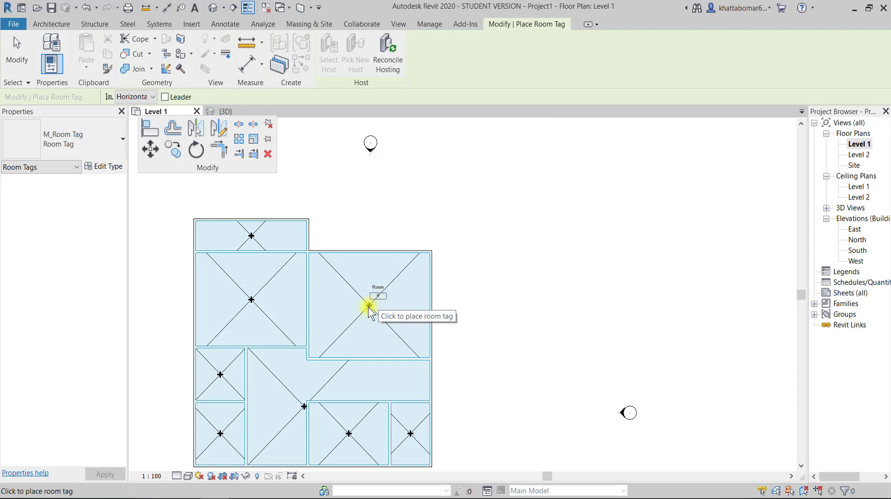
click(369, 306)
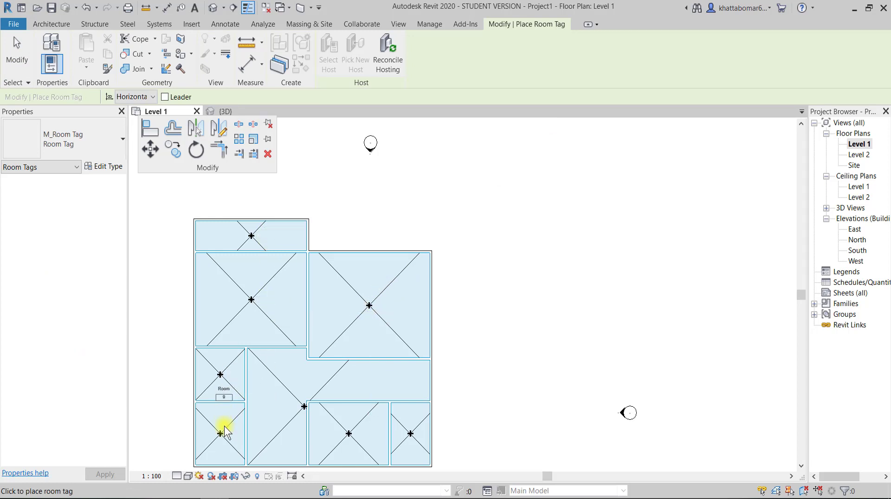
scroll(333, 437, up, 3)
middle_drag(377, 418, 405, 408)
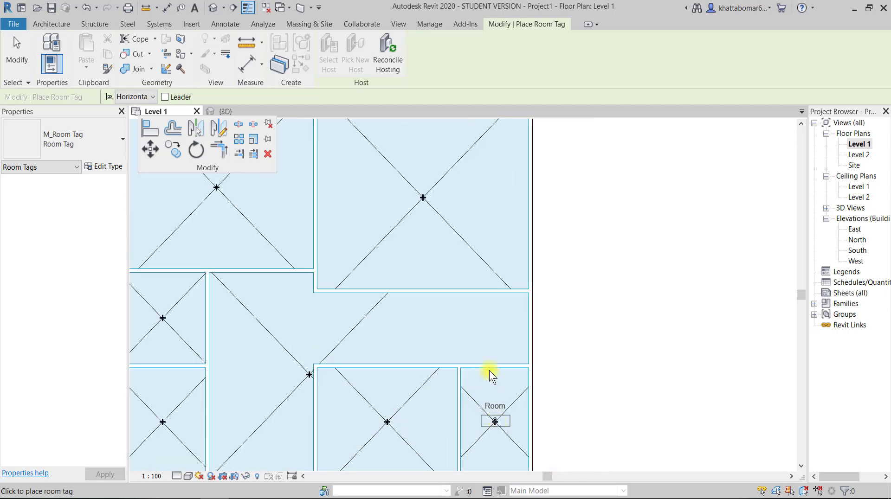
scroll(485, 352, down, 2)
key(Escape)
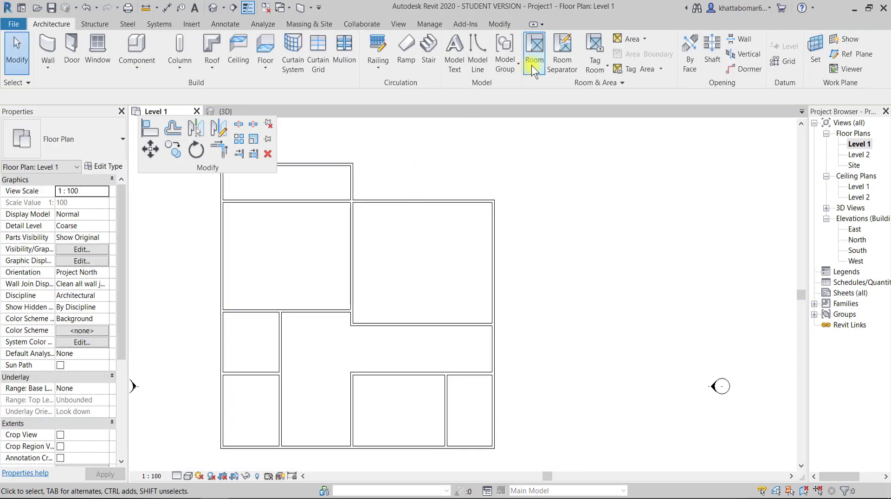
click(588, 72)
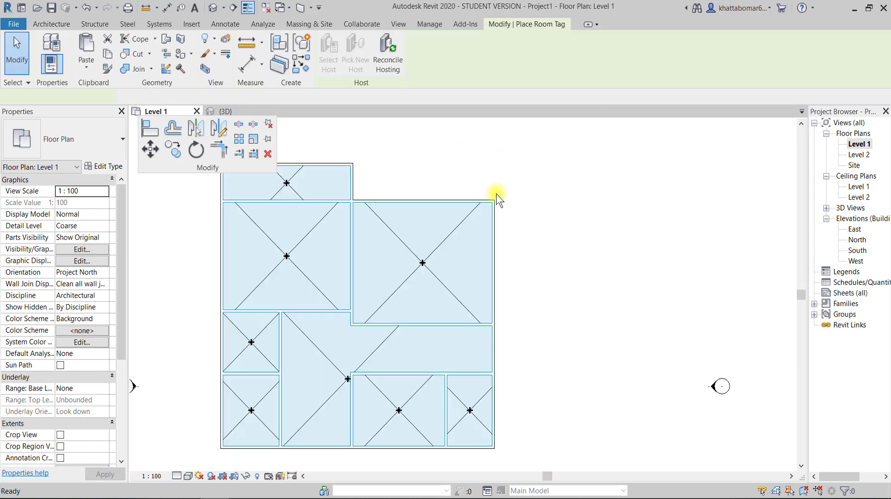
click(425, 263)
click(299, 264)
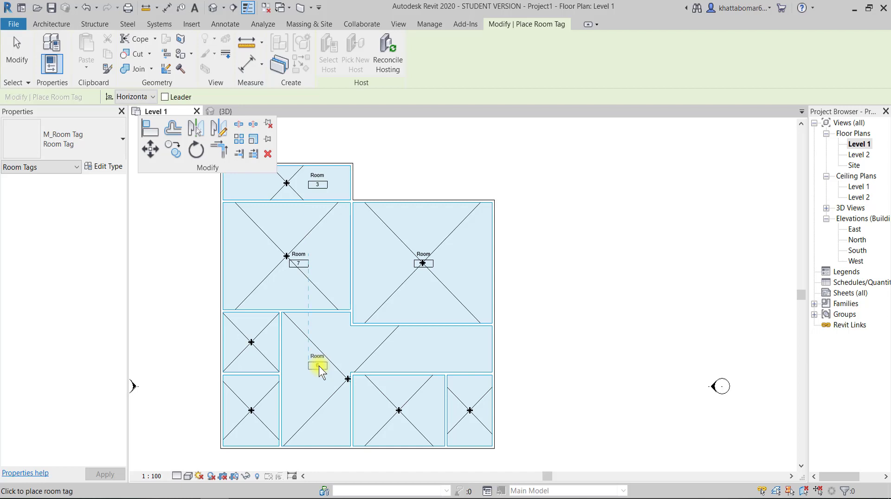
click(318, 366)
key(Escape)
key(Escape)
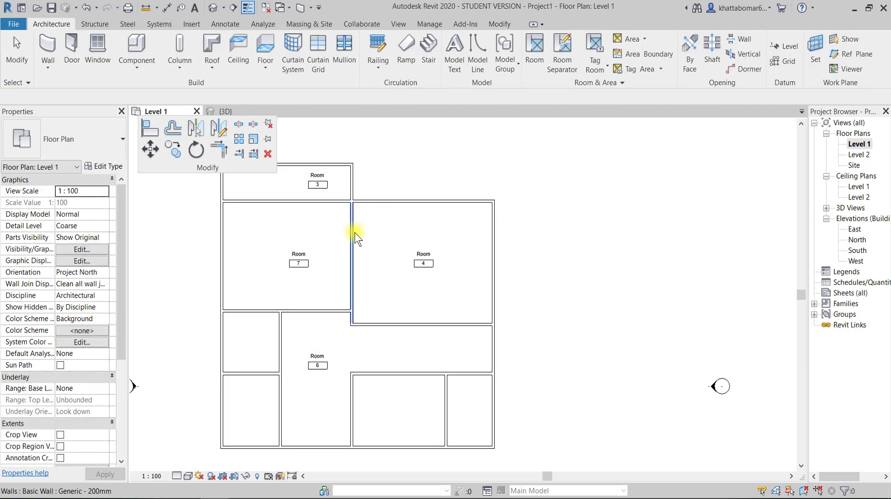
key(ctrl+z)
key(ctrl+z)
key(ctrl+z)
key(ctrl+z)
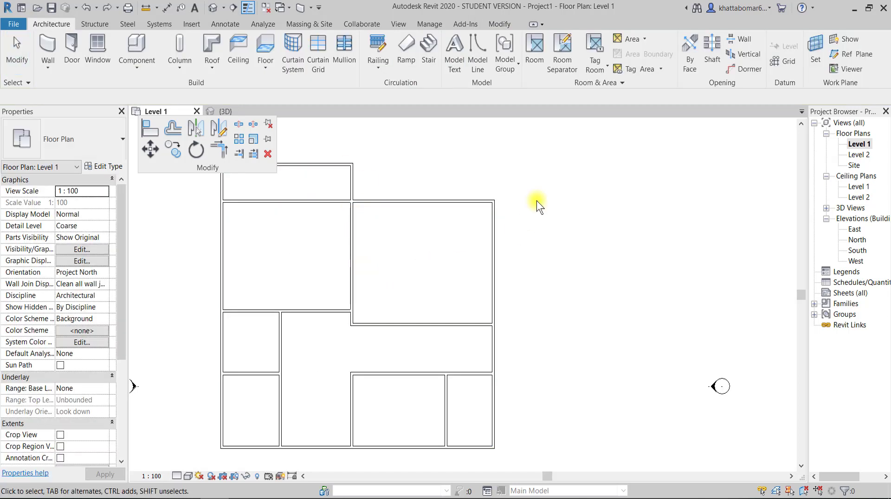
click(594, 68)
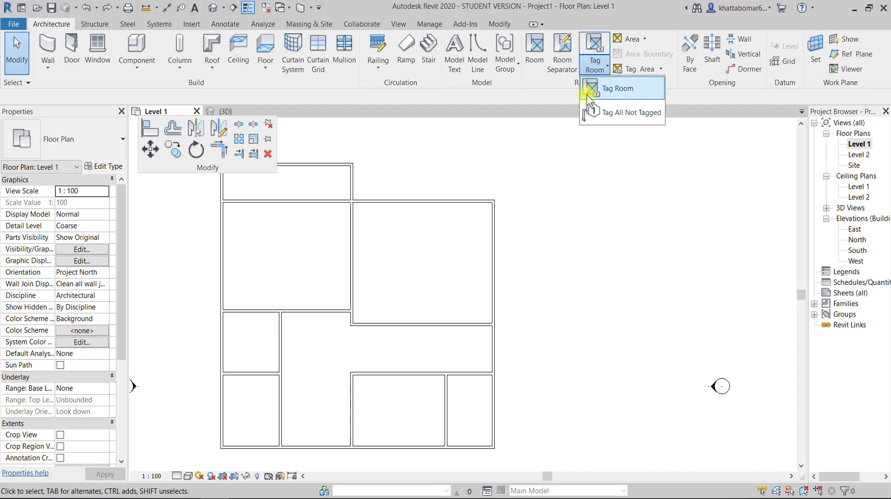
Add Room Tags to every untagged room with Tag All Not Tagged.
click(600, 120)
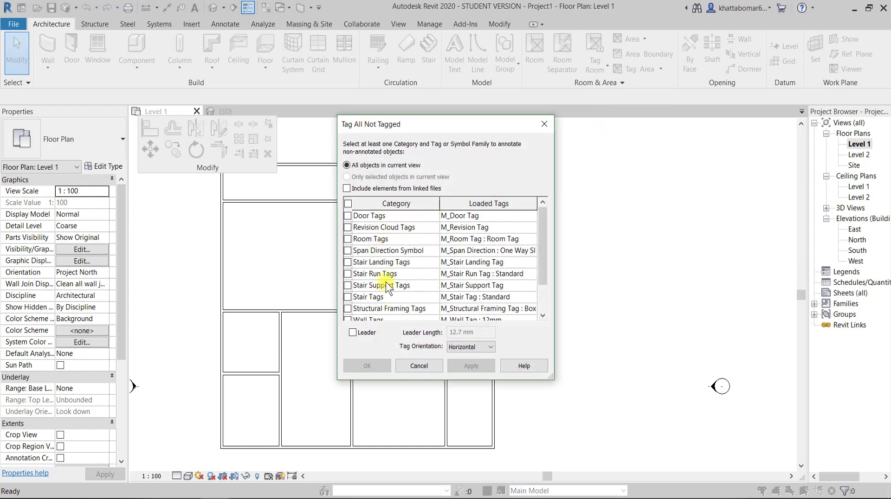
scroll(394, 269, down, 1)
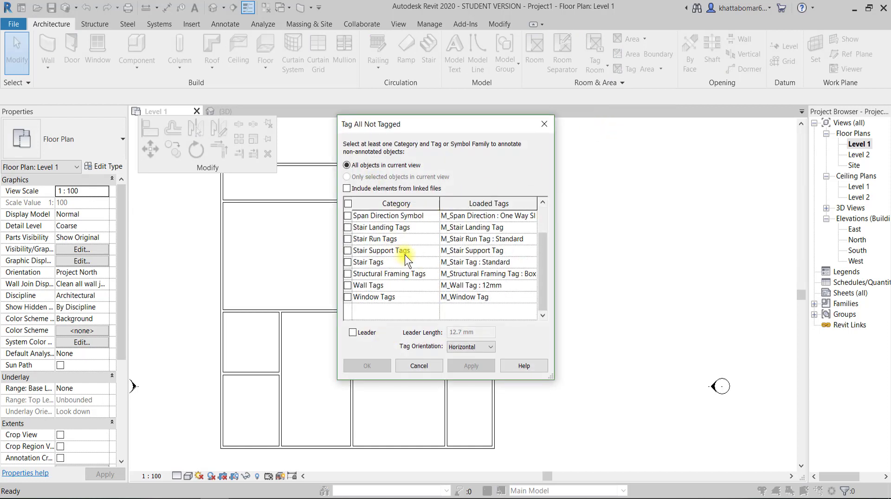
click(363, 287)
click(364, 296)
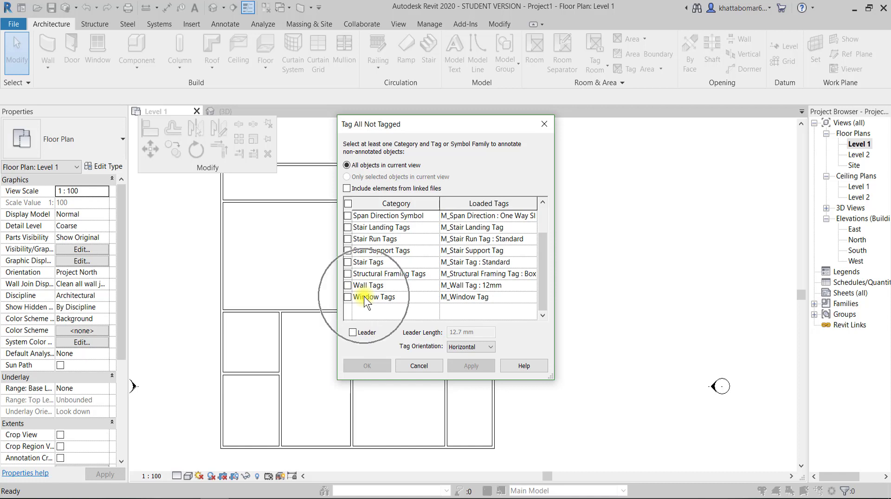
scroll(375, 274, up, 1)
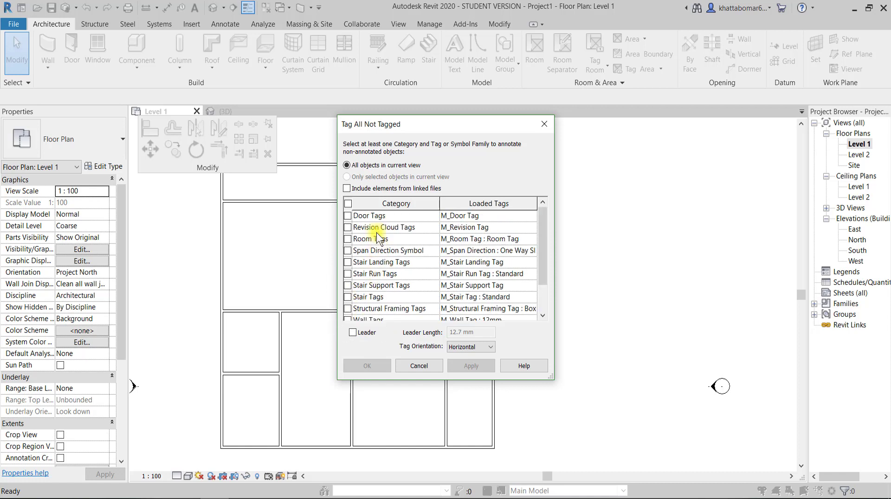
click(347, 239)
click(466, 366)
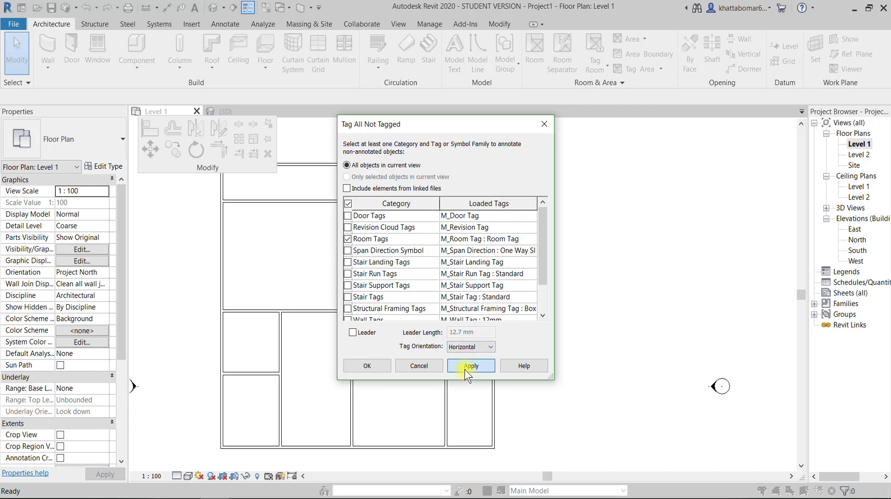
click(389, 365)
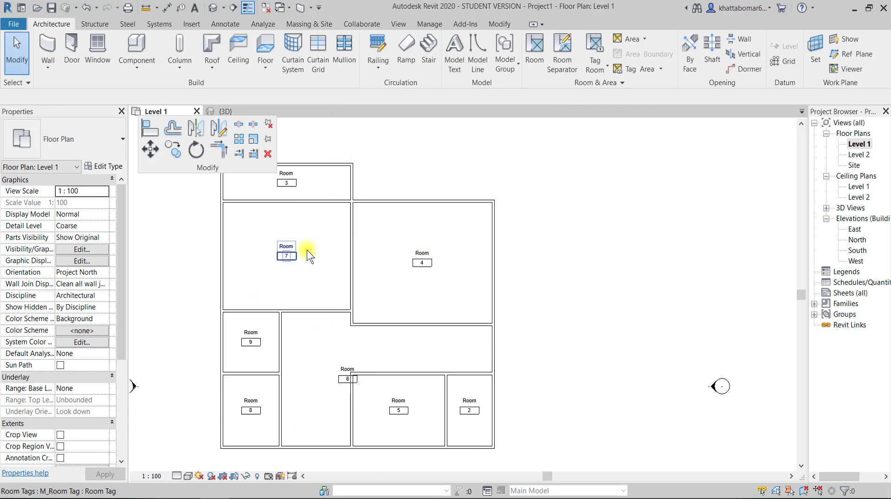
Rename Room 4 to 're' by editing its tag.
scroll(353, 378, up, 3)
scroll(361, 355, down, 4)
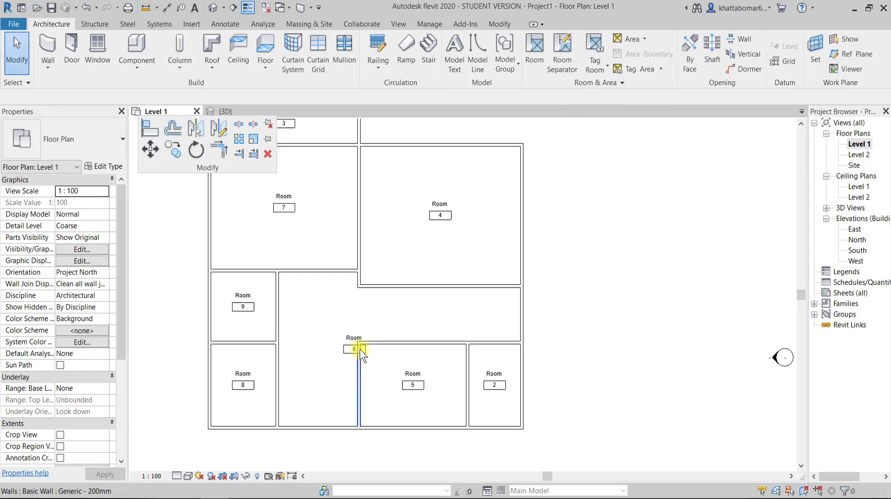
scroll(418, 239, down, 1)
click(420, 240)
scroll(421, 241, up, 3)
click(420, 239)
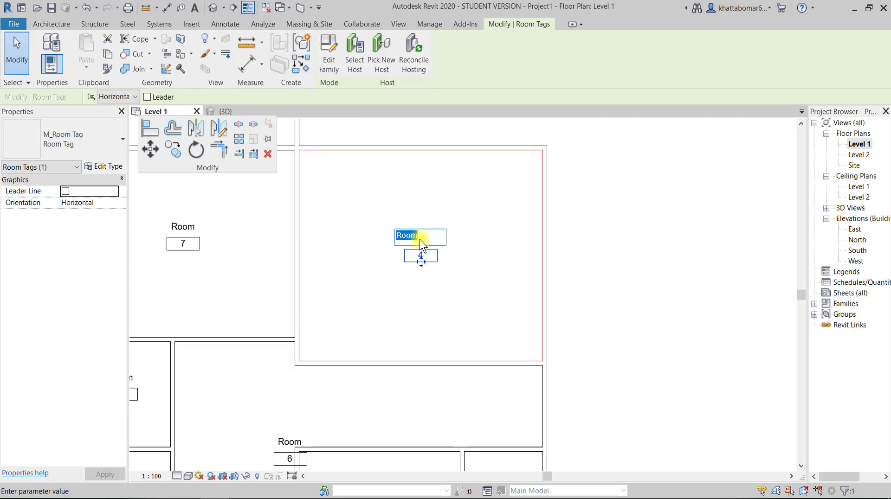
text(فم)
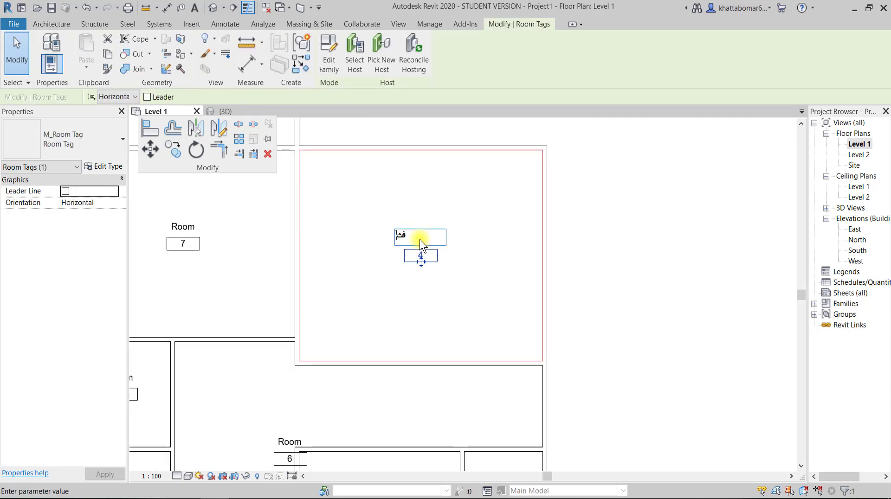
text(re)
key(Return)
Rename the large left room (room 7) to M.BED ROOM and deselect its tag.
scroll(318, 258, down, 1)
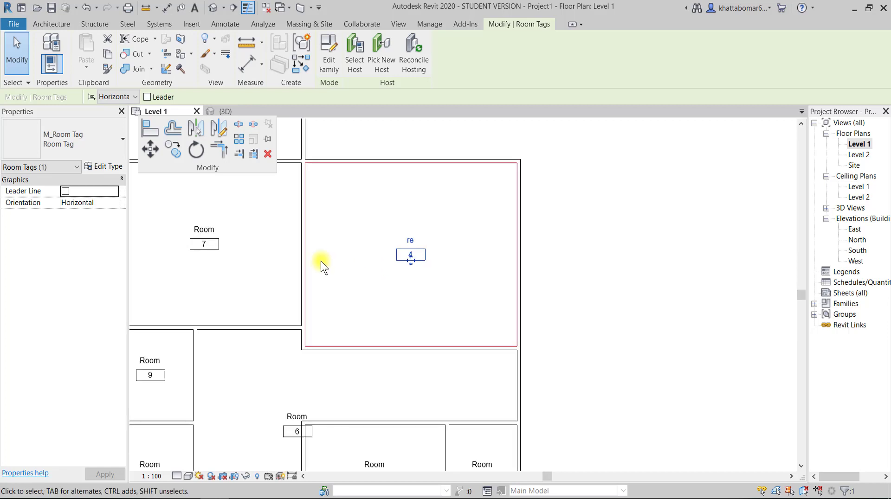
scroll(408, 294, down, 2)
click(410, 300)
click(413, 294)
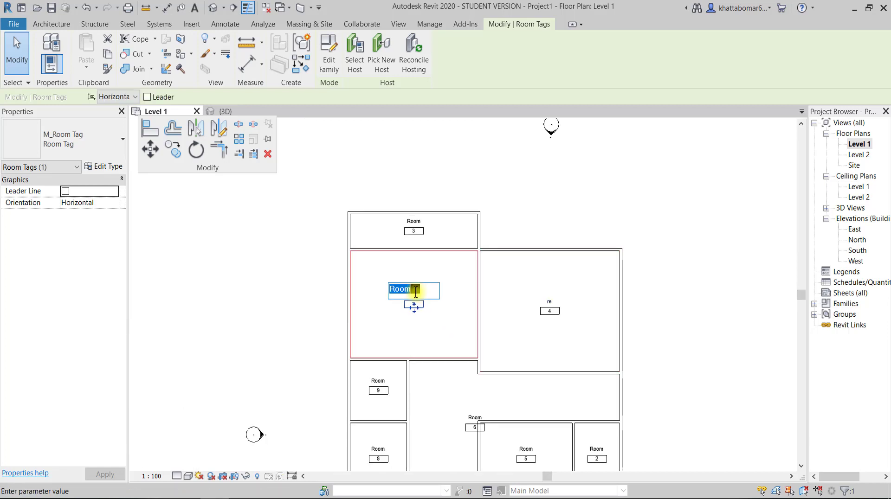
text(be)
click(492, 257)
scroll(459, 285, up, 2)
scroll(477, 291, down, 2)
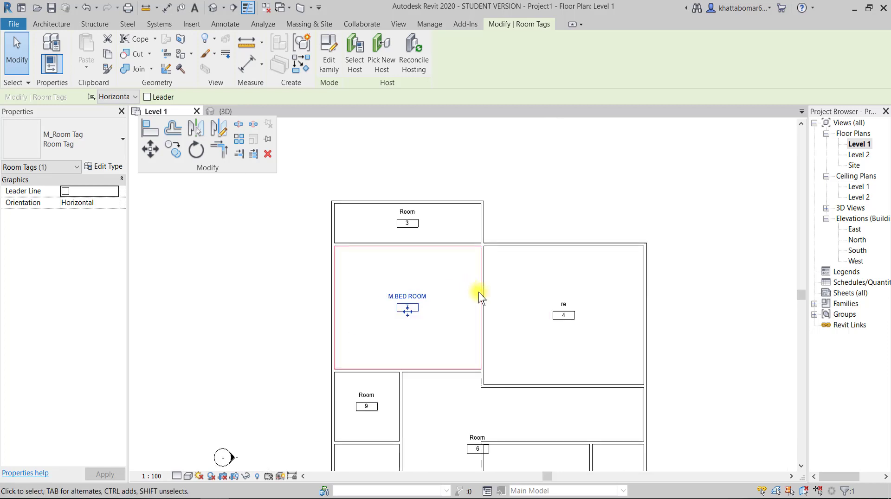
key(Escape)
Move the room 6 tag up and slightly right so it sits inside its room.
scroll(447, 248, down, 1)
scroll(412, 308, up, 2)
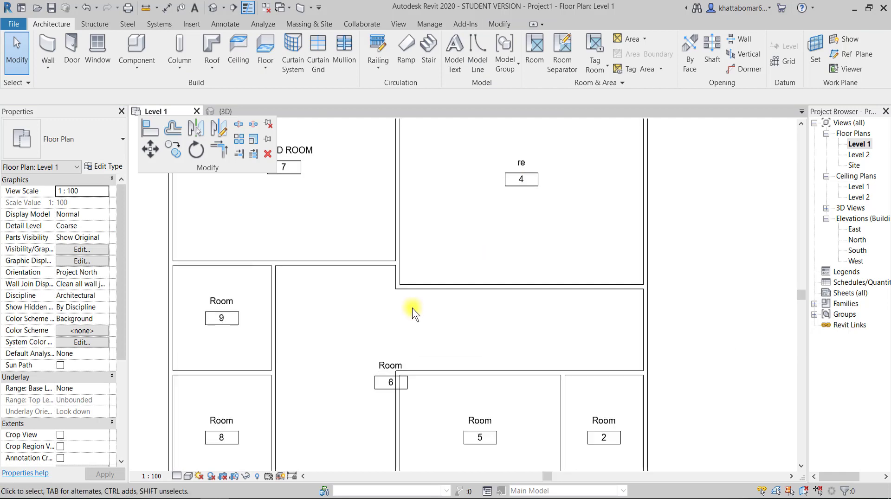
drag(392, 385, 396, 337)
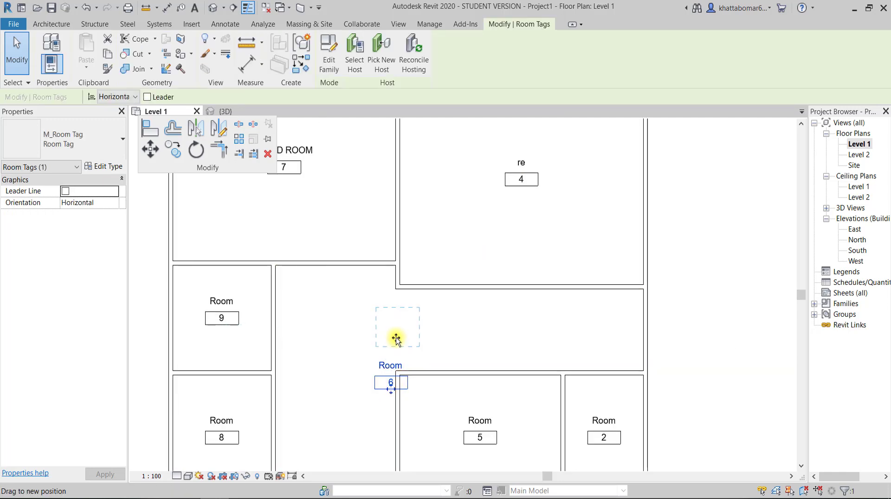
click(516, 354)
click(398, 345)
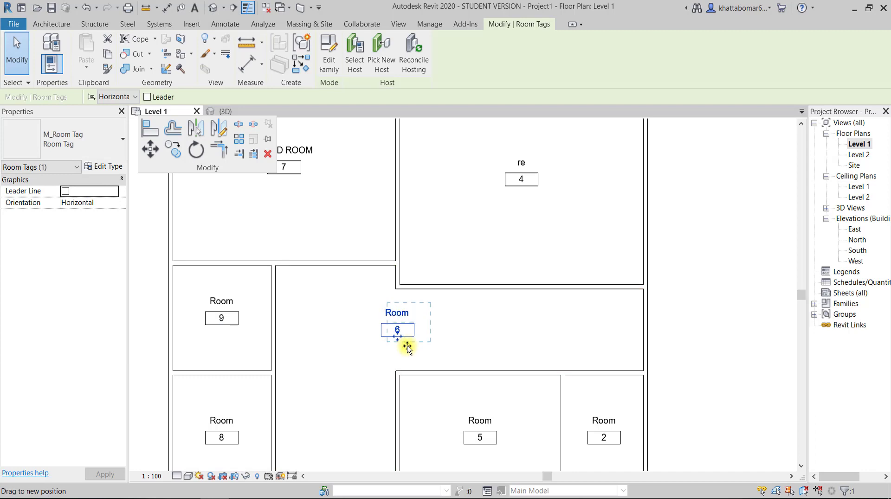
drag(398, 346, 407, 348)
click(396, 336)
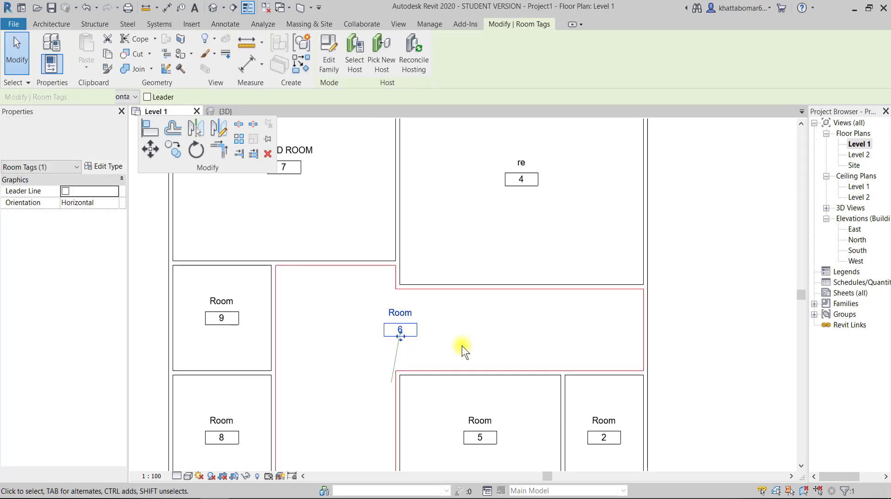
click(503, 349)
scroll(509, 399, down, 5)
scroll(477, 365, up, 4)
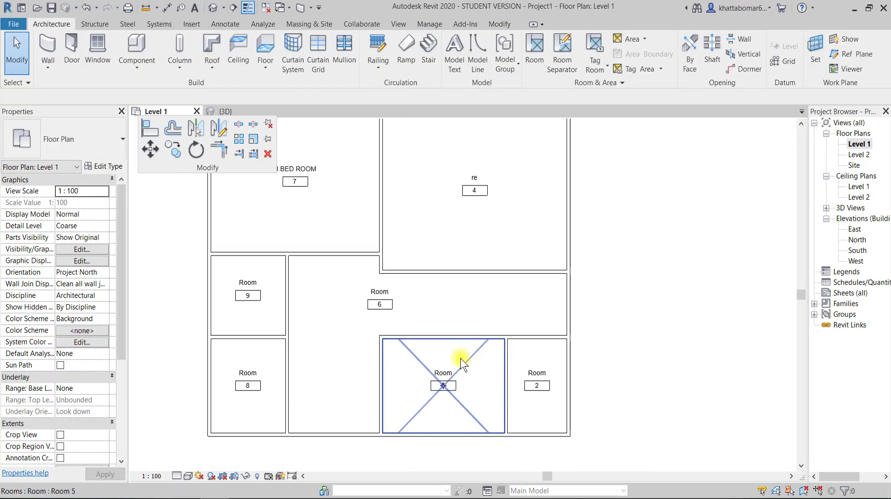
Rename room 5 to KITCHEN.
click(443, 386)
click(442, 373)
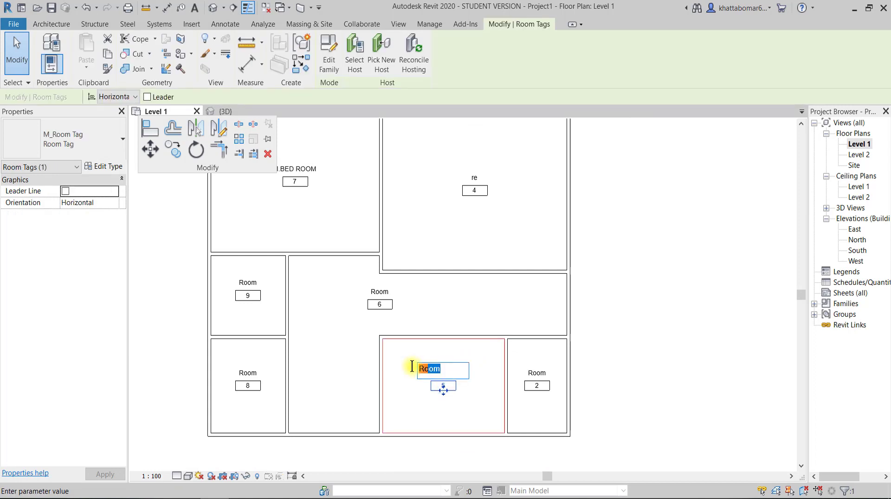
text(M)
text(C)
text(HE)
text(N)
key(Return)
key(Escape)
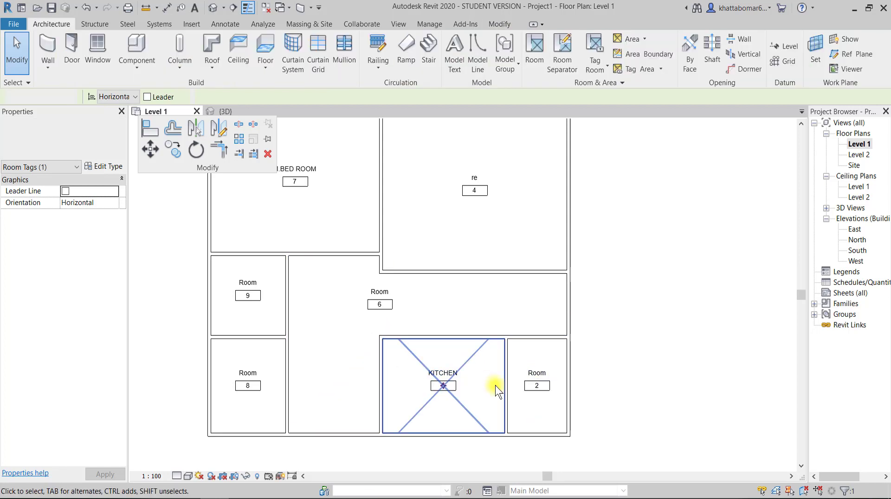
scroll(464, 391, up, 3)
scroll(464, 391, up, 2)
Change the KITCHEN room number to 3.
click(408, 380)
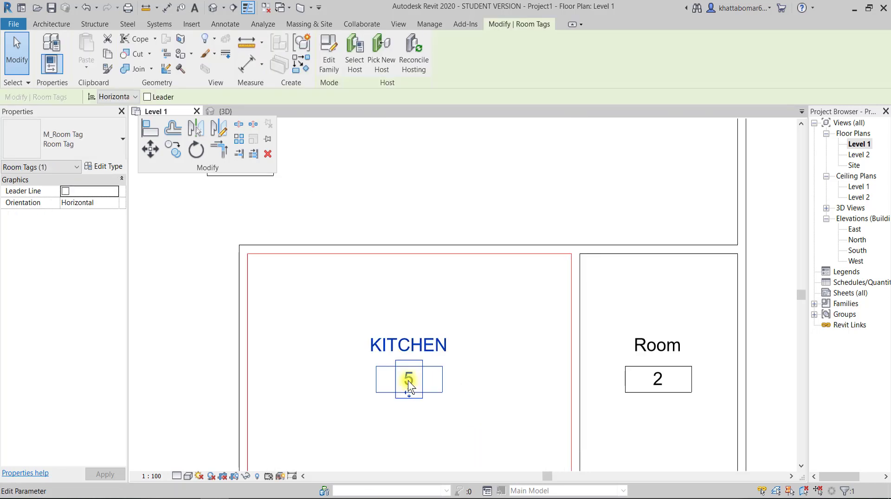
click(408, 380)
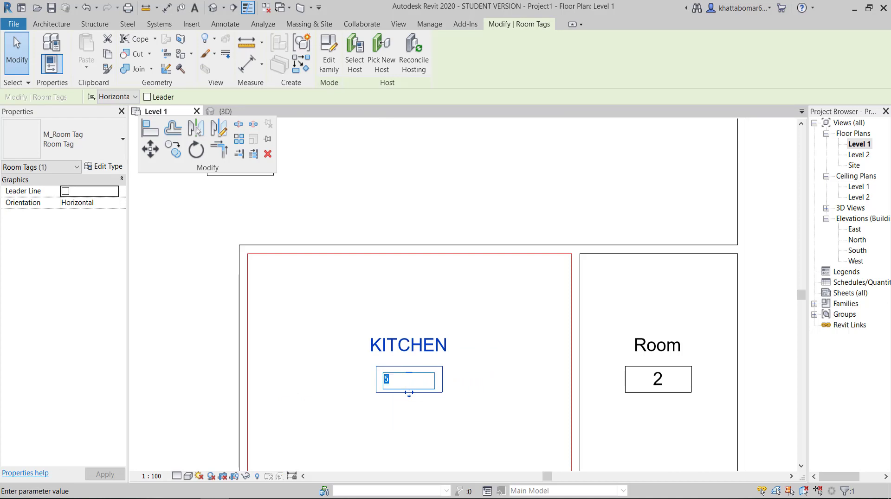
text(3)
key(Escape)
click(405, 380)
key(Return)
scroll(408, 378, down, 3)
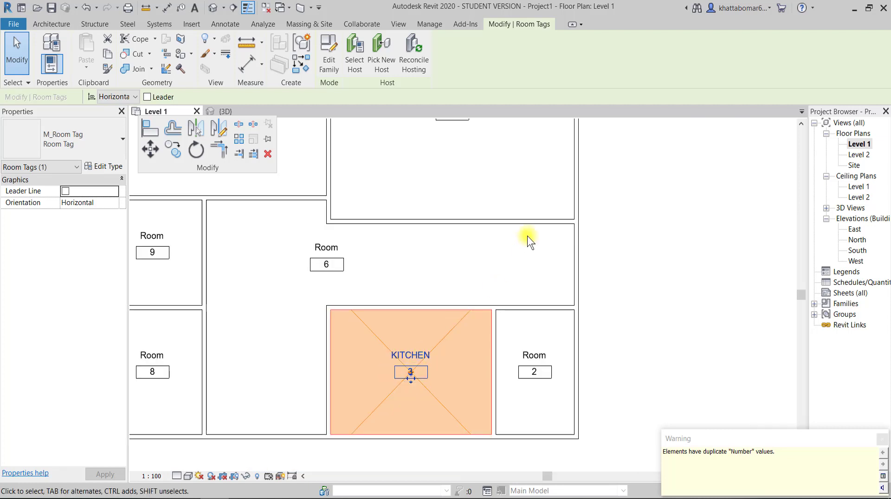
key(Escape)
scroll(435, 391, down, 2)
scroll(424, 368, down, 1)
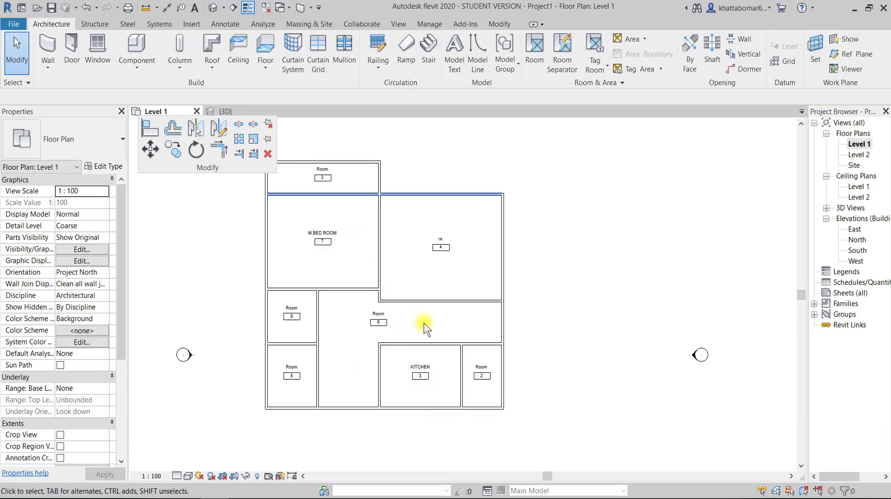
scroll(512, 402, up, 3)
scroll(338, 308, down, 1)
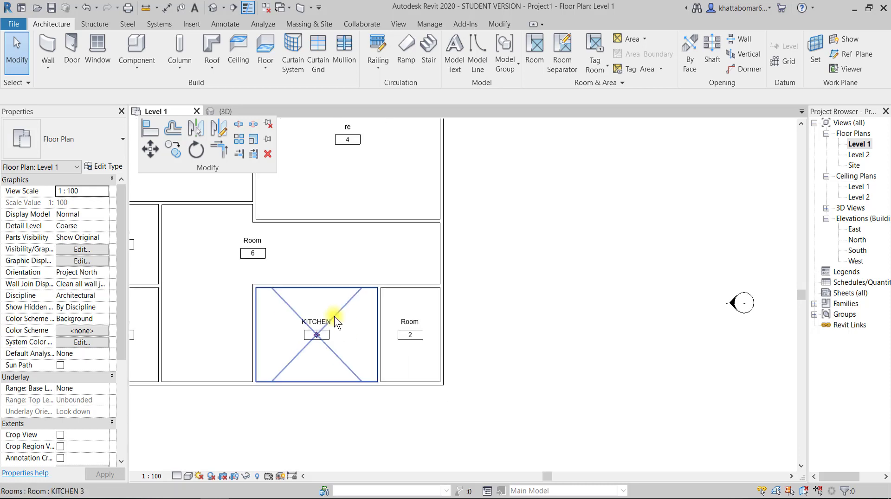
scroll(342, 322, down, 2)
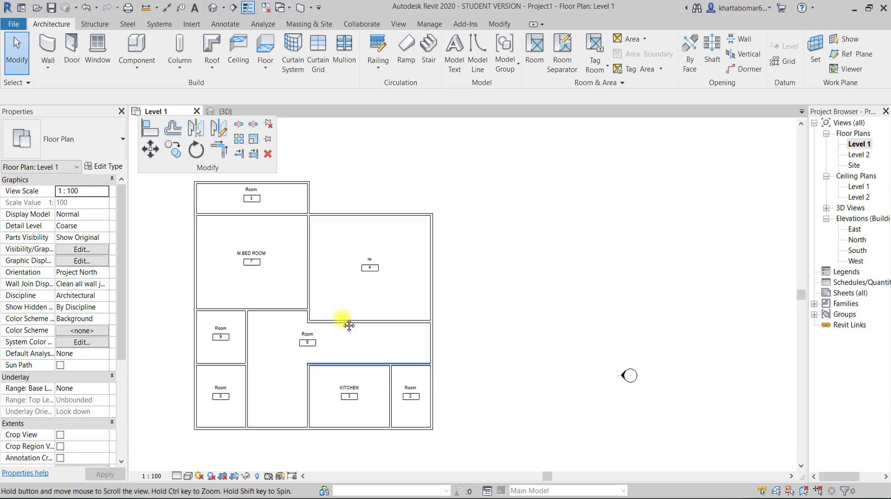
Renumber the upper-right room 're' to 1 and pan the plan back into view.
double_click(369, 268)
drag(374, 269, 340, 270)
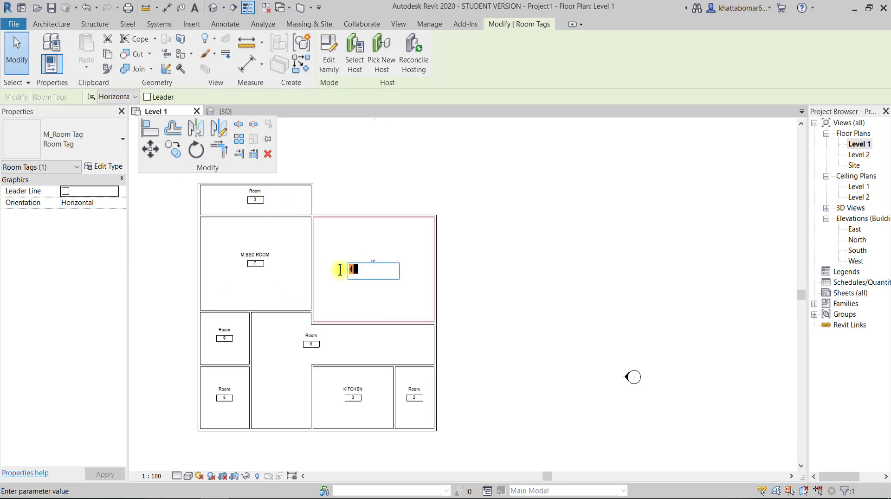
text(1)
key(Return)
click(492, 257)
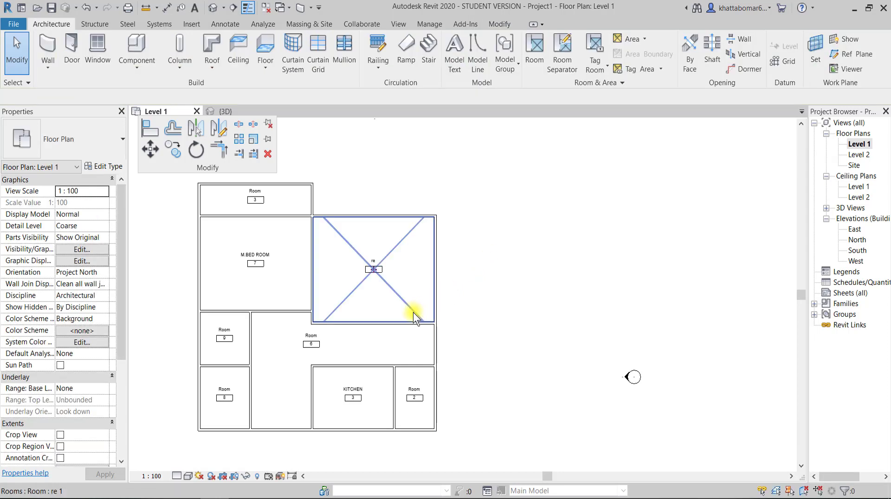
middle_drag(324, 353, 393, 356)
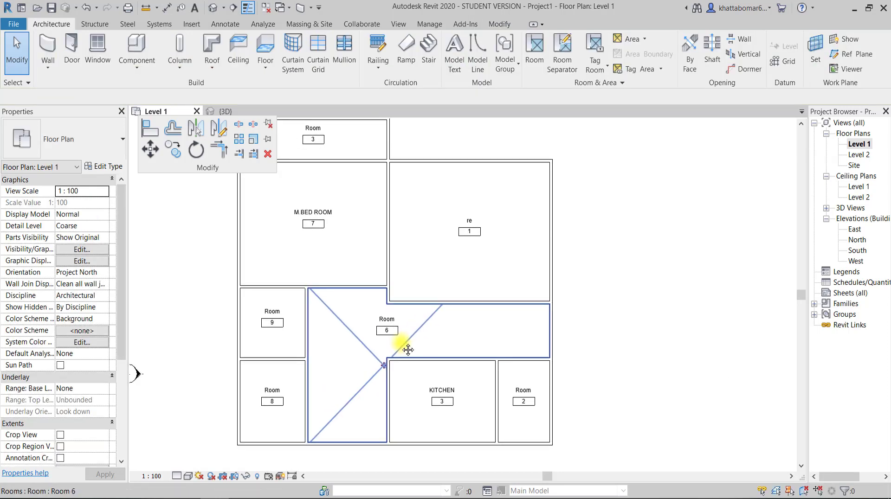
scroll(492, 285, up, 2)
scroll(483, 298, up, 1)
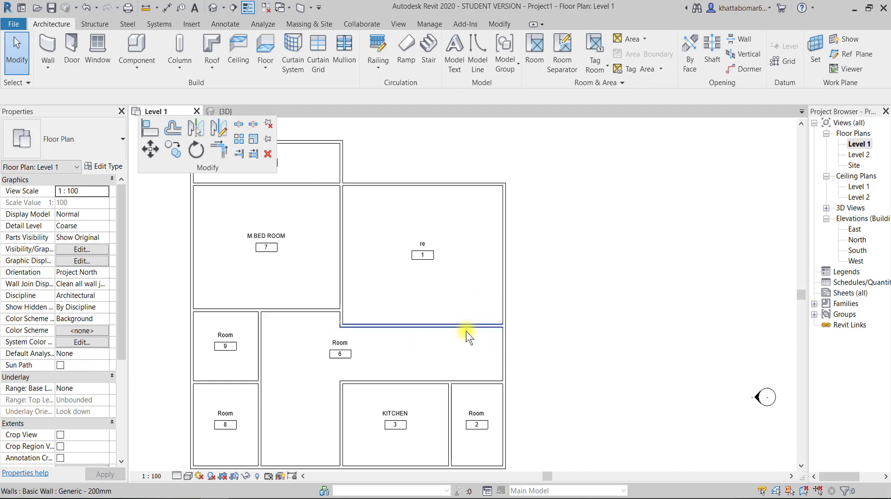
scroll(465, 332, down, 4)
middle_drag(453, 337, 449, 335)
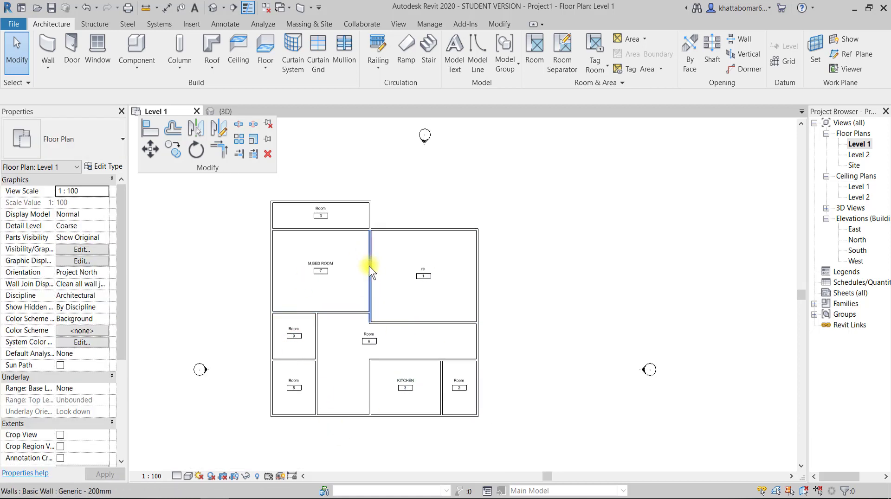
click(594, 74)
Place doors 1–4 in room re's and the bedroom's lower walls and rooms 9 and 8's top walls.
click(594, 74)
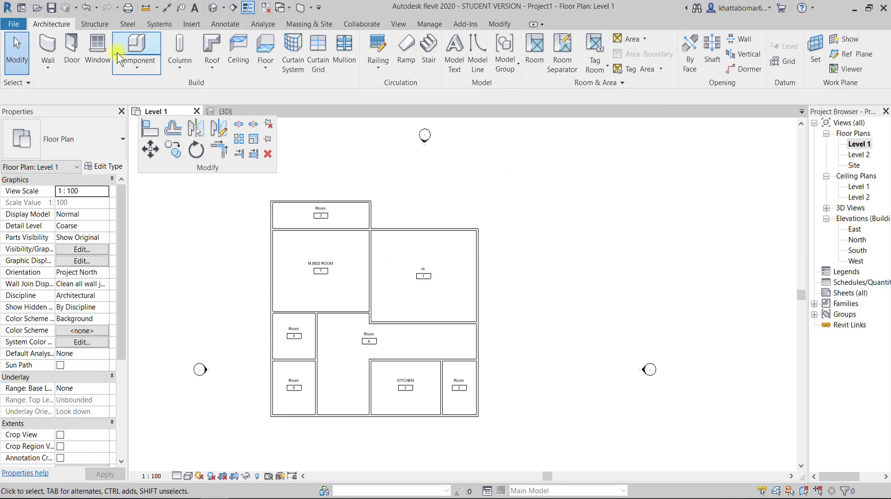
click(72, 52)
scroll(454, 324, up, 2)
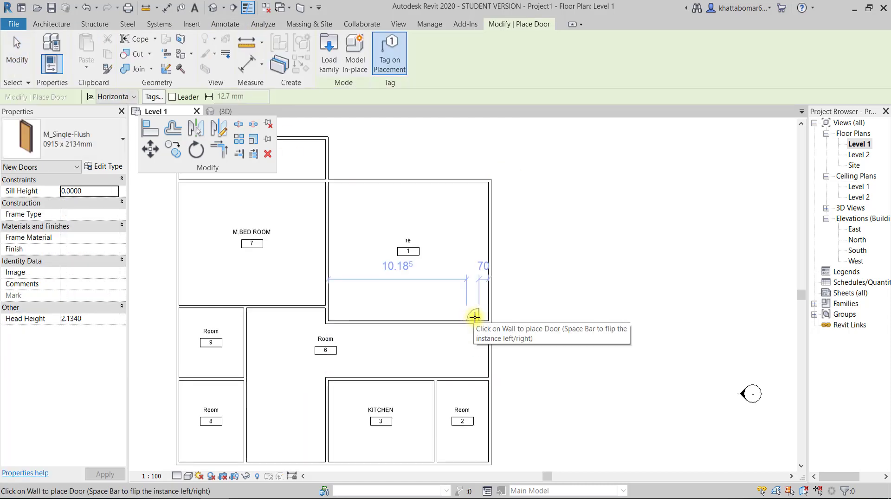
click(474, 317)
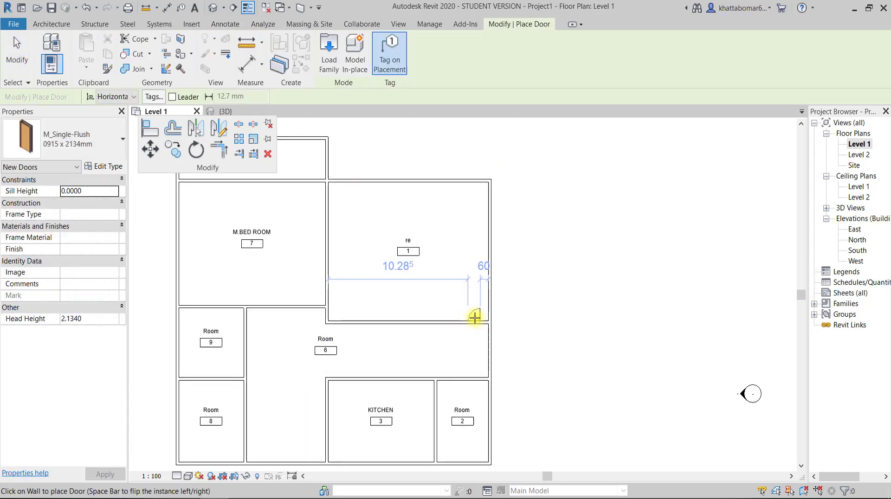
click(314, 301)
click(239, 317)
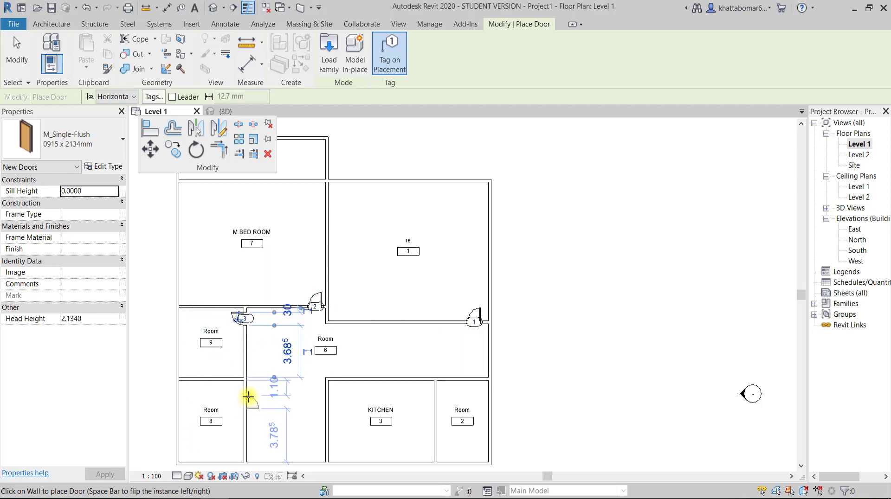
click(239, 389)
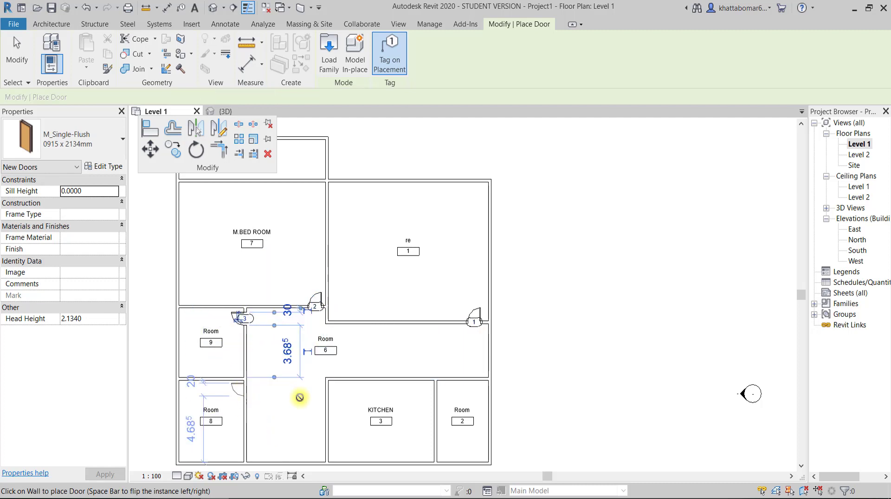
Place doors 5–7 in the kitchen's and room 2's top walls and the right exterior wall.
click(345, 381)
click(480, 379)
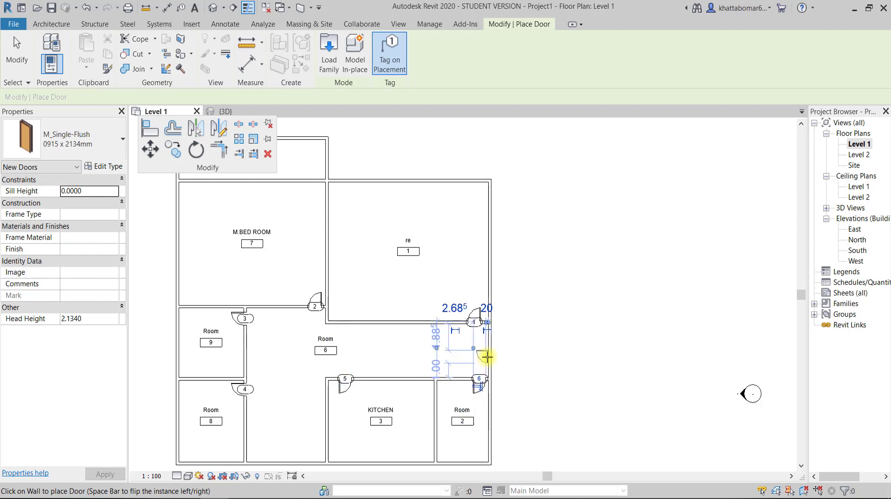
click(486, 357)
scroll(306, 323, up, 2)
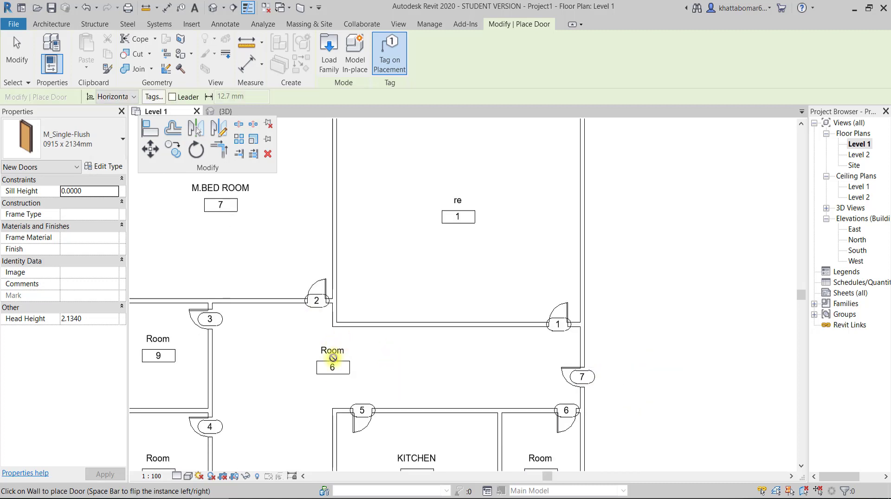
scroll(318, 366, up, 2)
scroll(325, 311, down, 3)
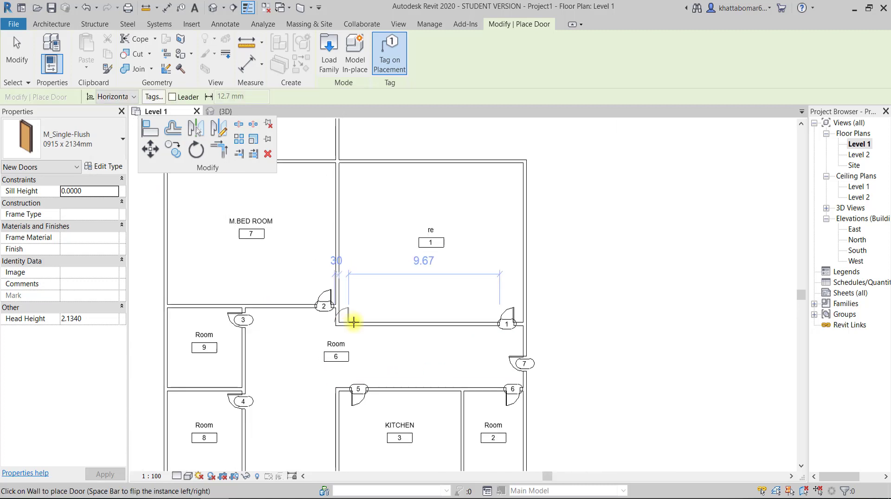
scroll(354, 322, down, 1)
key(Escape)
key(Escape)
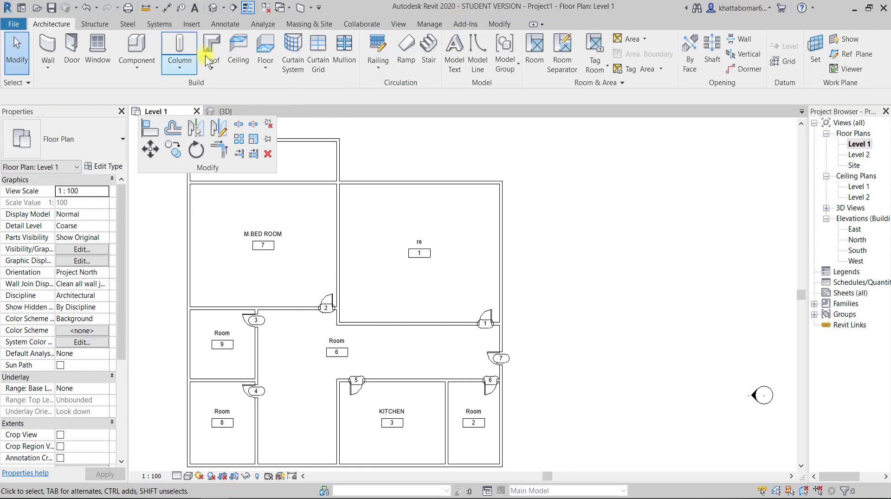
Place an M_Fixed window in room re's outer wall.
click(97, 51)
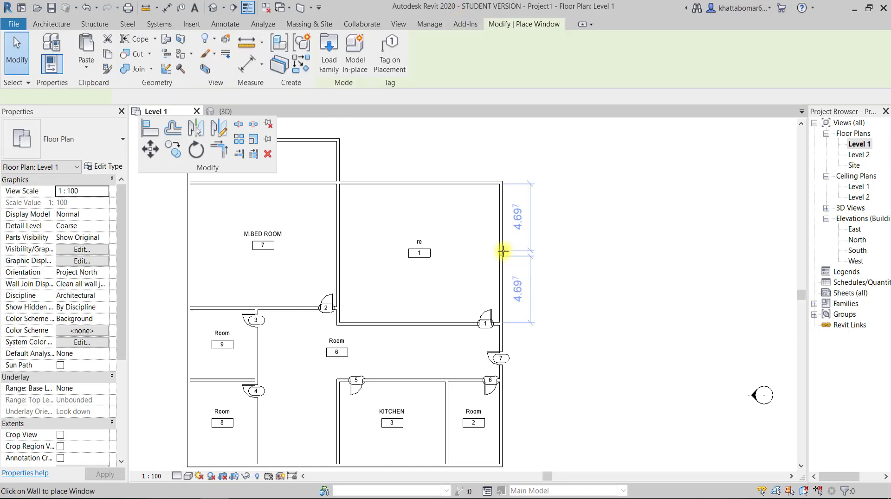
scroll(507, 258, up, 3)
scroll(501, 274, up, 3)
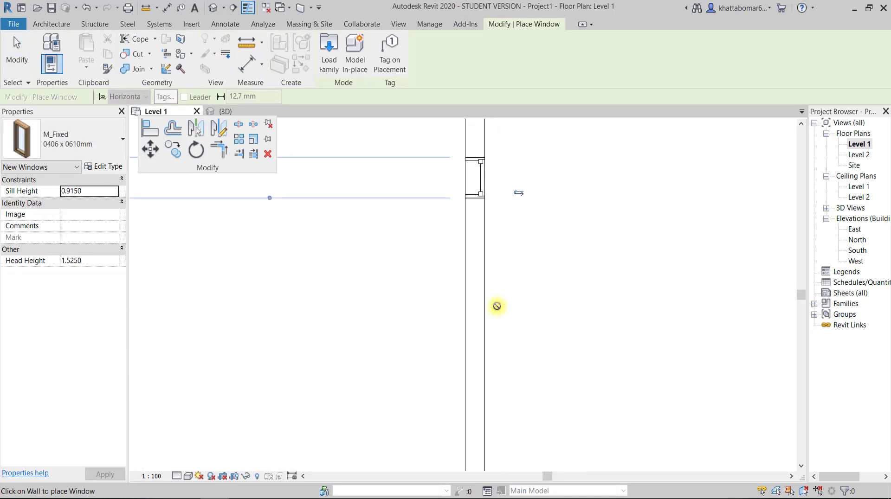
click(481, 317)
scroll(480, 356, down, 3)
scroll(518, 310, down, 5)
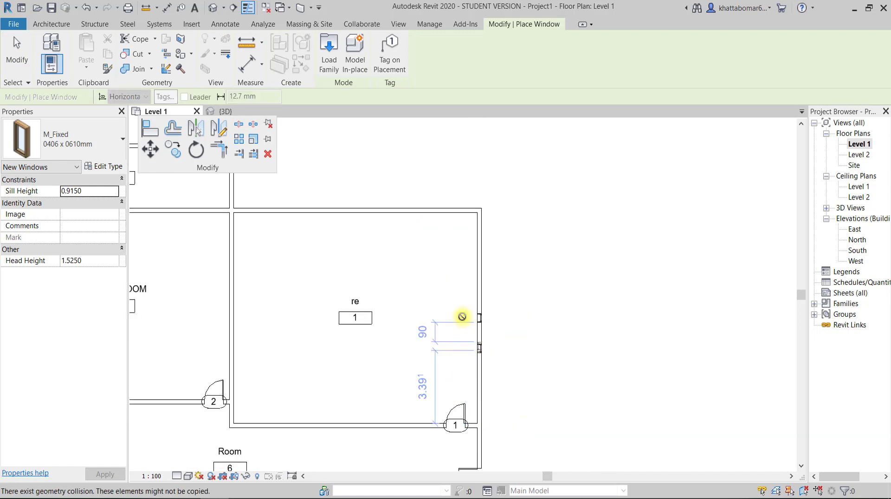
key(Escape)
key(Escape)
scroll(441, 324, down, 2)
middle_drag(441, 325, 427, 325)
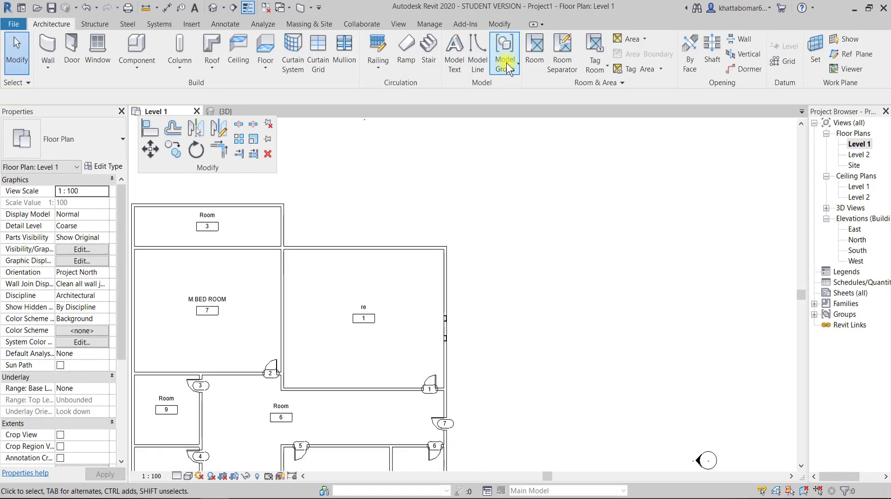
Run Tag All Not Tagged with Wall Tags and Window Tags checked to tag every untagged wall and window.
click(607, 70)
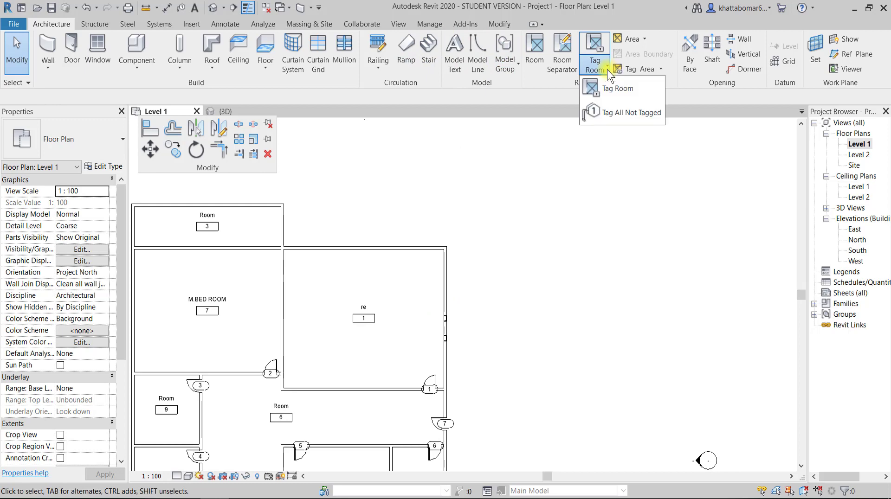
click(603, 111)
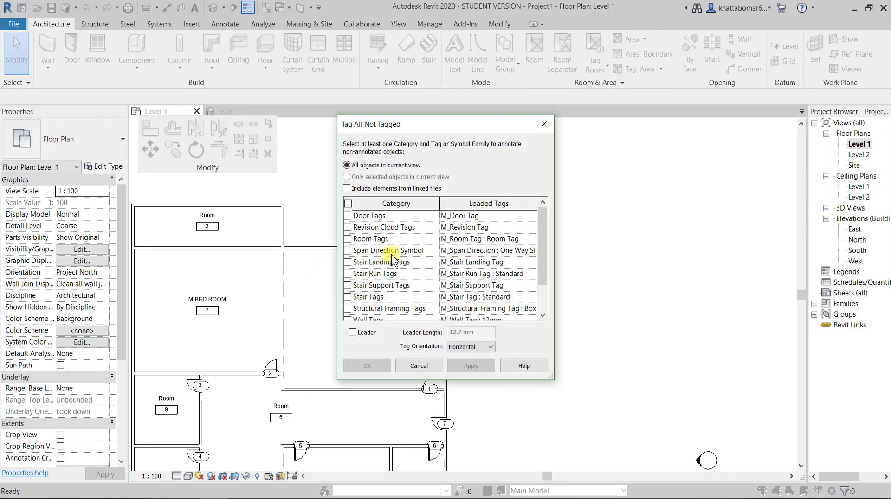
click(347, 216)
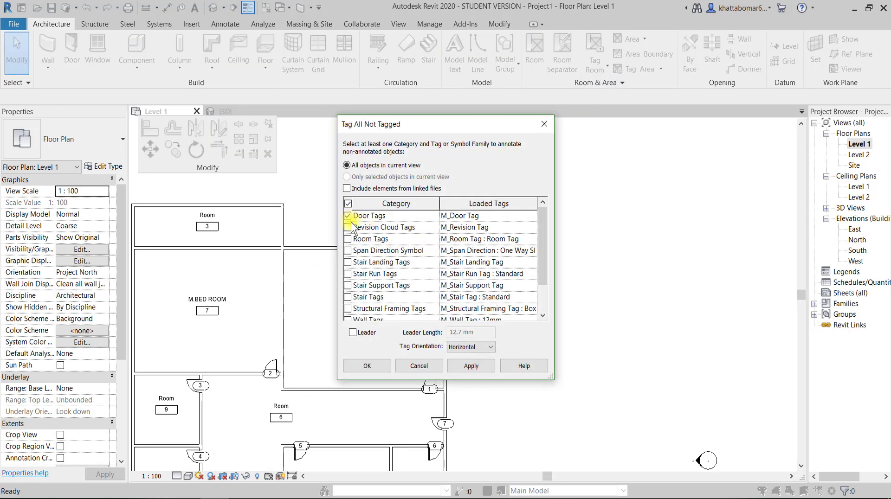
scroll(358, 251, down, 1)
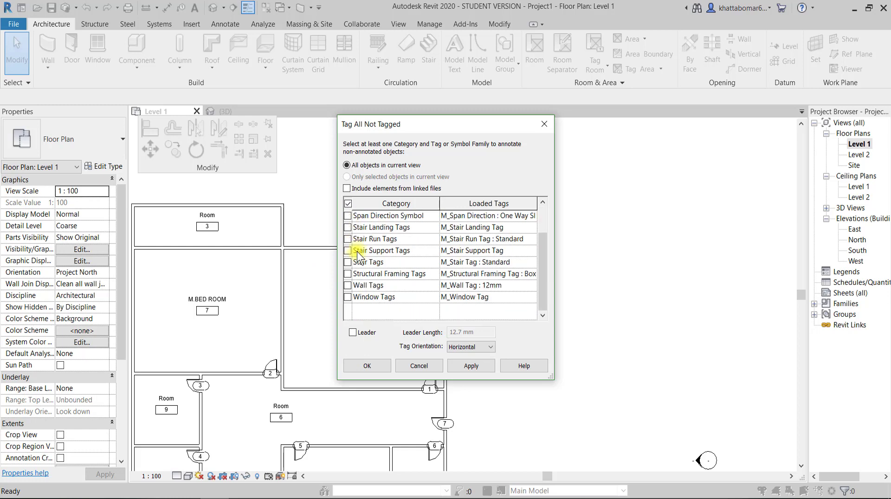
click(348, 298)
click(478, 368)
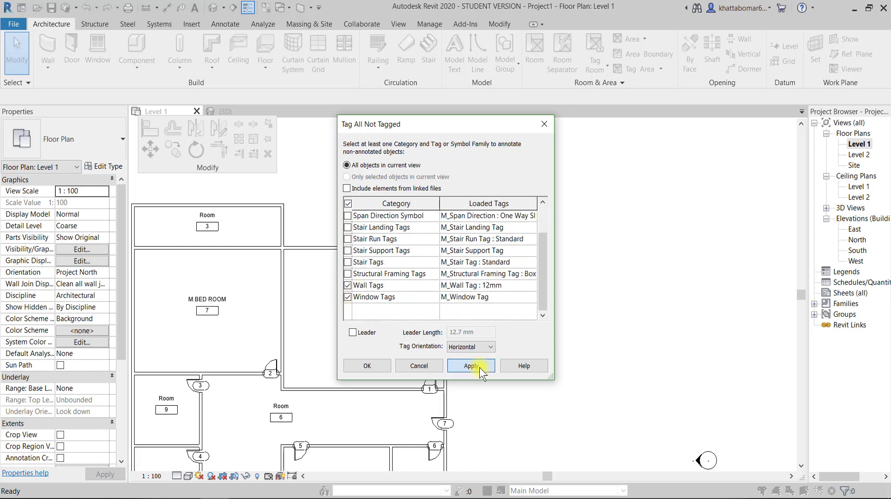
click(383, 366)
Inspect a window tag labelled 10, then clear the selection.
scroll(366, 334, down, 2)
scroll(378, 321, up, 5)
scroll(379, 321, up, 3)
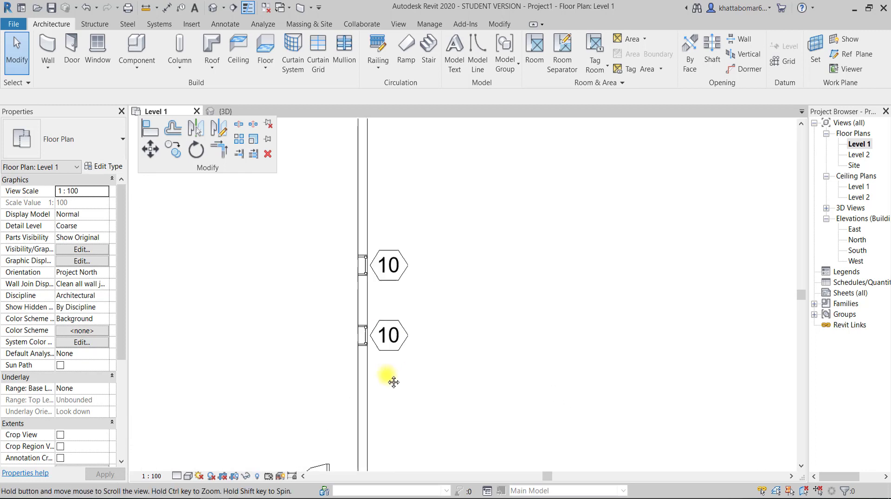
click(396, 280)
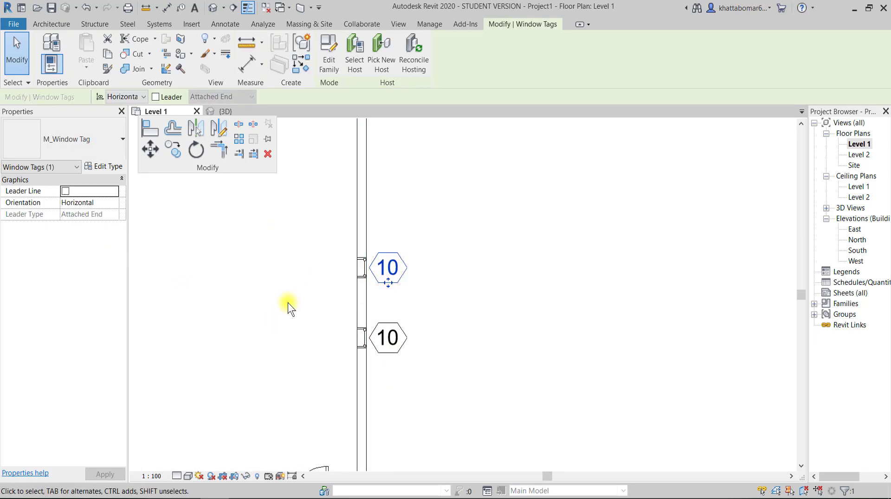
scroll(287, 303, down, 2)
middle_drag(374, 302, 490, 330)
click(489, 327)
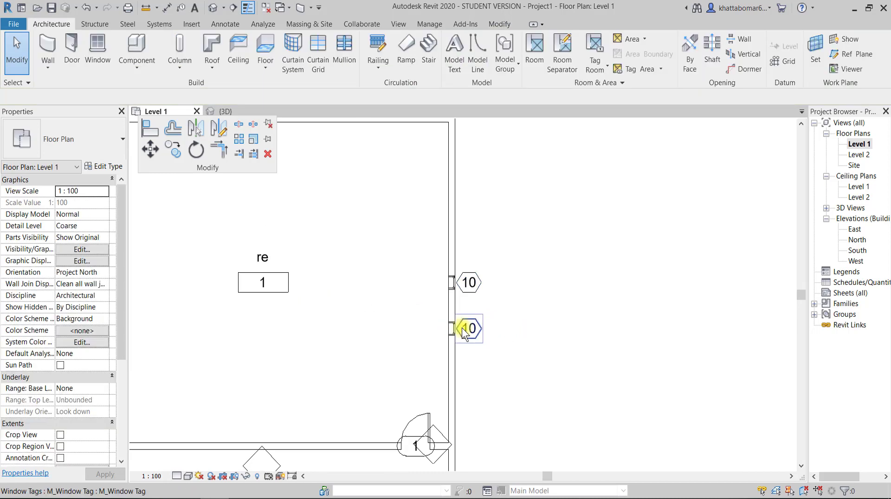
Renumber door 1 at room re's lower-right corner to 2.
scroll(472, 308, down, 2)
middle_drag(439, 271, 437, 266)
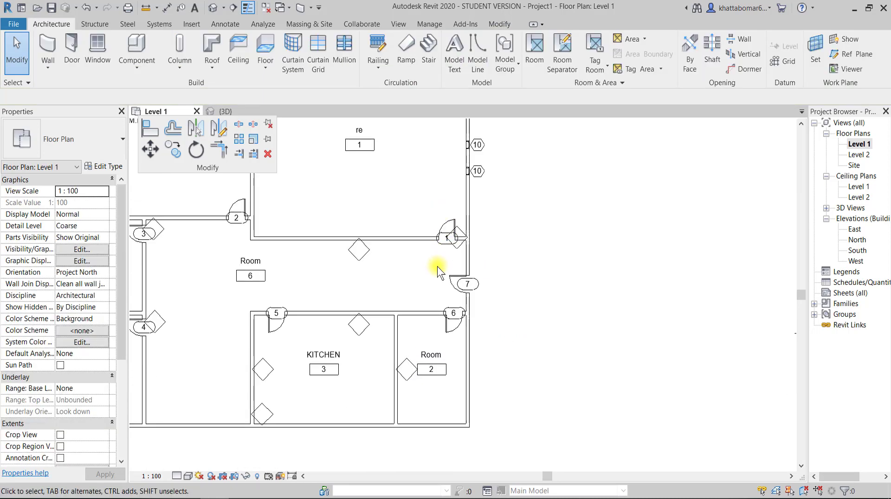
scroll(438, 245, up, 3)
click(440, 246)
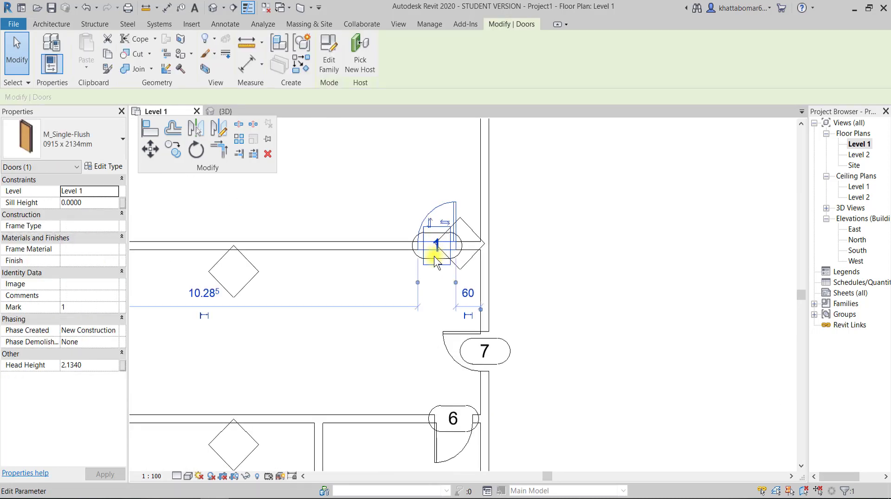
click(437, 246)
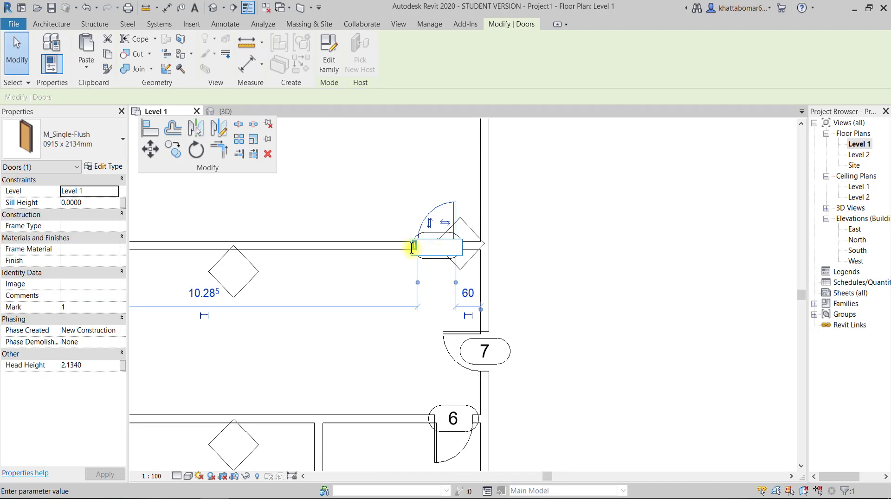
text(2)
key(Return)
click(609, 323)
Try relabelling the M.BED ROOM wall tag to MKL, declining the type-parameter change.
scroll(608, 323, down, 2)
scroll(499, 338, down, 3)
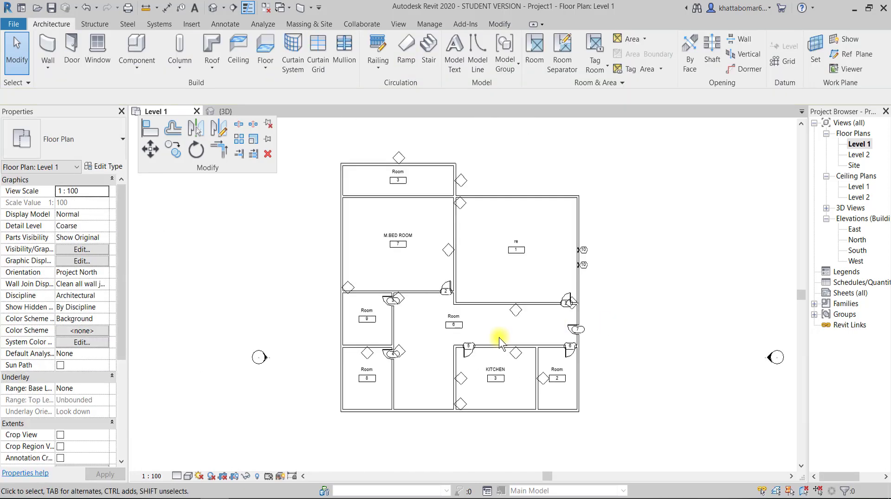
scroll(431, 301, up, 3)
scroll(418, 293, up, 3)
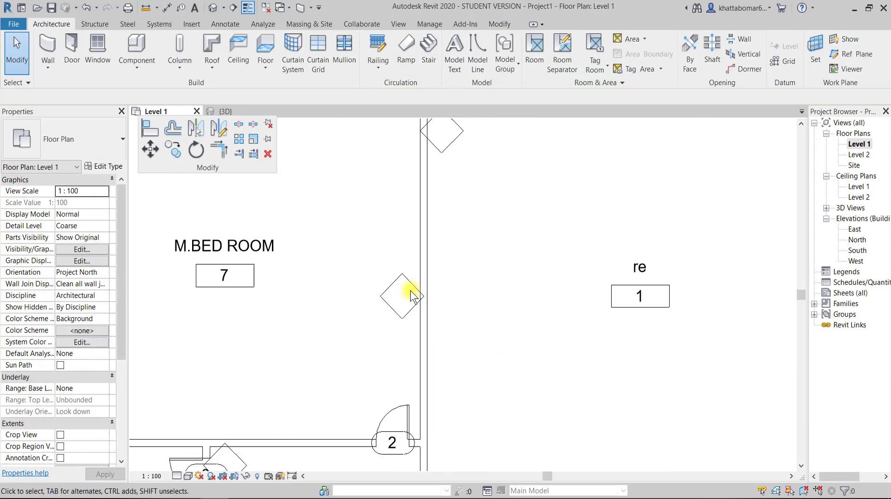
click(413, 296)
click(406, 291)
text(25)
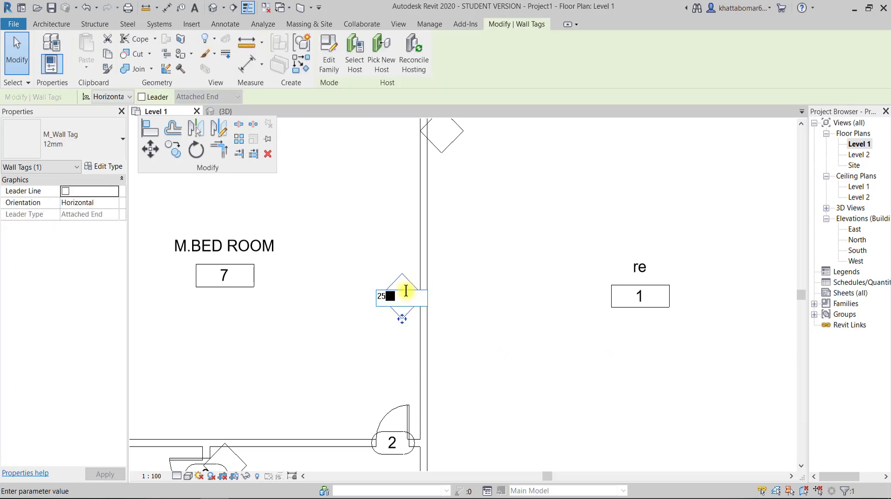
text(MKL,)
key(alt+space)
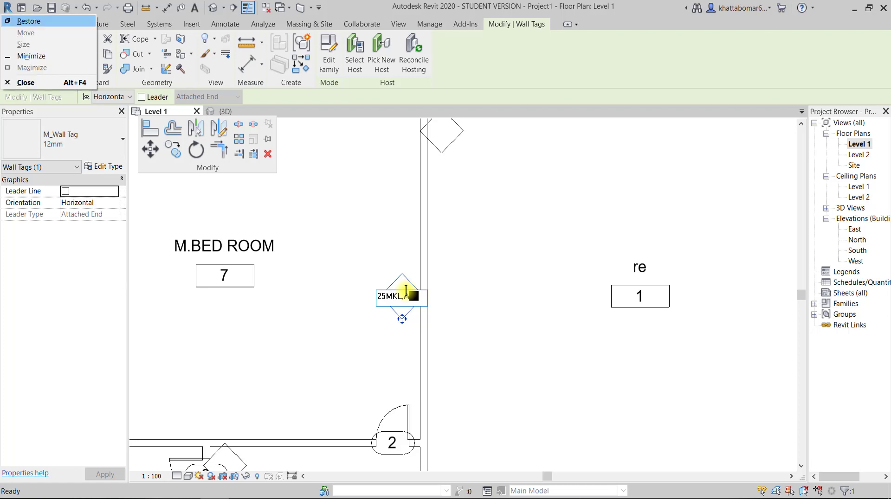
click(478, 270)
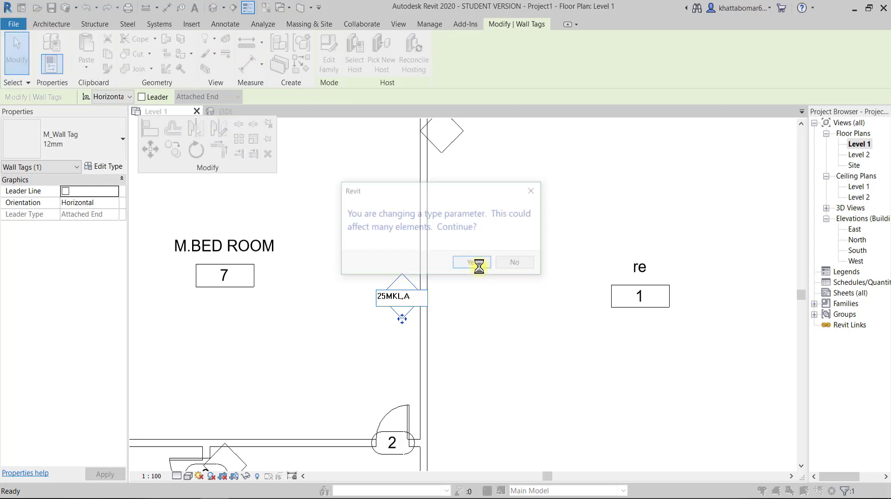
click(514, 258)
scroll(491, 284, down, 3)
scroll(423, 189, down, 2)
click(458, 319)
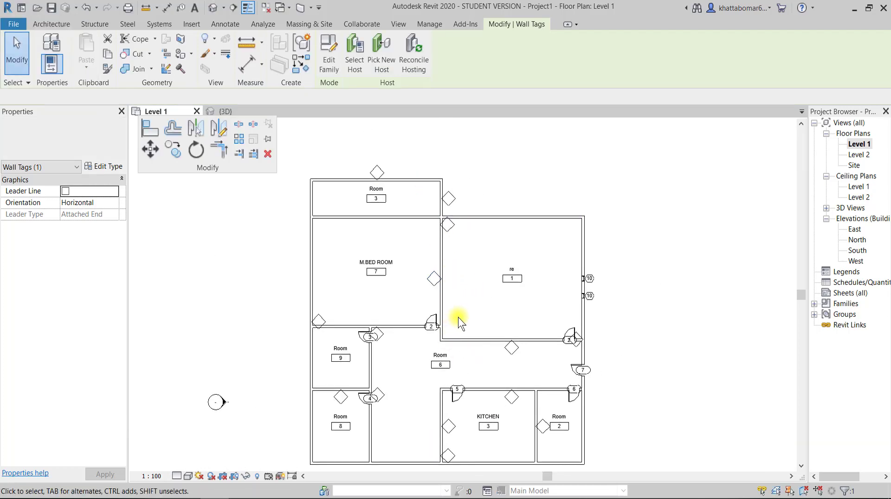
scroll(502, 333, up, 3)
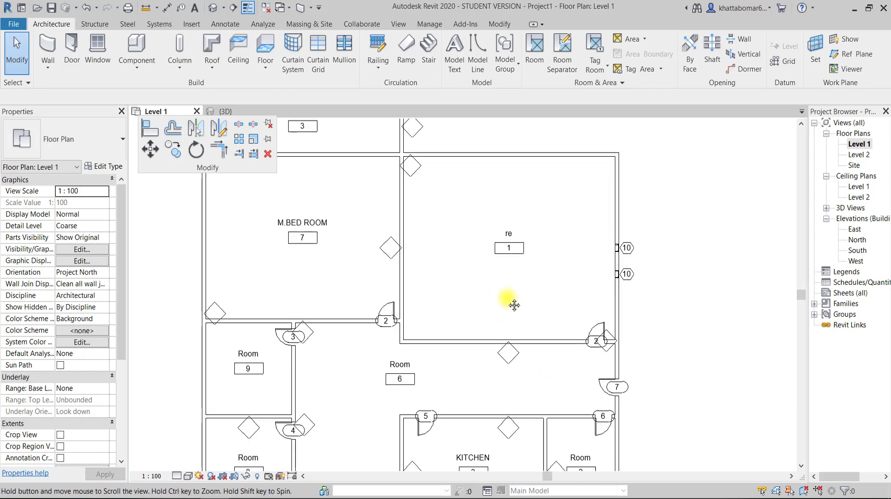
click(597, 70)
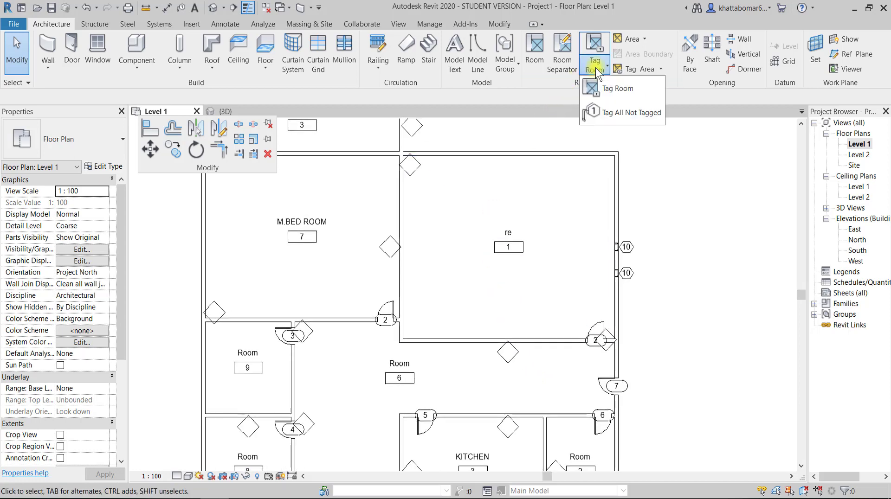
Open the Tag All Not Tagged settings and close them without tagging anything.
click(600, 115)
scroll(370, 274, down, 1)
scroll(368, 274, up, 1)
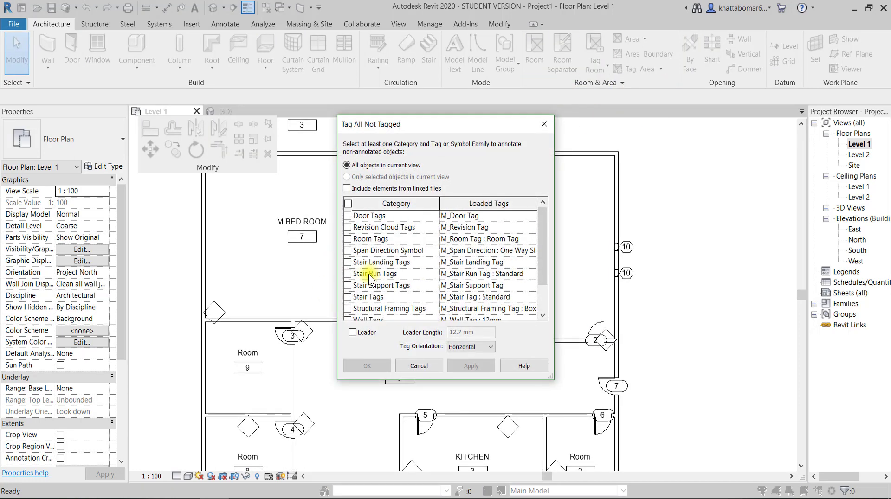
scroll(371, 275, down, 1)
scroll(380, 275, up, 1)
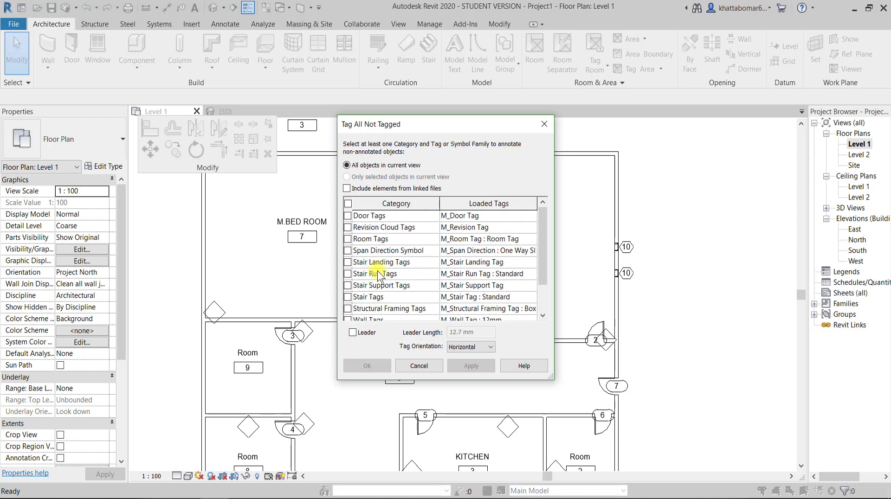
click(545, 124)
scroll(485, 378, down, 2)
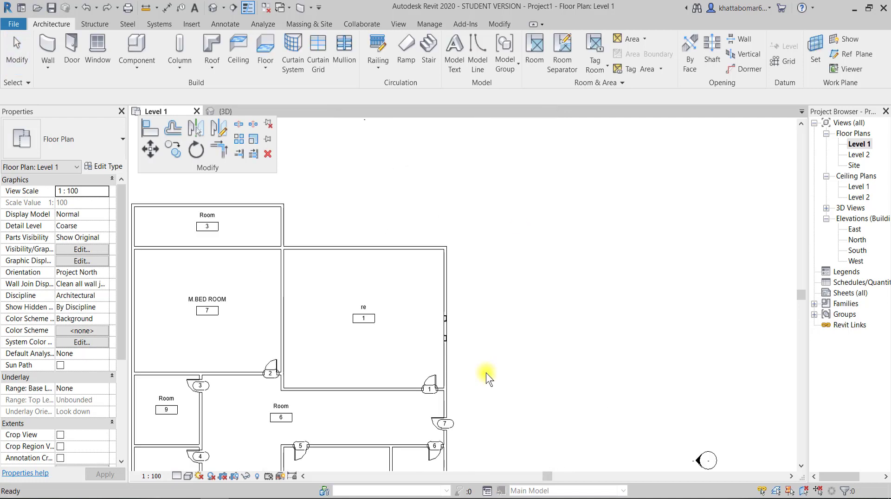
scroll(487, 374, up, 5)
scroll(488, 374, down, 6)
scroll(461, 366, down, 3)
scroll(449, 367, up, 2)
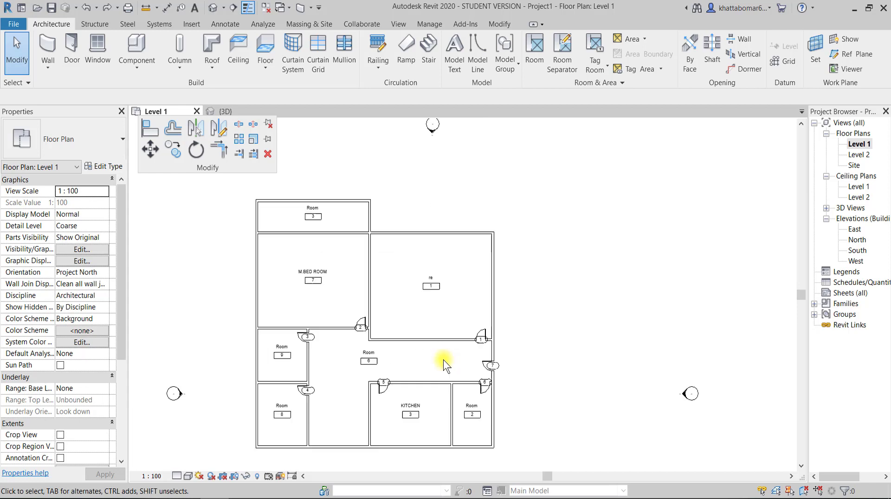
scroll(441, 362, up, 2)
scroll(438, 357, down, 2)
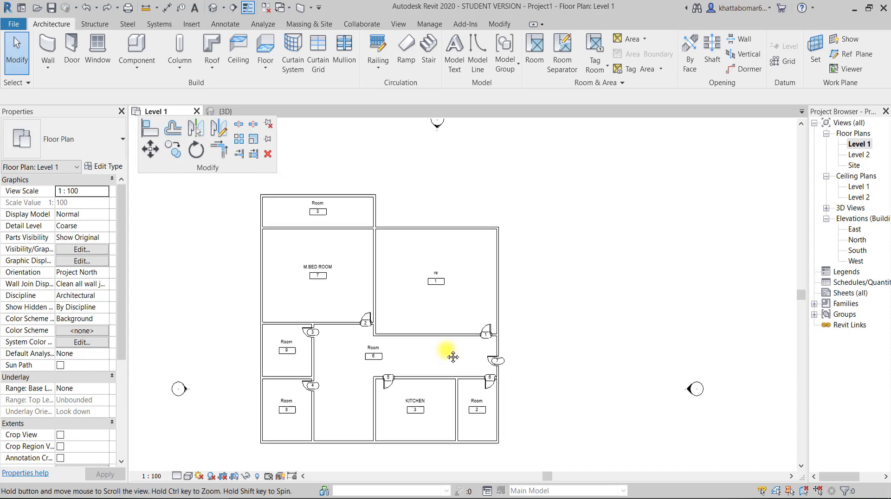
Place a Color Fill Legend right of the plan with space type Rooms and colour scheme Name.
click(232, 20)
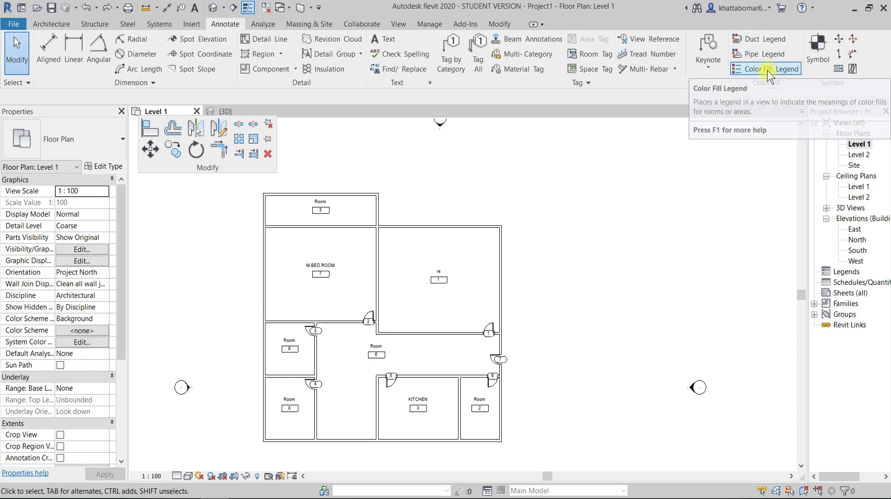
click(767, 69)
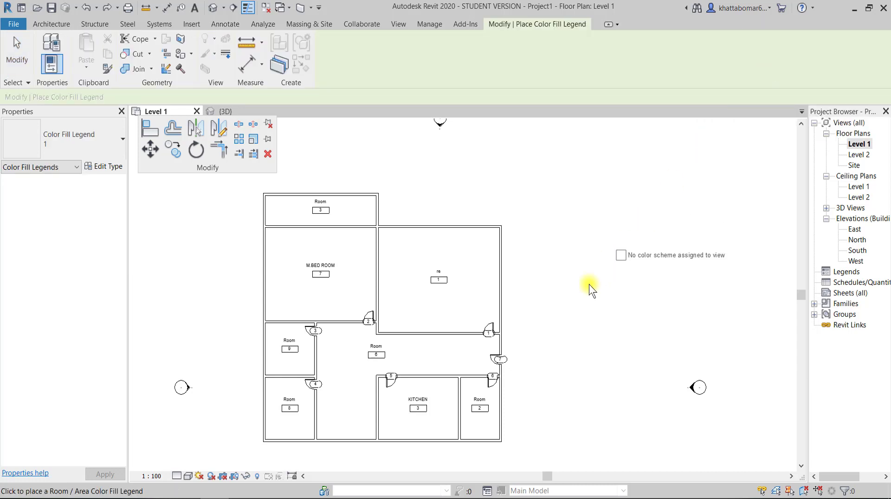
click(517, 280)
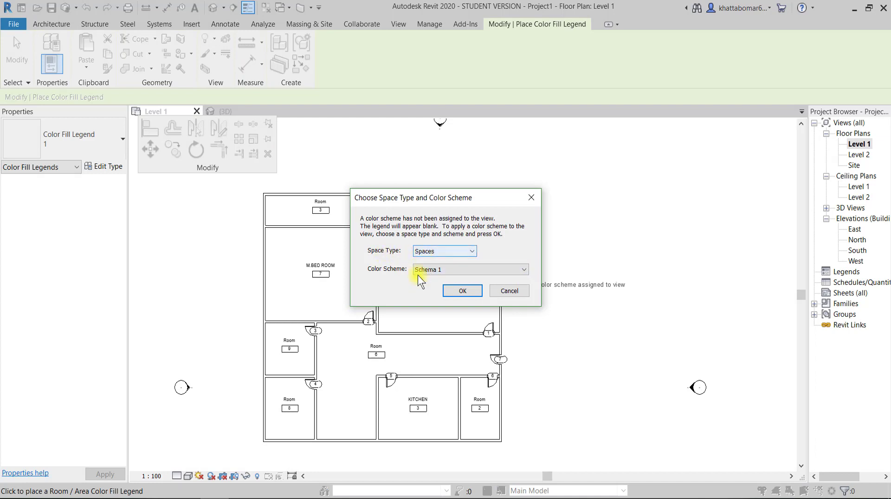
click(425, 253)
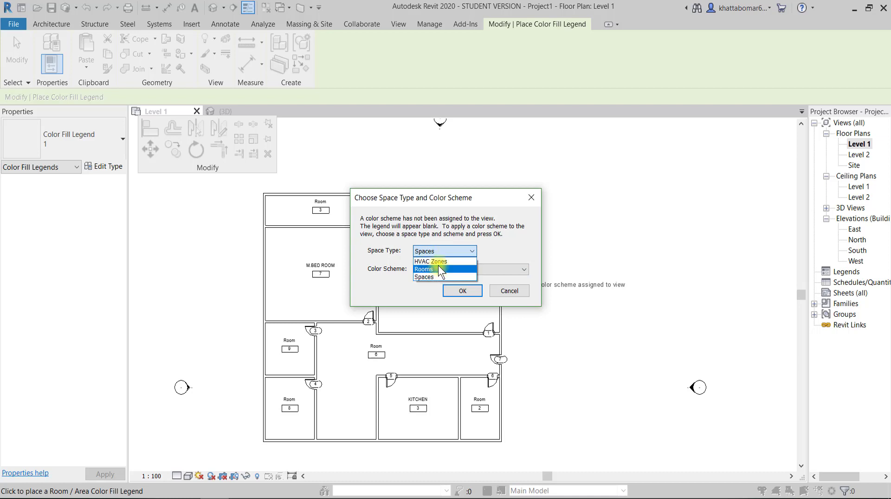
click(434, 270)
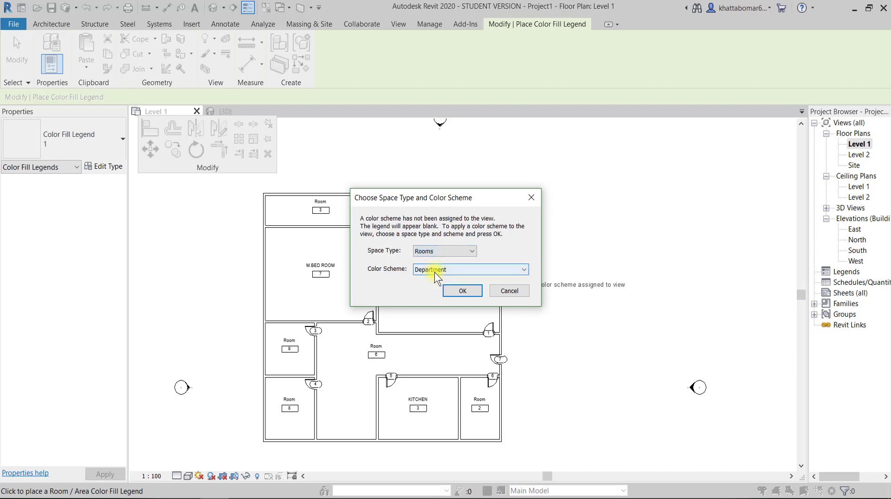
click(426, 271)
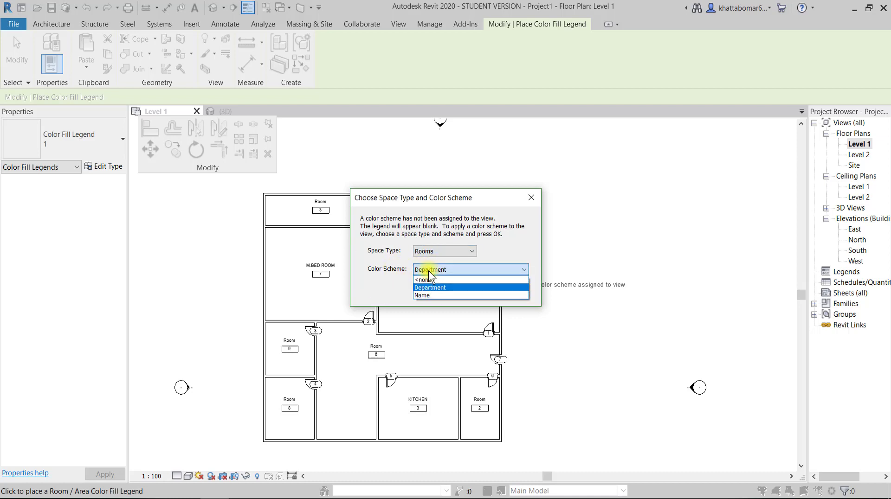
click(427, 295)
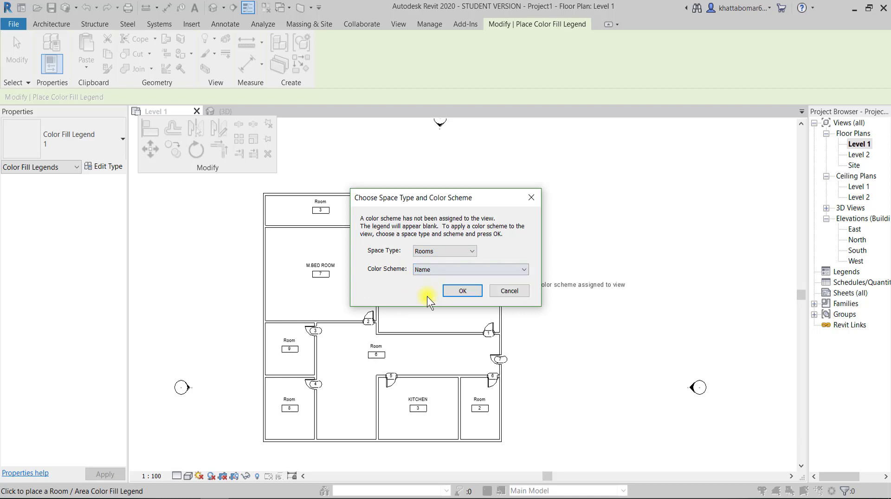
click(466, 291)
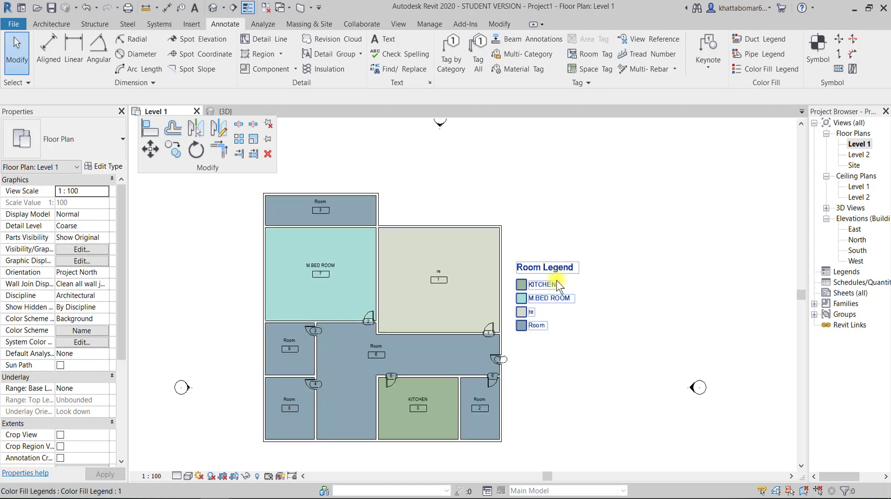
Rename room 9 to BATHROOM.
scroll(559, 269, up, 2)
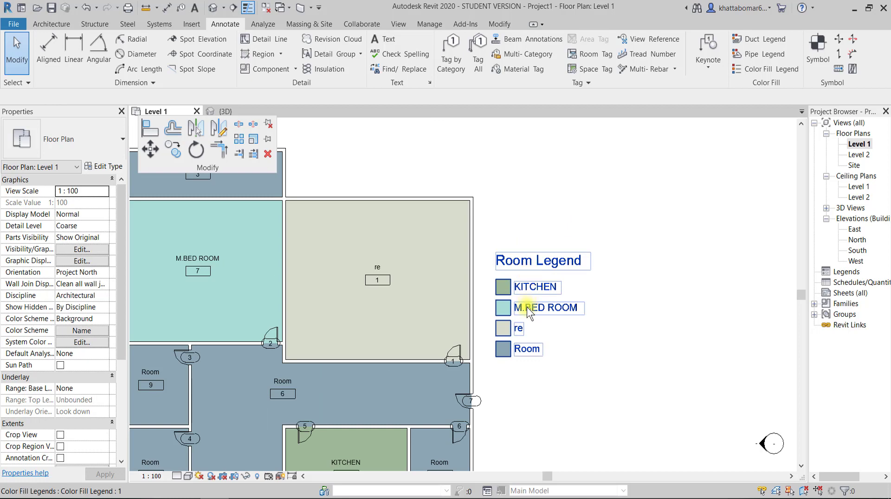
scroll(551, 304, down, 2)
scroll(531, 304, up, 2)
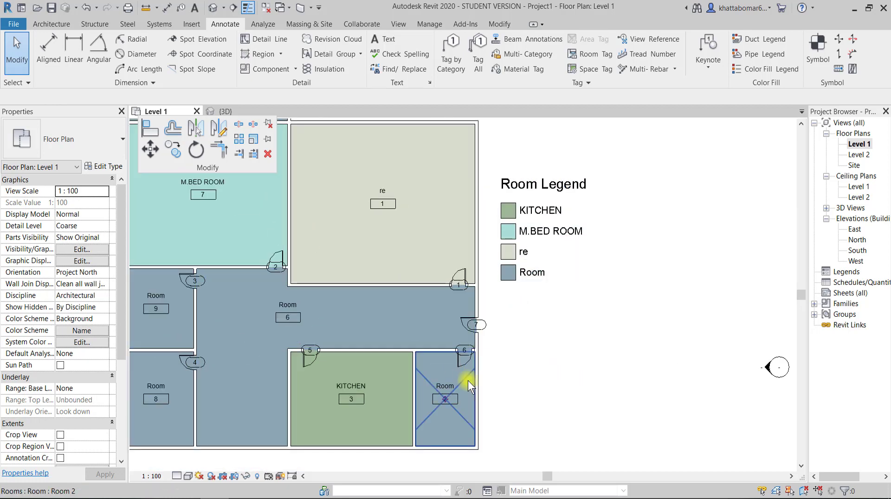
middle_drag(517, 270, 545, 277)
click(544, 278)
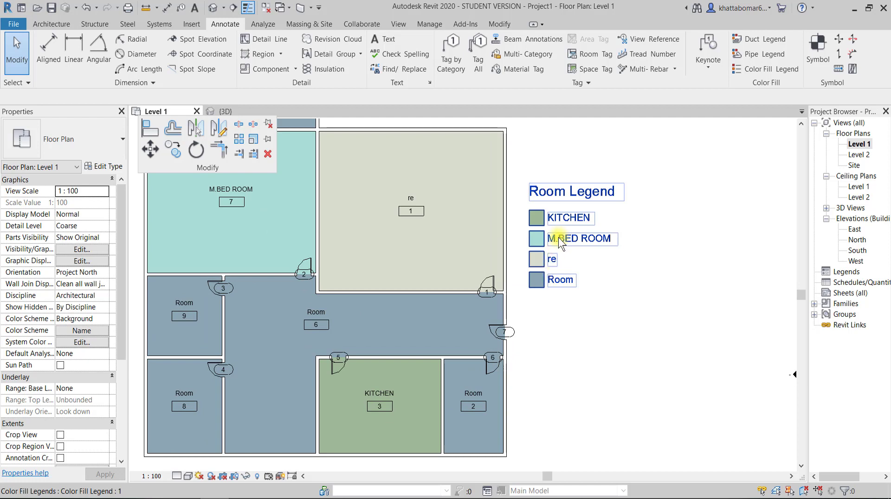
key(Escape)
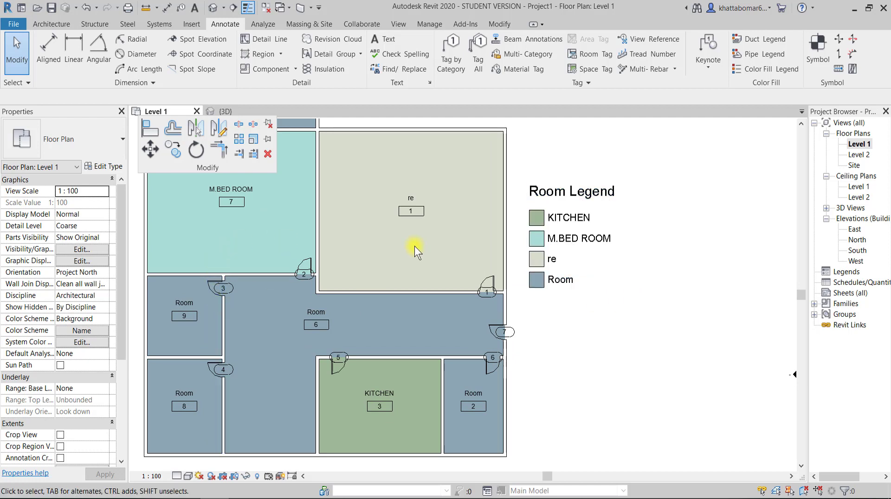
scroll(398, 309, down, 2)
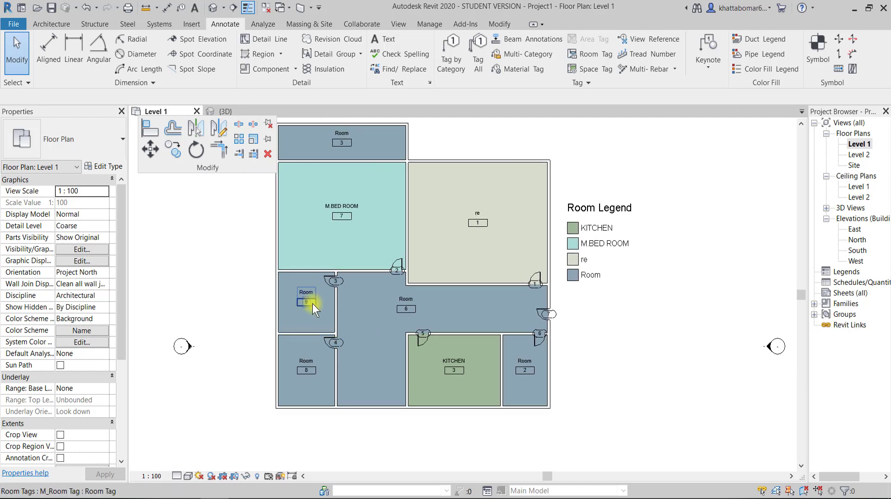
double_click(308, 293)
text(BATHROOM)
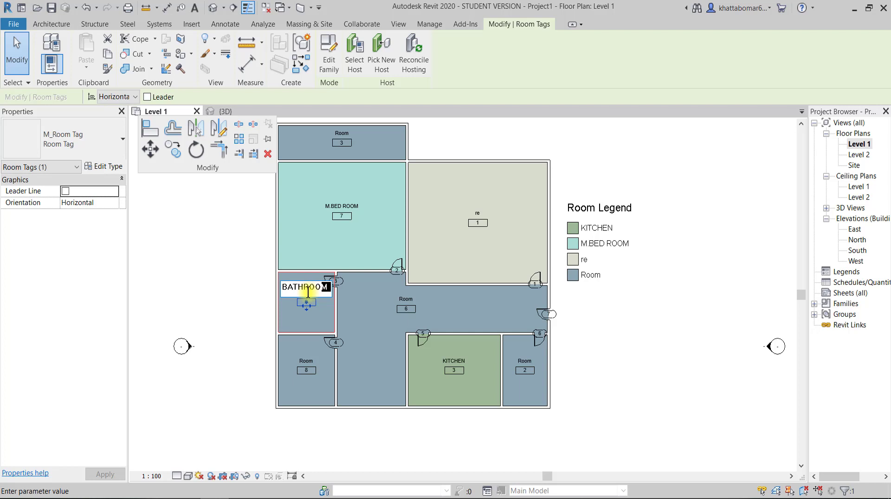
click(478, 299)
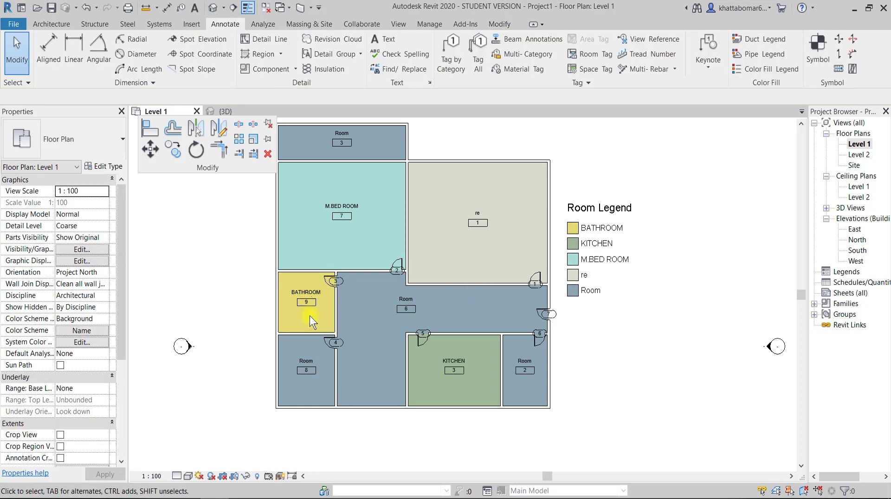
Rename room 2 to STORE and check it appears in the Room Legend.
scroll(310, 316, up, 1)
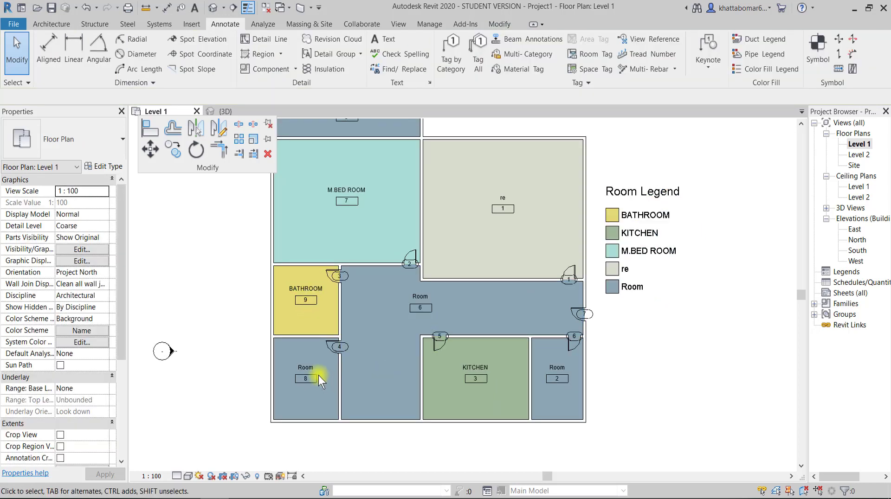
click(554, 366)
click(554, 365)
text(STOR)
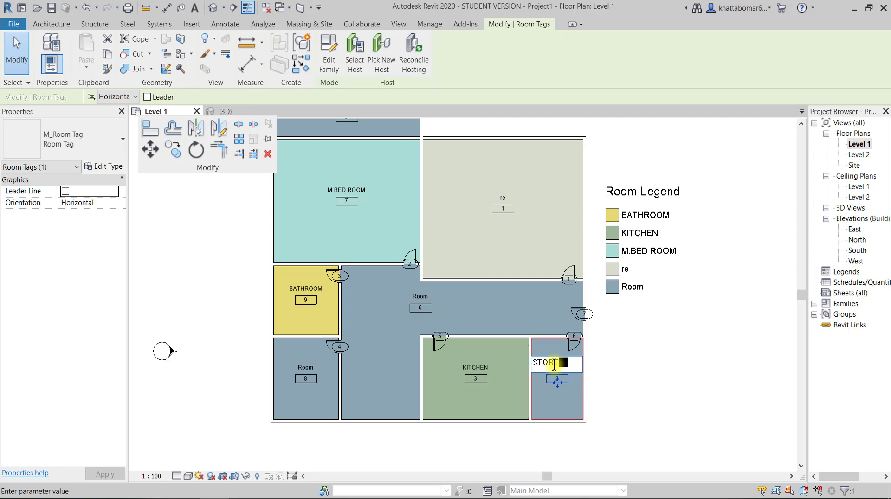
key(Return)
click(602, 325)
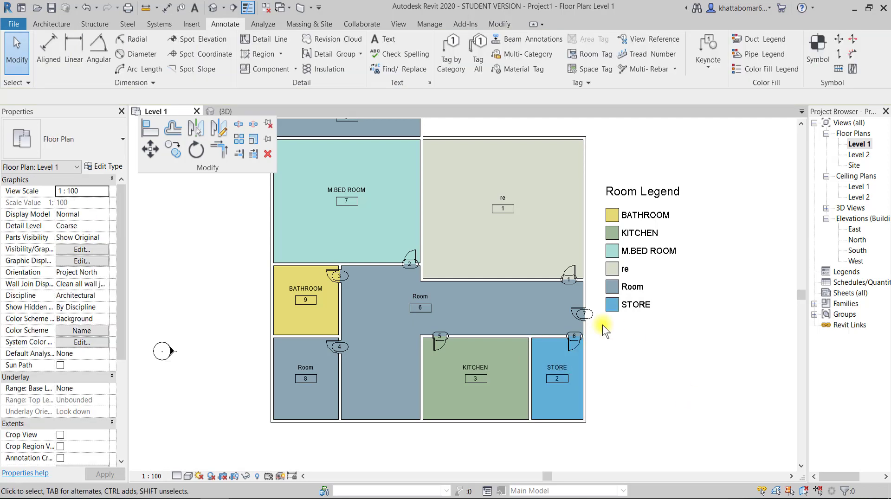
click(624, 303)
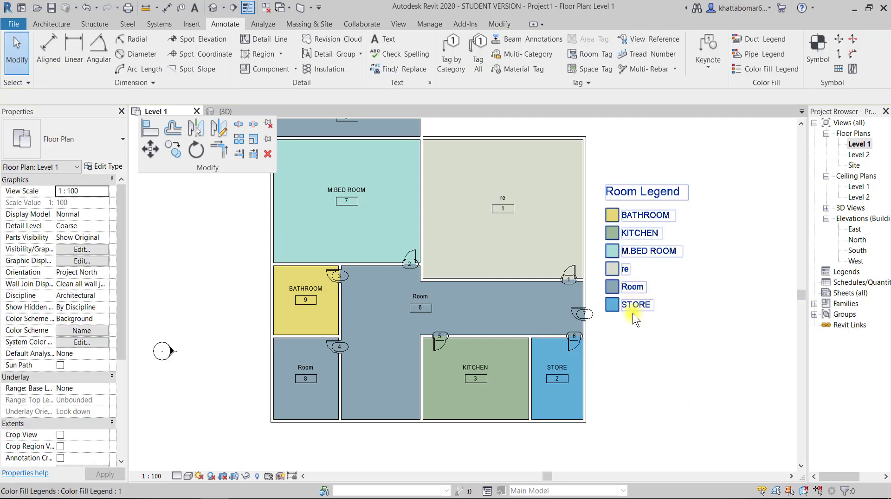
scroll(633, 313, down, 3)
click(615, 274)
scroll(648, 341, up, 3)
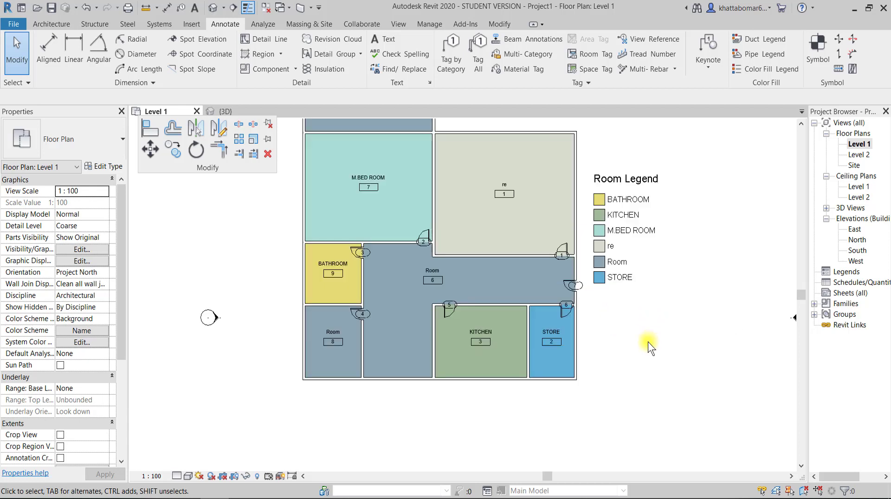
scroll(548, 402, down, 3)
scroll(583, 324, up, 1)
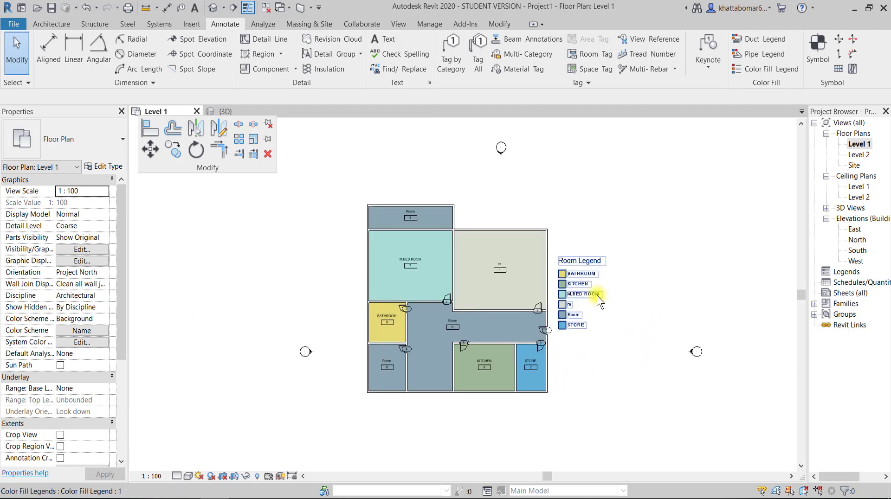
Recolour the scheme: BATHROOM salmon-red, KITCHEN light yellow, re pink, and apply.
click(591, 274)
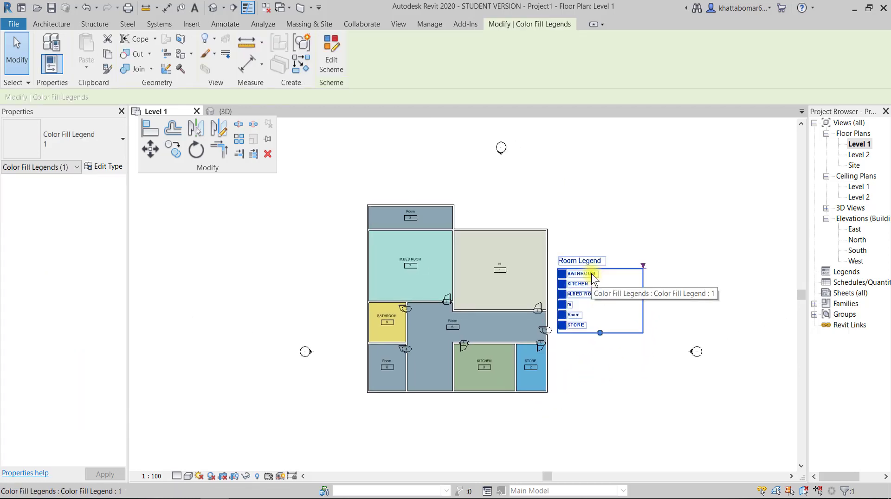
click(336, 65)
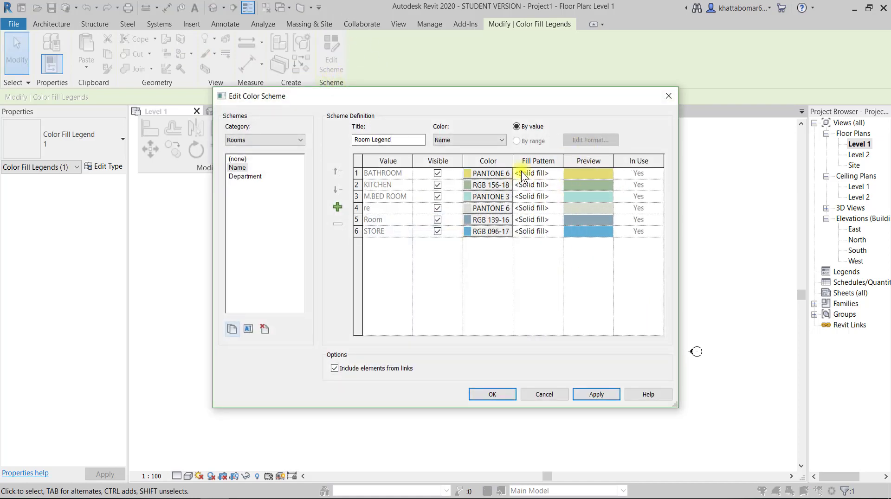
click(497, 174)
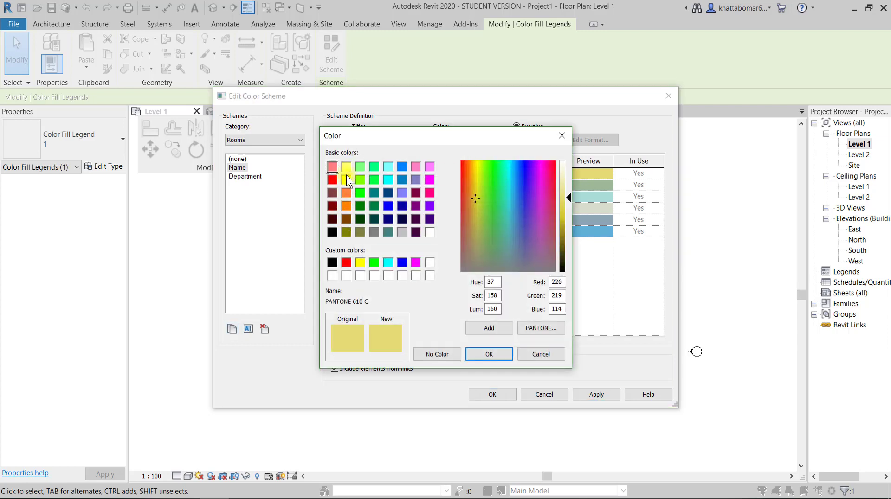
click(331, 166)
click(488, 354)
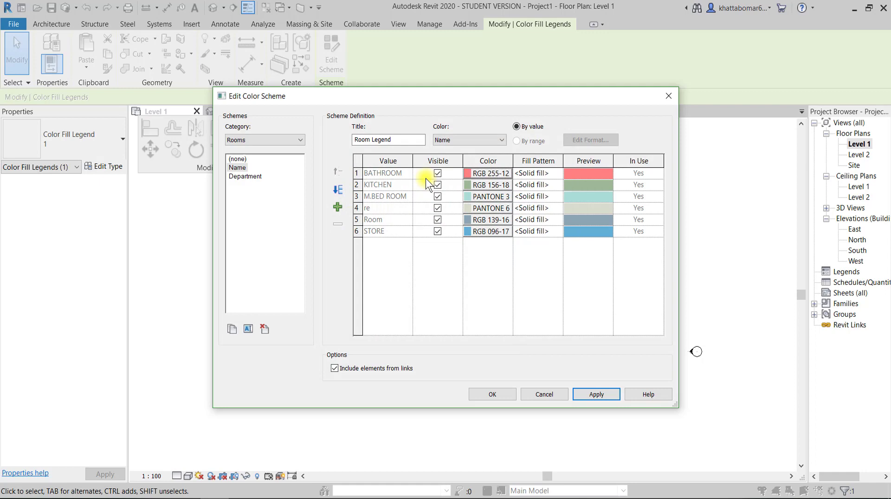
click(476, 190)
click(349, 168)
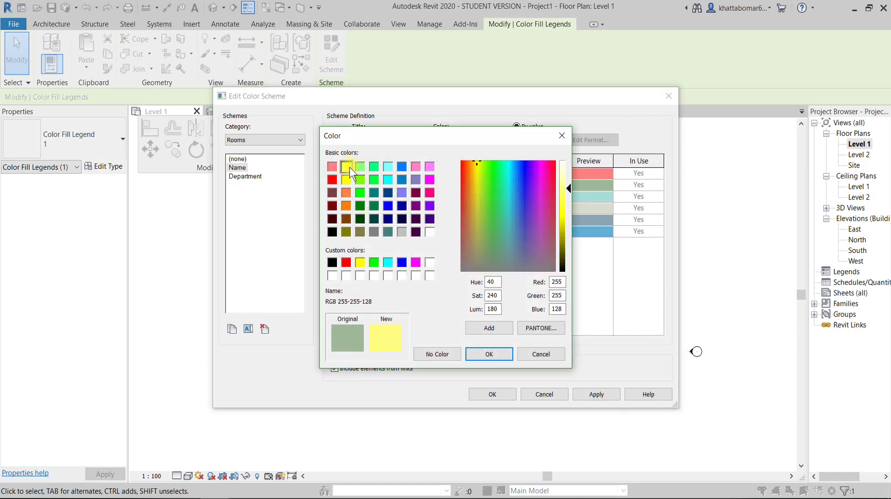
click(481, 353)
click(474, 209)
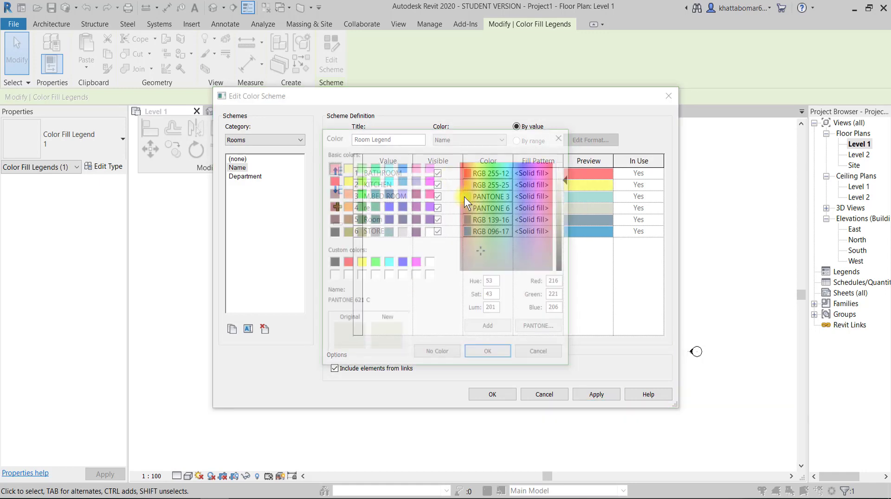
click(429, 166)
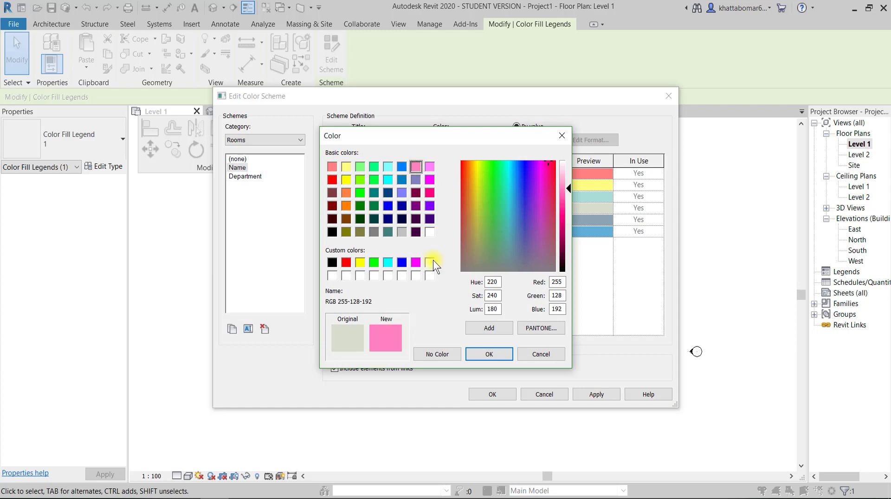
click(489, 354)
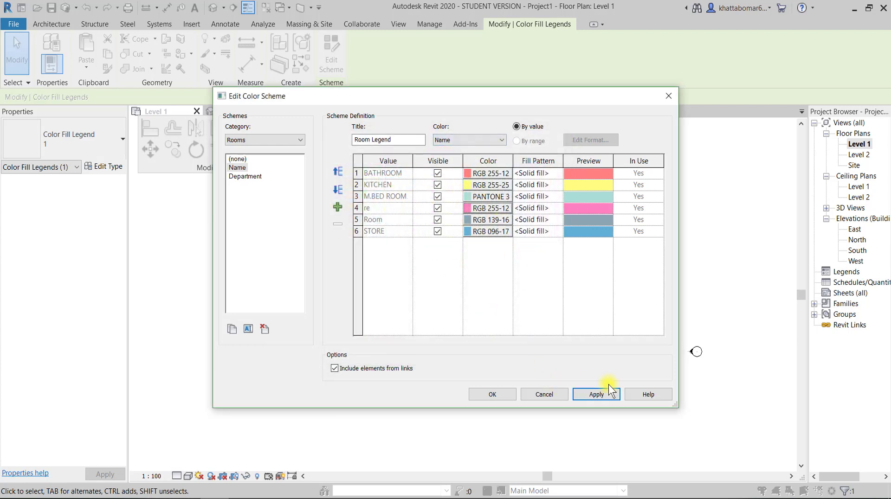
click(597, 393)
Retitle the legend to الفراغات and save the scheme.
drag(398, 140, 362, 146)
text(الفراغات)
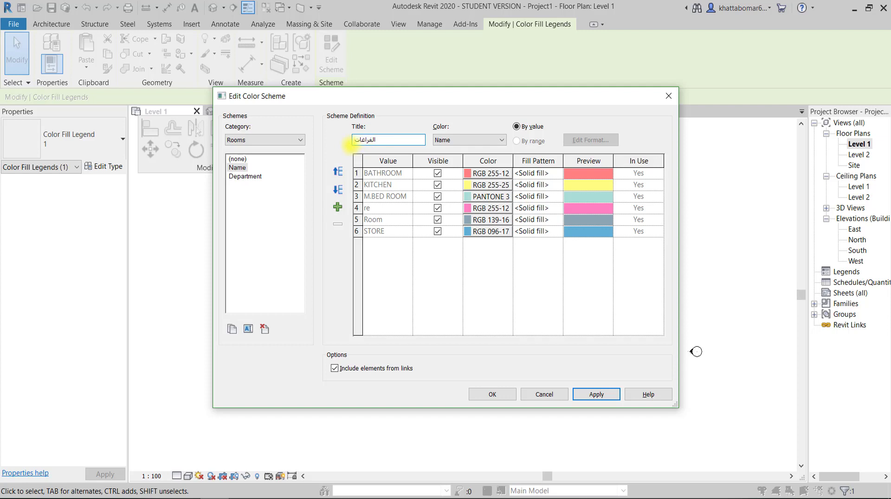
click(507, 394)
click(568, 394)
Set M.BED ROOM's fill colour to No Color in the legend's colour scheme.
scroll(571, 274, up, 5)
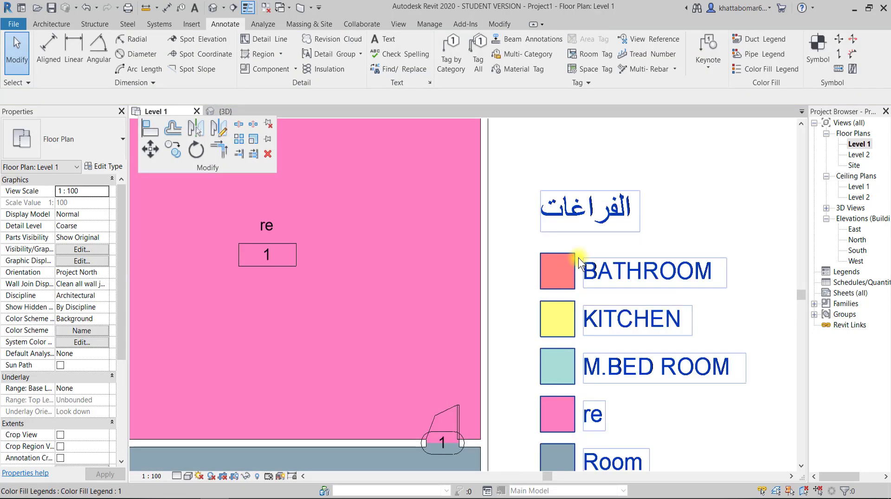
scroll(579, 258, down, 1)
scroll(578, 258, down, 3)
scroll(563, 313, down, 1)
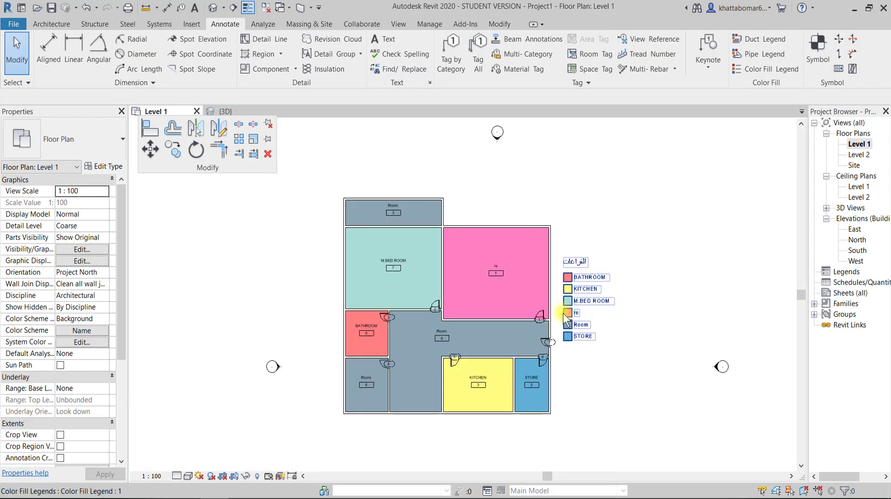
scroll(550, 286, down, 1)
scroll(549, 291, up, 3)
scroll(549, 291, down, 2)
click(563, 242)
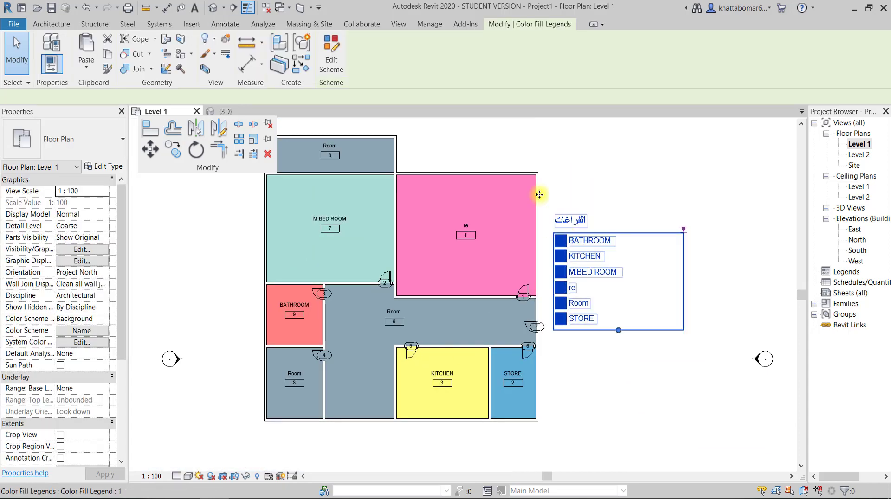
click(332, 52)
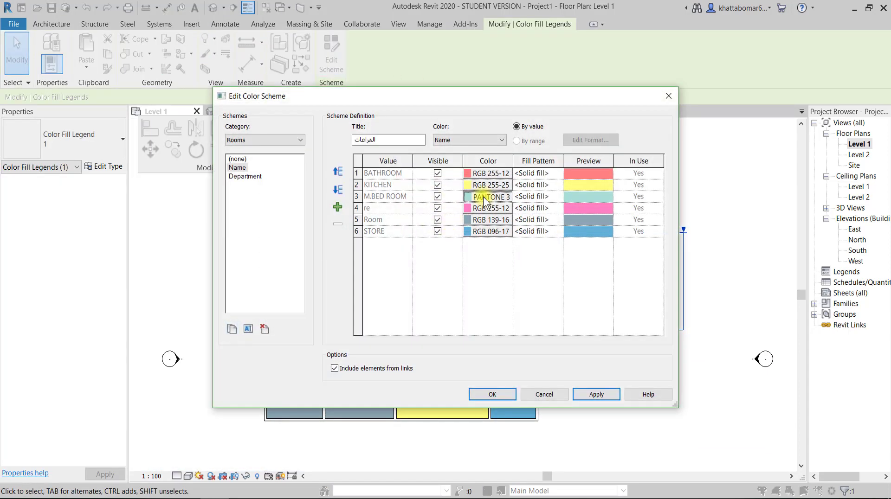
click(483, 197)
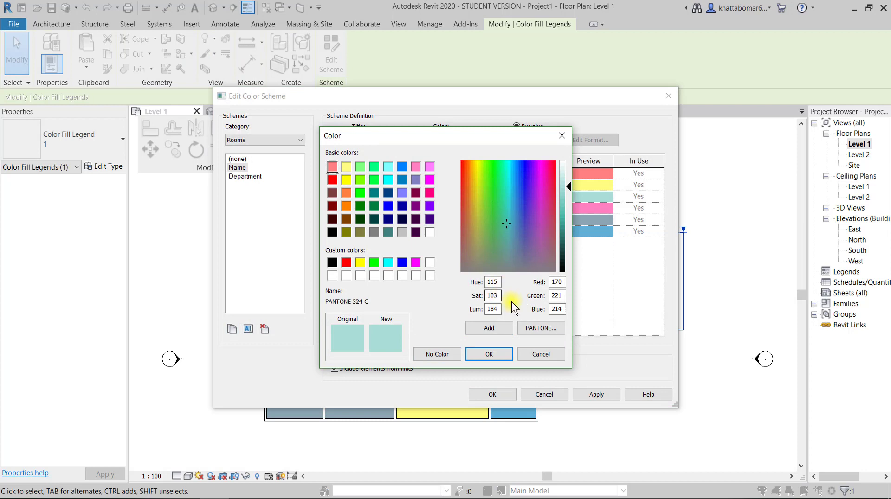
click(437, 356)
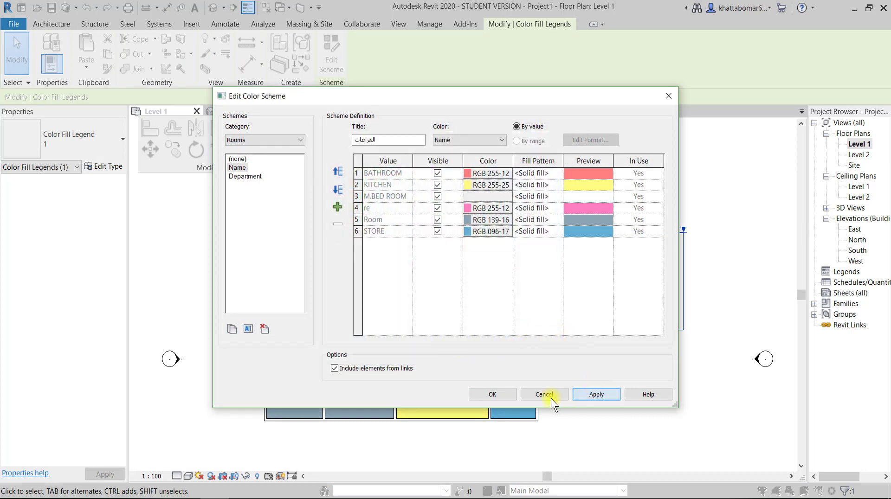
click(492, 394)
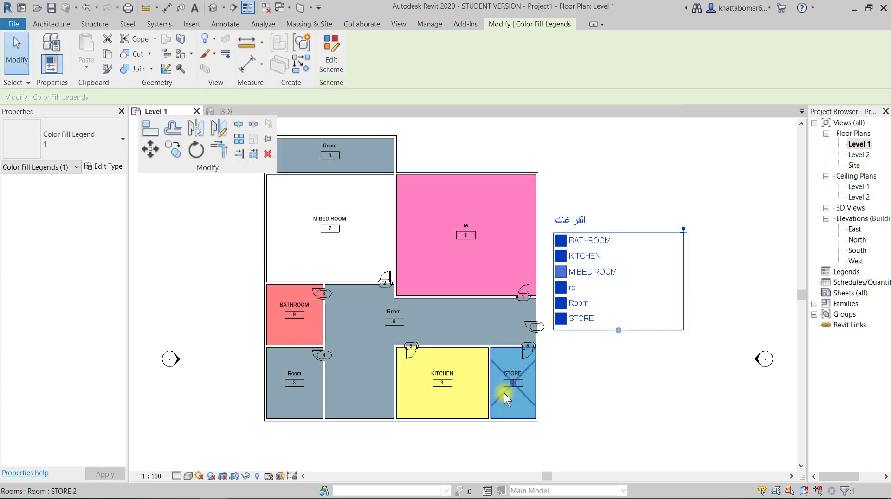
Move the color fill legend below the floor plan.
middle_drag(561, 275, 510, 276)
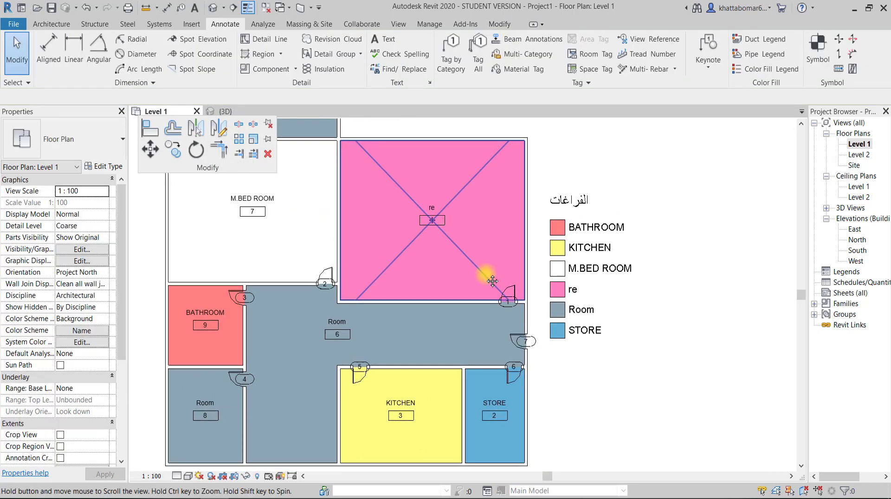
scroll(485, 277, down, 2)
scroll(452, 268, down, 2)
scroll(378, 274, up, 2)
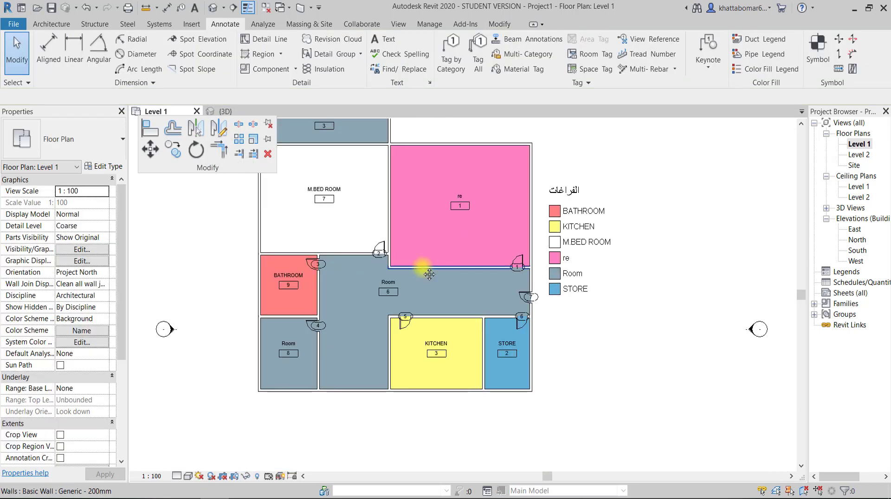
scroll(492, 278, down, 2)
click(538, 218)
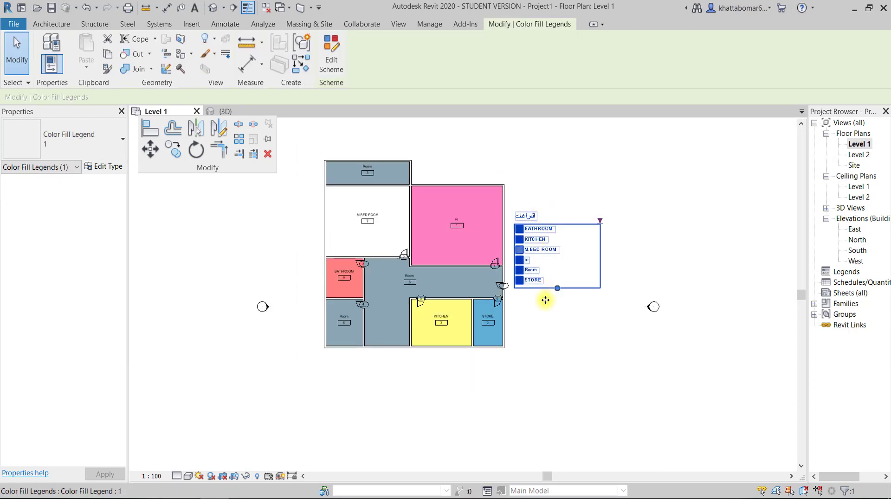
scroll(542, 293, down, 2)
mouse_move(550, 255)
mouse_down()
mouse_move(531, 335)
mouse_move(497, 350)
mouse_up()
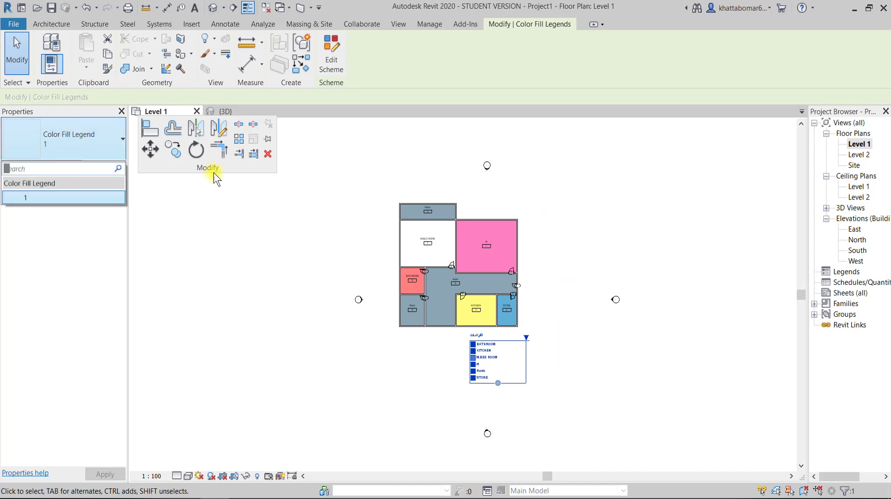
Set the legend type's swatch width and height to 15 mm.
click(111, 166)
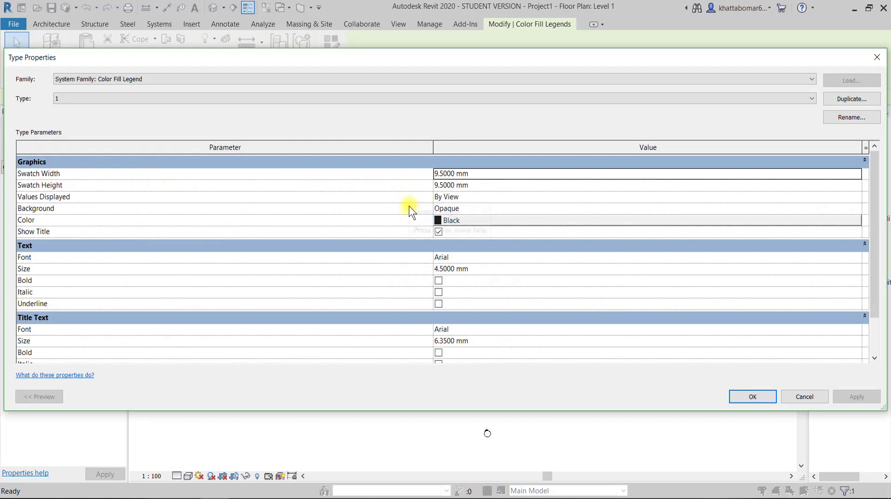
click(441, 208)
click(472, 173)
drag(473, 172, 426, 173)
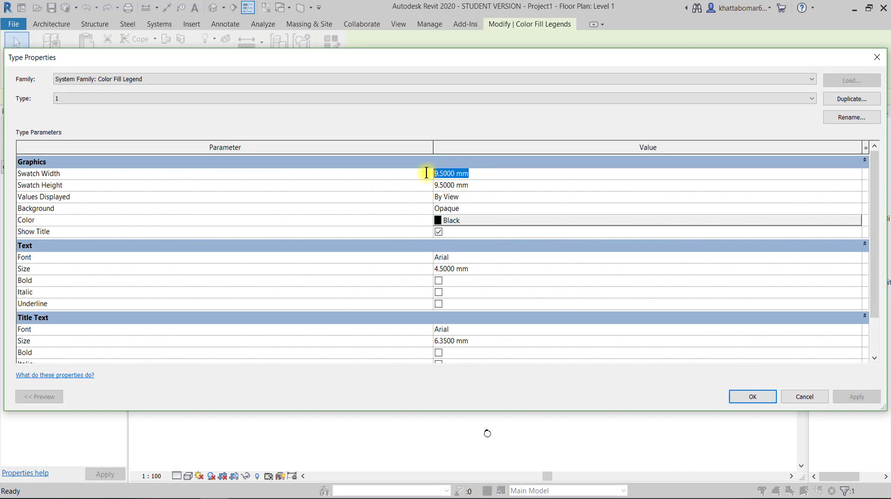
text(15)
click(460, 186)
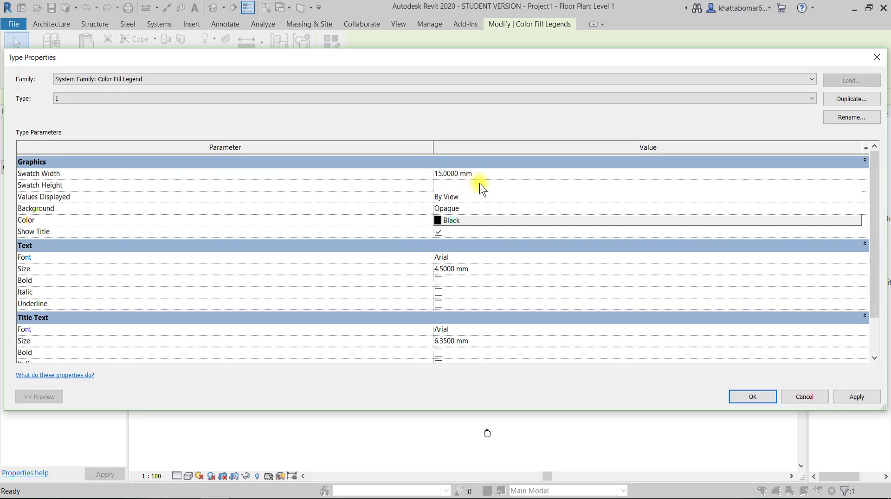
drag(475, 184, 438, 186)
text(15)
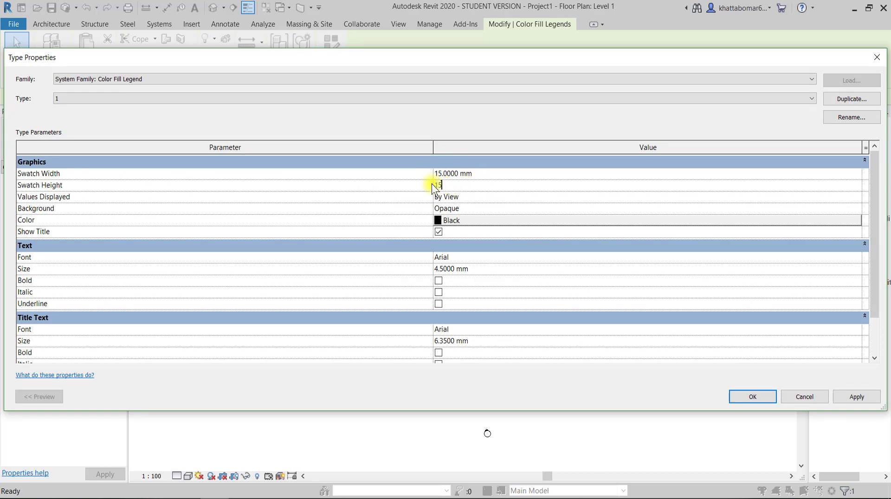
click(457, 208)
scroll(464, 274, down, 2)
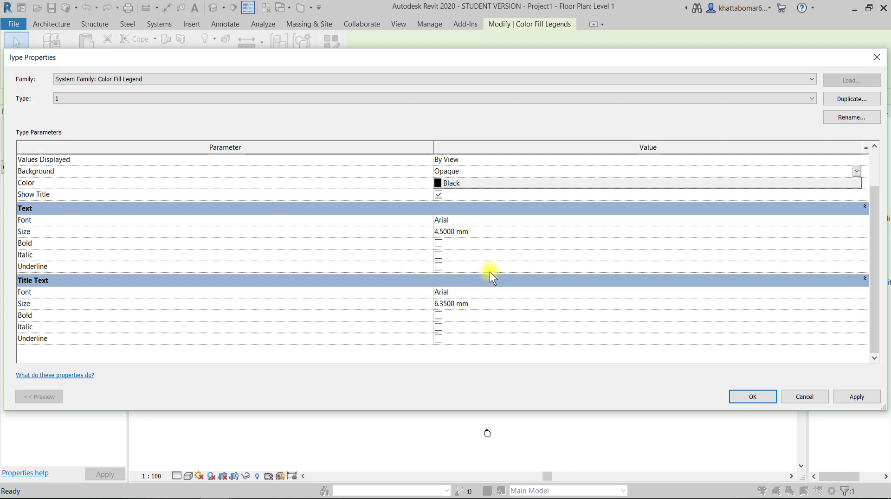
scroll(457, 255, up, 2)
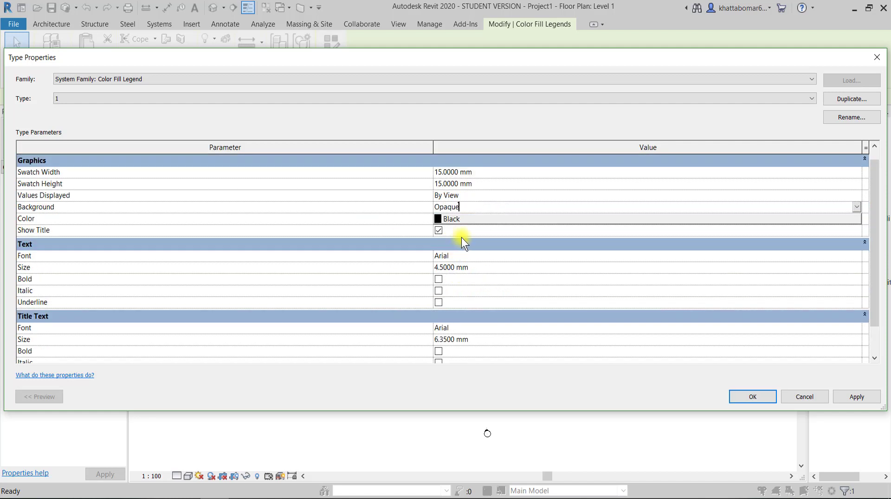
Turn the legend title off and apply, then switch it back on.
click(439, 230)
click(856, 398)
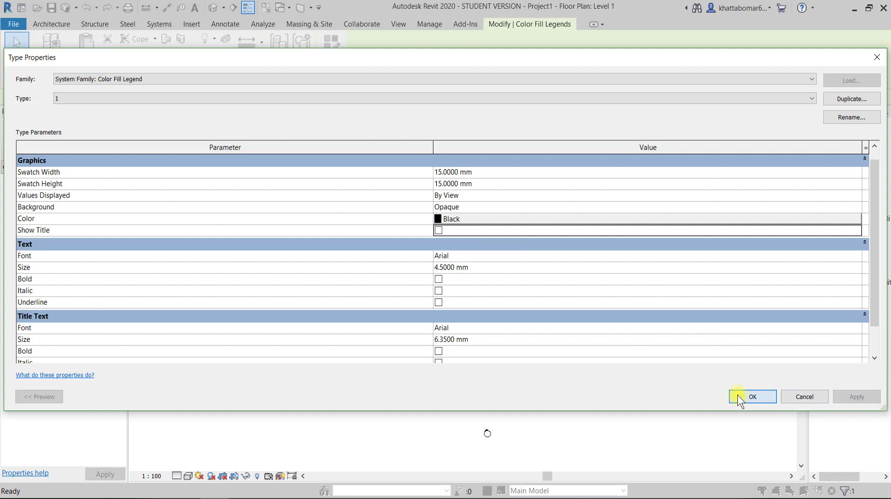
click(738, 398)
key(Escape)
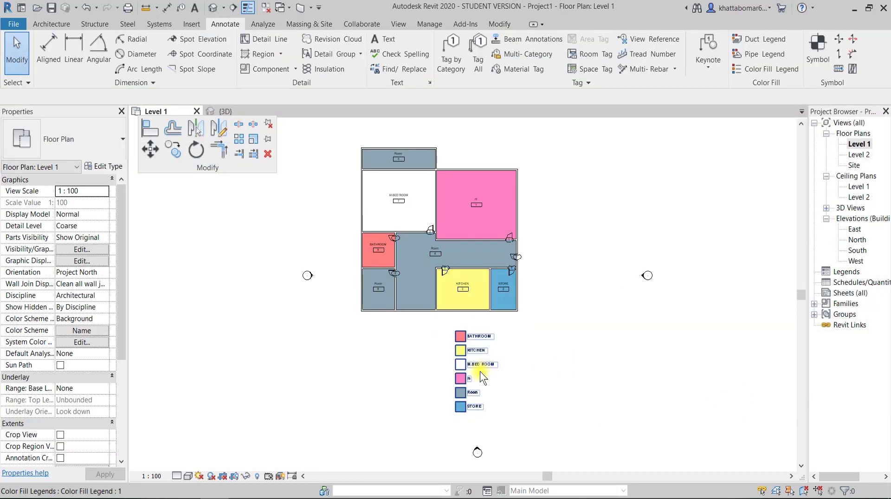
click(455, 331)
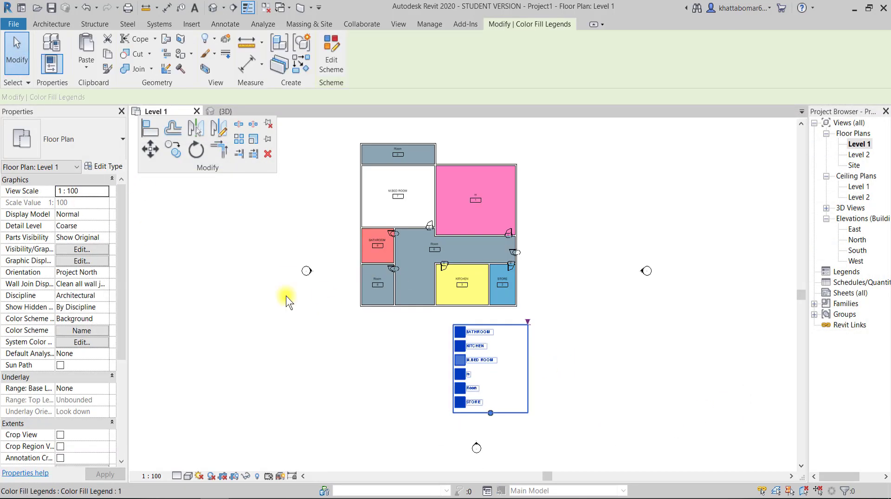
click(113, 166)
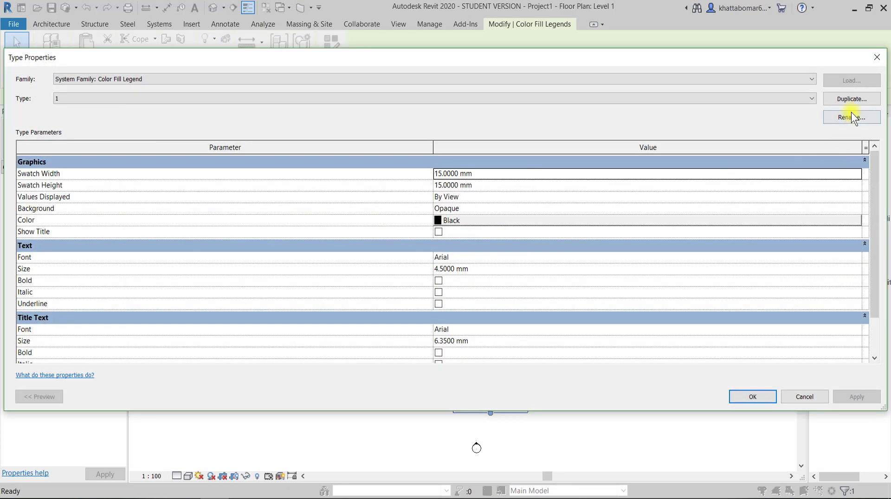
click(439, 233)
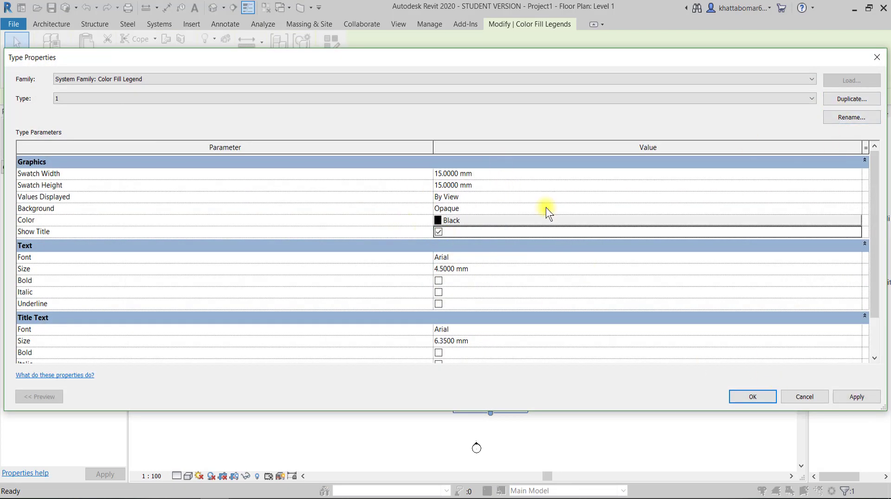
click(752, 397)
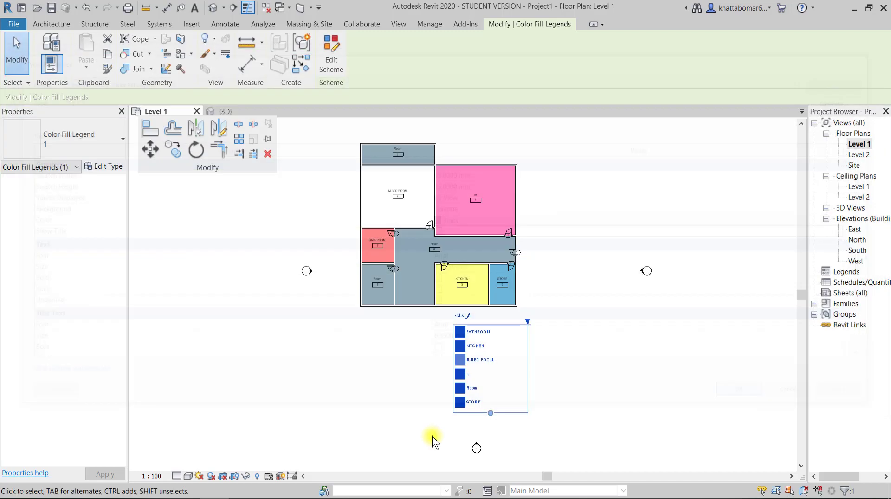
Window-select the whole floor plan and start a mirror, then cancel it.
click(383, 399)
scroll(475, 346, up, 4)
scroll(471, 348, down, 2)
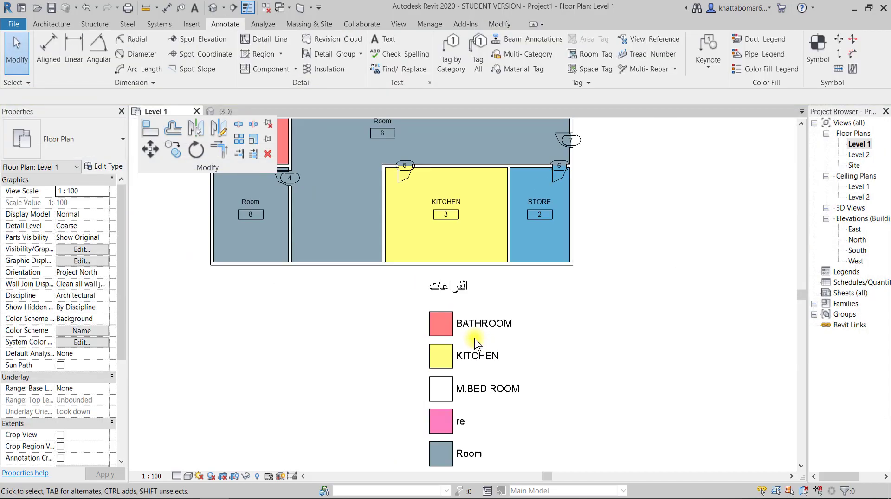
scroll(491, 325, down, 3)
scroll(505, 297, up, 1)
middle_drag(505, 297, 329, 360)
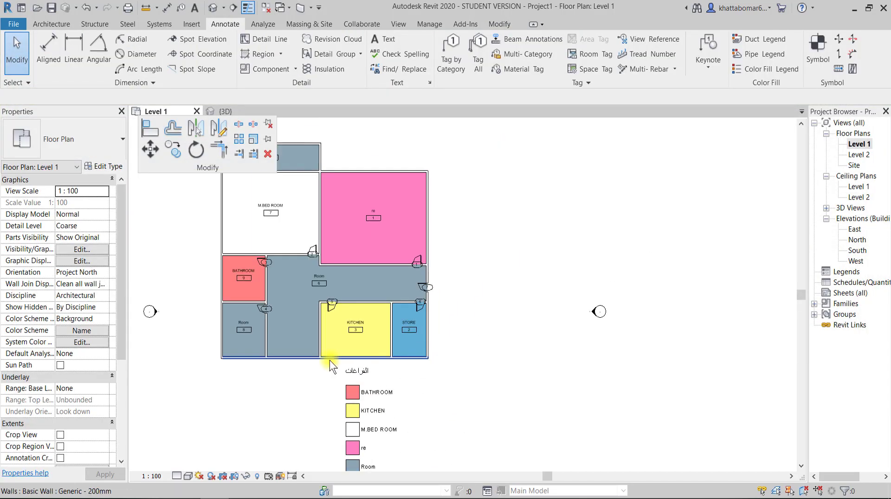
scroll(307, 378, down, 2)
middle_drag(279, 408, 253, 417)
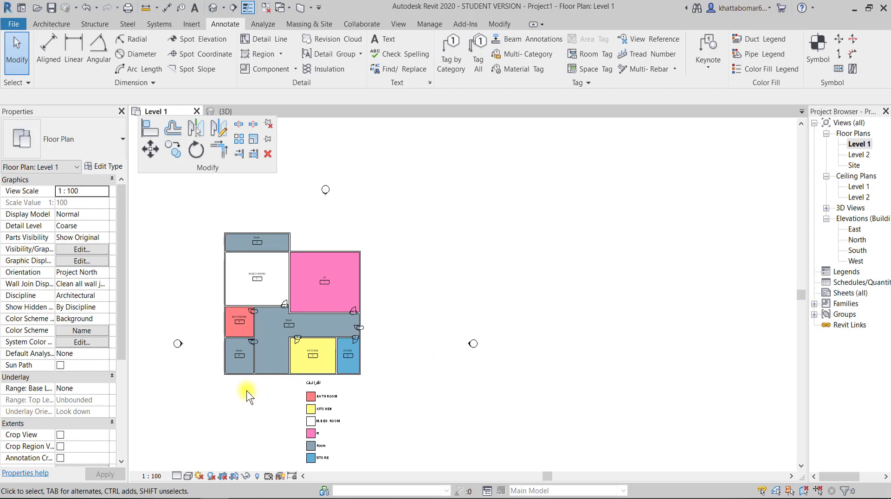
drag(212, 393, 379, 229)
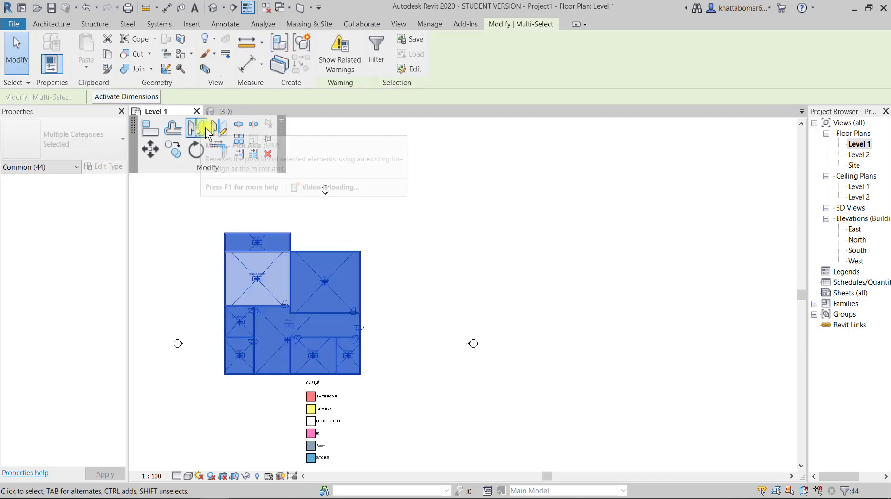
click(202, 135)
scroll(367, 319, up, 3)
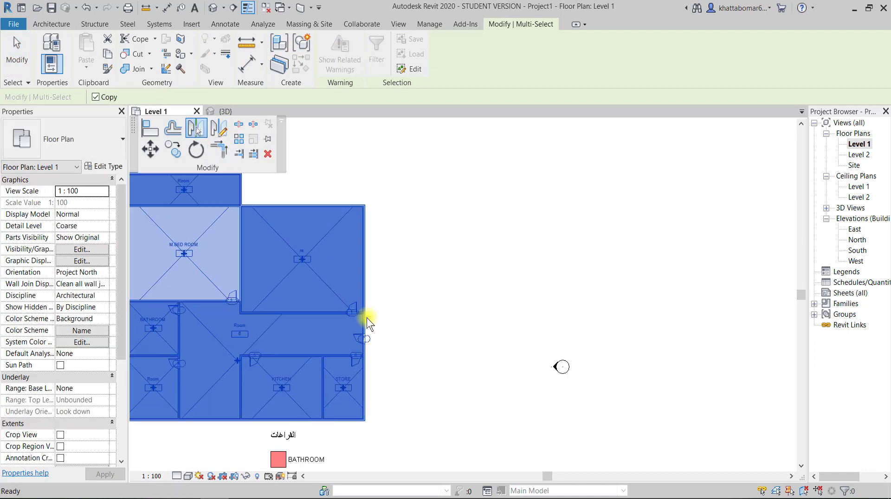
scroll(366, 321, up, 2)
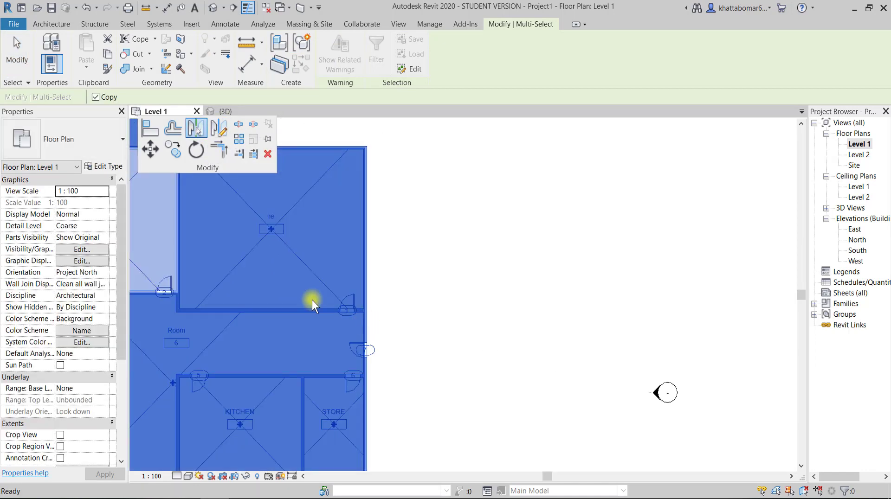
scroll(235, 225, down, 5)
key(Escape)
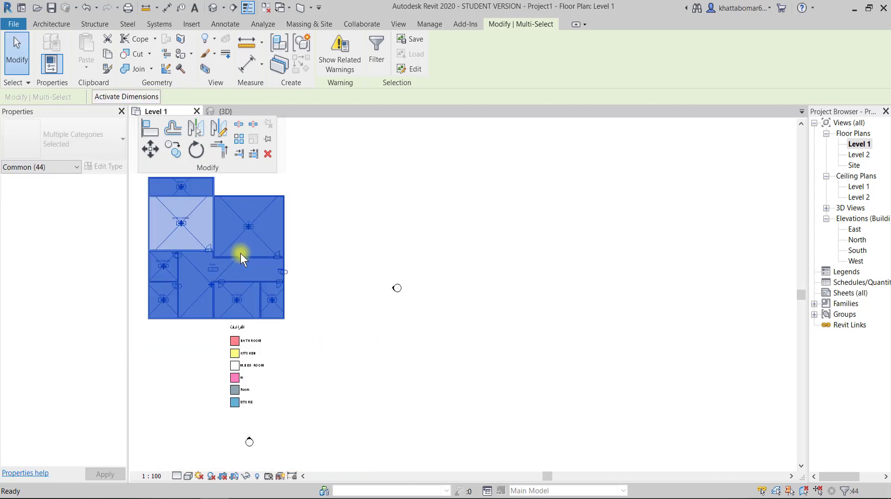
key(Escape)
Reselect the entire plan and mirror a copy across the right exterior wall.
drag(144, 324, 308, 173)
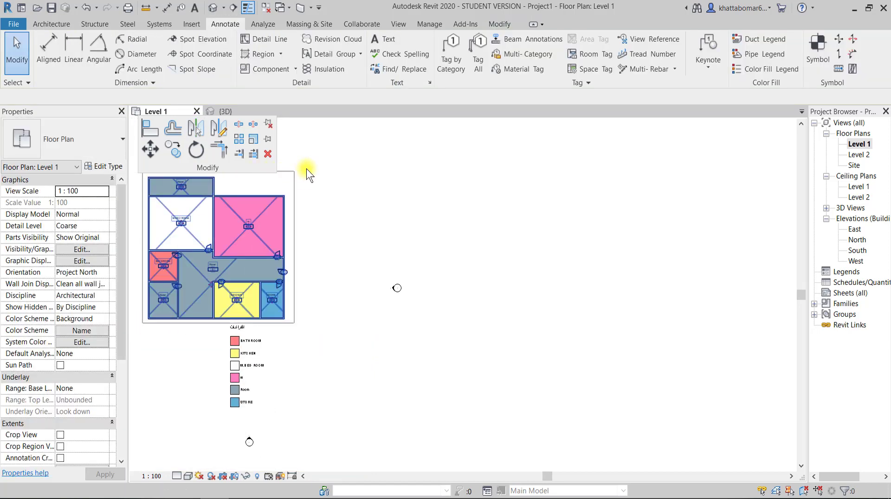
scroll(286, 263, up, 2)
scroll(258, 270, up, 3)
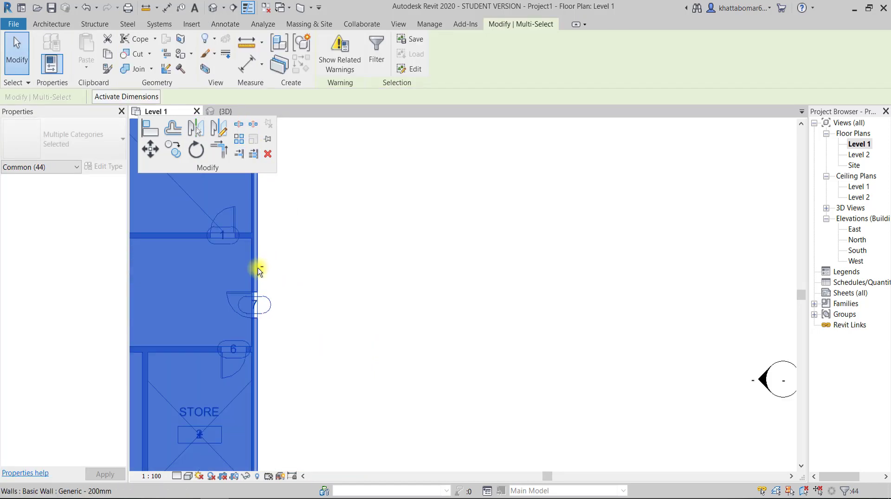
scroll(257, 273, down, 2)
scroll(257, 273, down, 3)
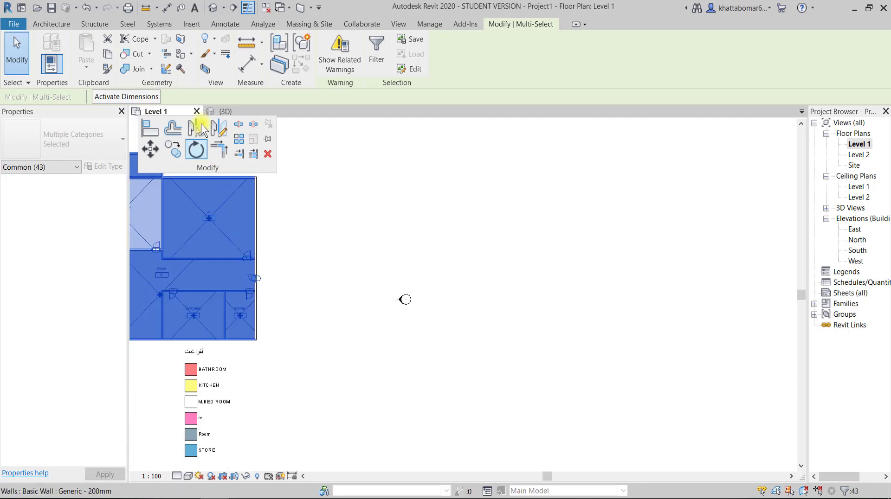
click(202, 128)
scroll(279, 311, up, 3)
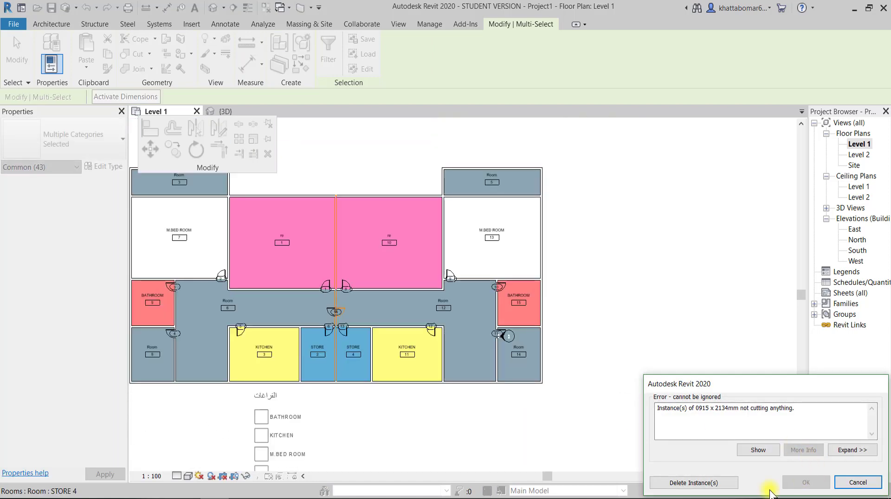
Dismiss the door error and move the legend to the right of the plan.
click(659, 482)
click(527, 464)
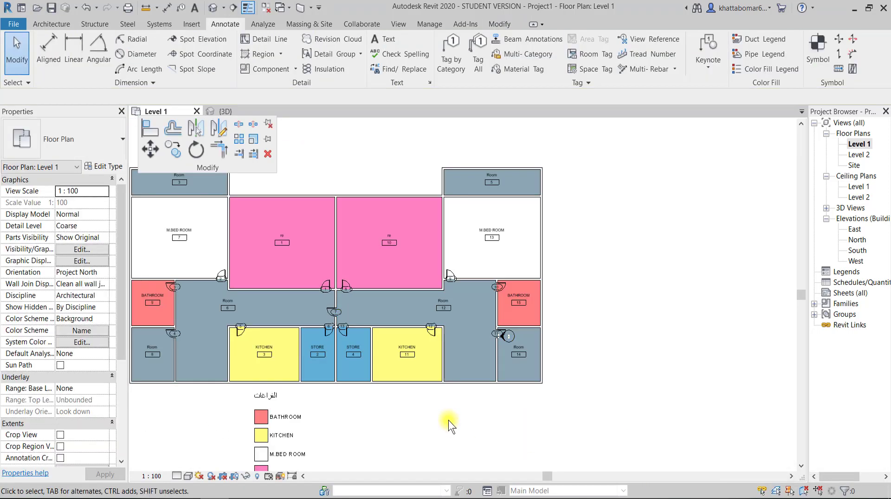
scroll(454, 424, down, 2)
scroll(299, 415, down, 3)
mouse_move(294, 403)
mouse_down()
mouse_move(470, 344)
mouse_move(439, 347)
mouse_up()
click(439, 347)
scroll(439, 347, up, 2)
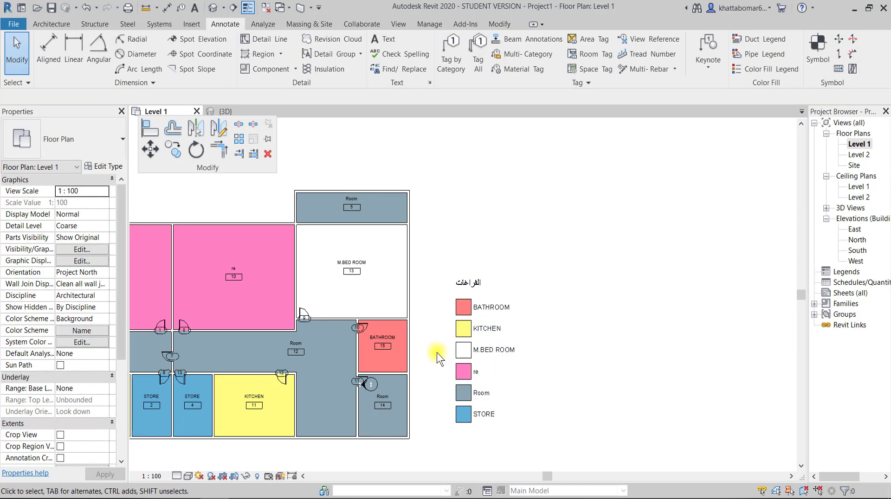
scroll(390, 348, up, 2)
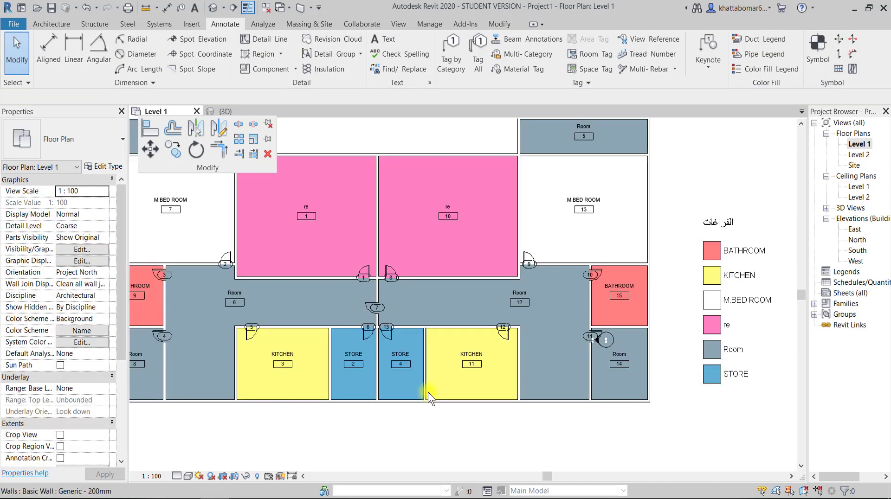
scroll(450, 339, down, 2)
scroll(416, 269, up, 2)
scroll(416, 269, up, 2)
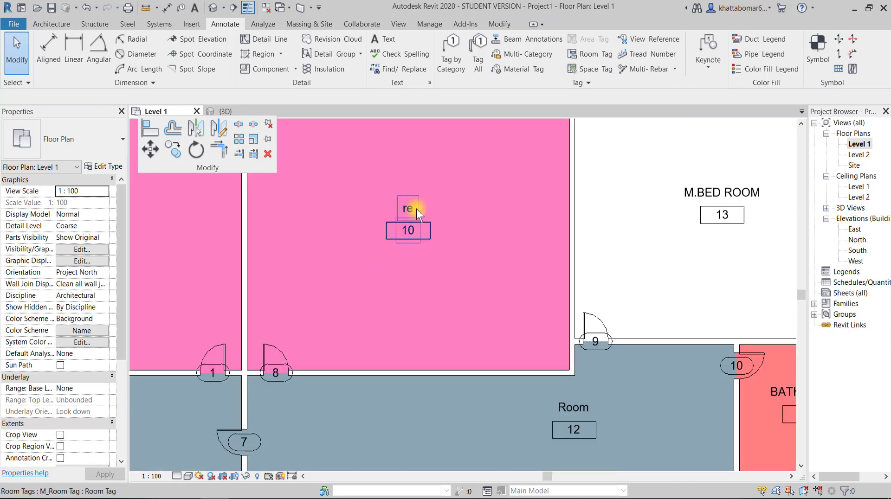
Edit room 10's tag name to Re.
click(416, 209)
click(416, 208)
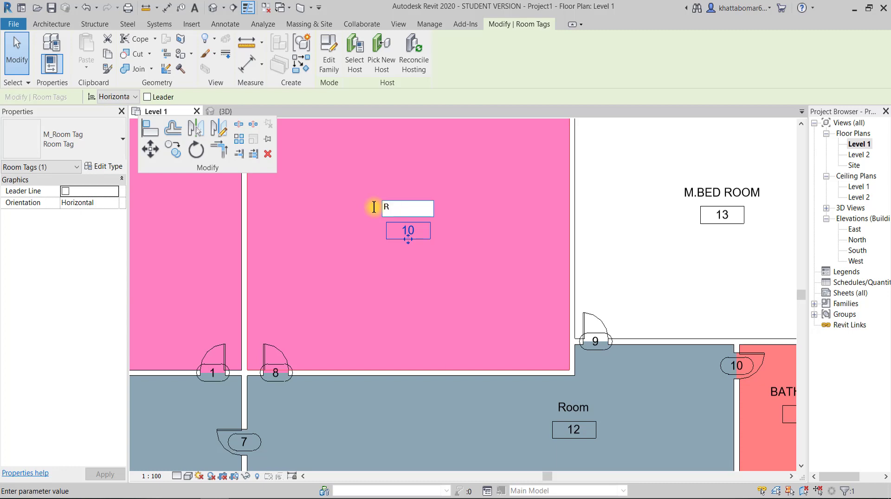
click(382, 221)
key(Escape)
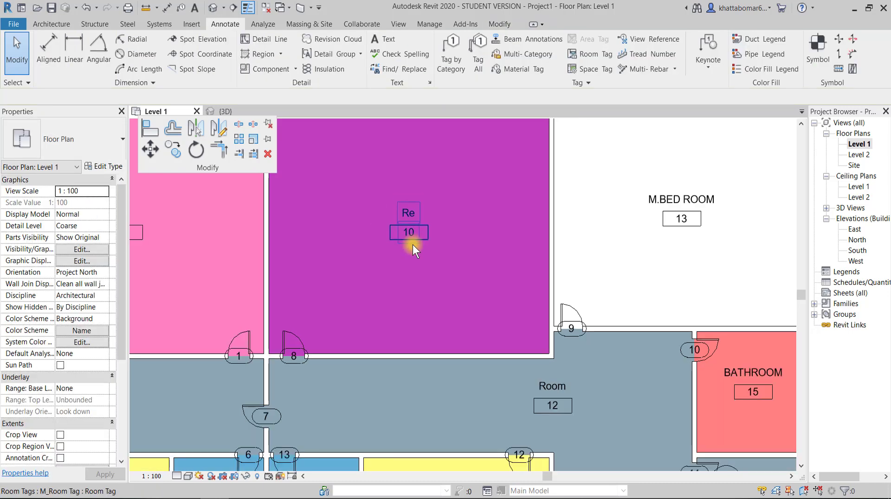
scroll(413, 244, down, 5)
scroll(594, 316, up, 2)
scroll(593, 316, up, 3)
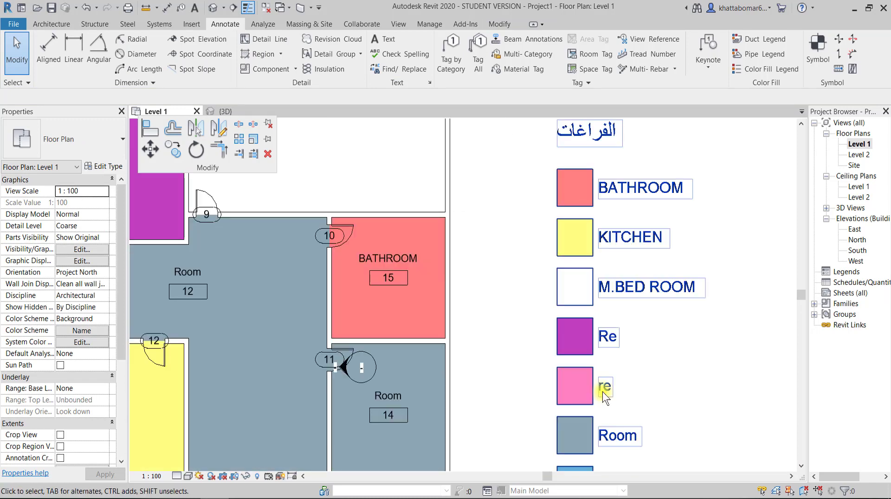
scroll(605, 365, down, 5)
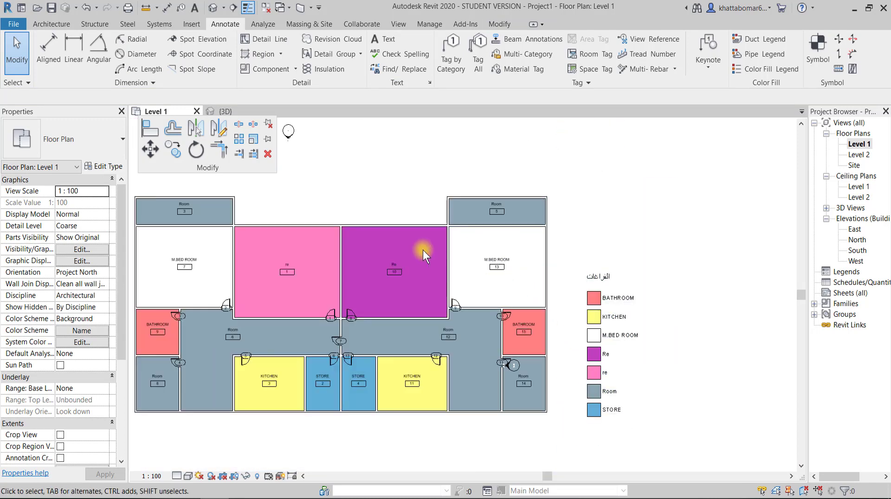
Rename the Re room tag to 'R e' and select the colour fill legend.
click(391, 264)
click(391, 264)
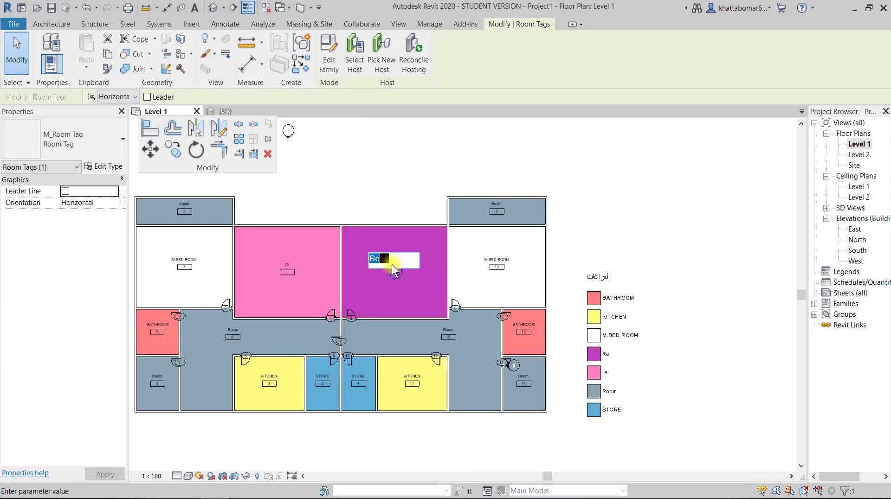
text(R e)
click(587, 163)
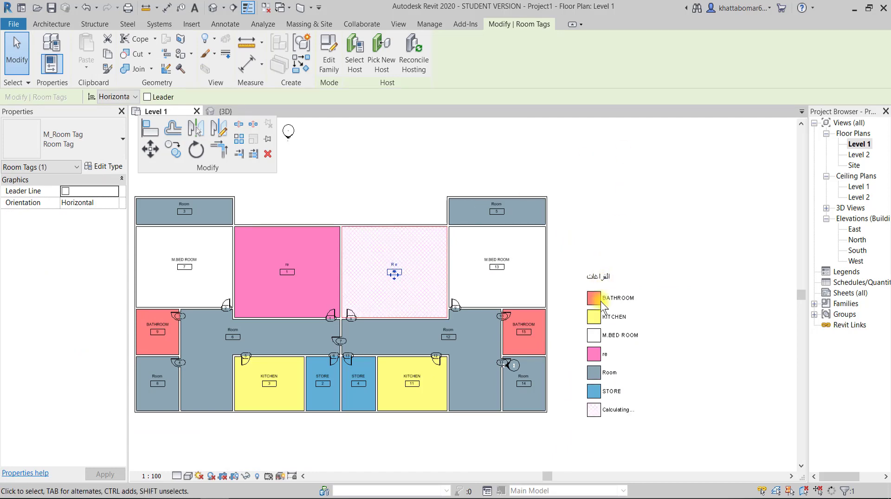
key(Escape)
scroll(478, 297, up, 3)
scroll(477, 298, down, 1)
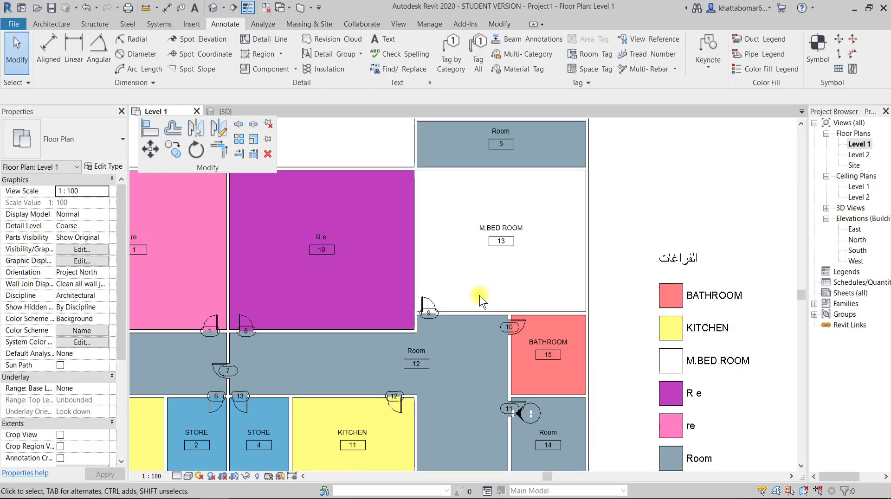
scroll(477, 298, down, 4)
scroll(391, 288, up, 1)
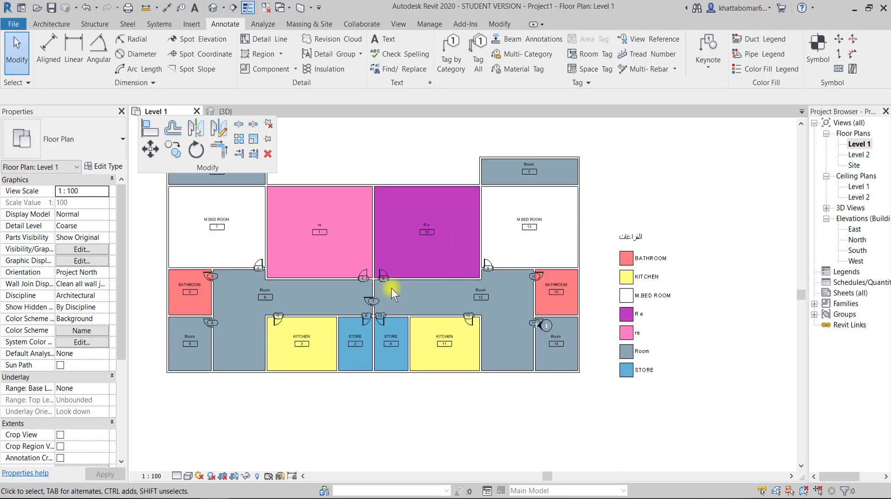
scroll(466, 299, up, 2)
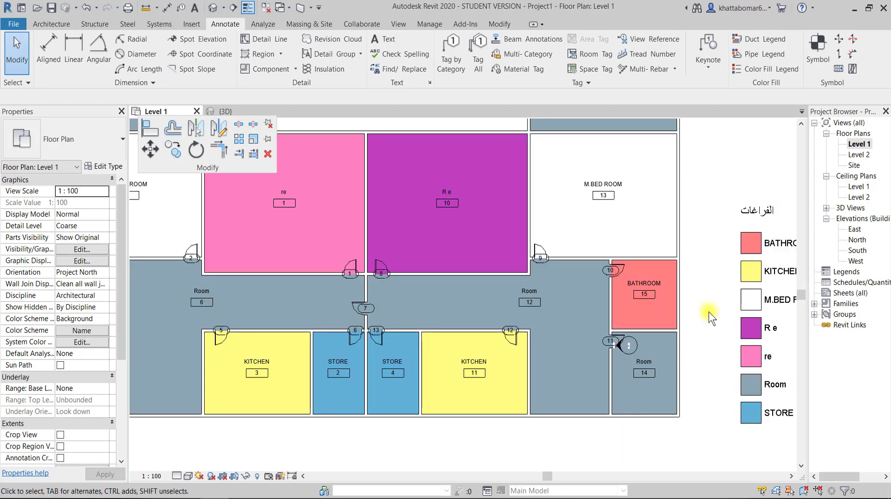
click(739, 310)
In the legend's colour scheme, give row R e the Diagonal down fill pattern and apply it.
click(331, 54)
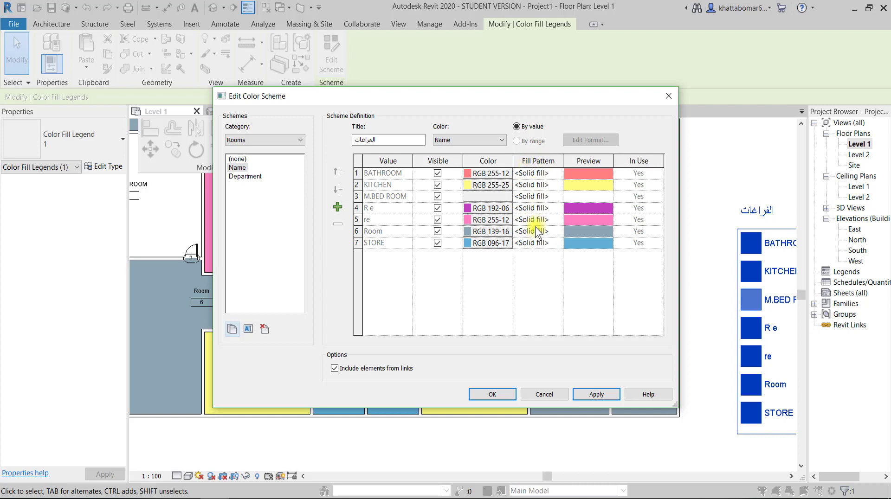
click(534, 208)
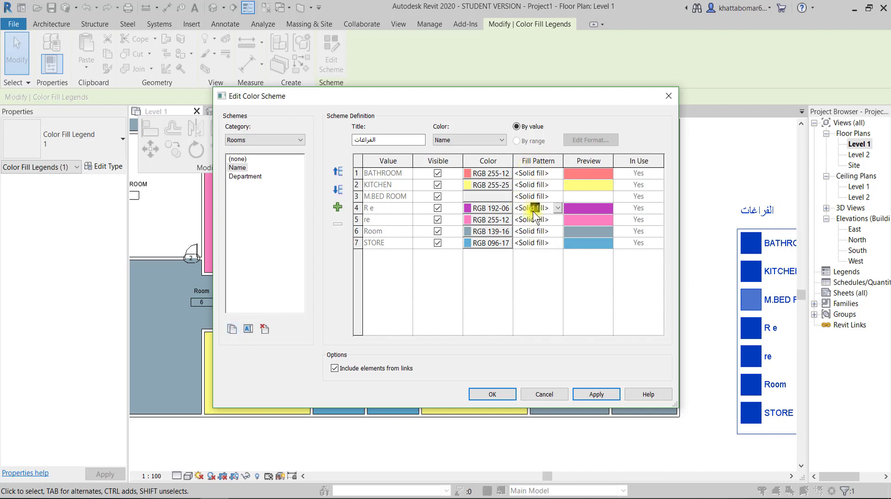
click(557, 207)
scroll(541, 255, down, 2)
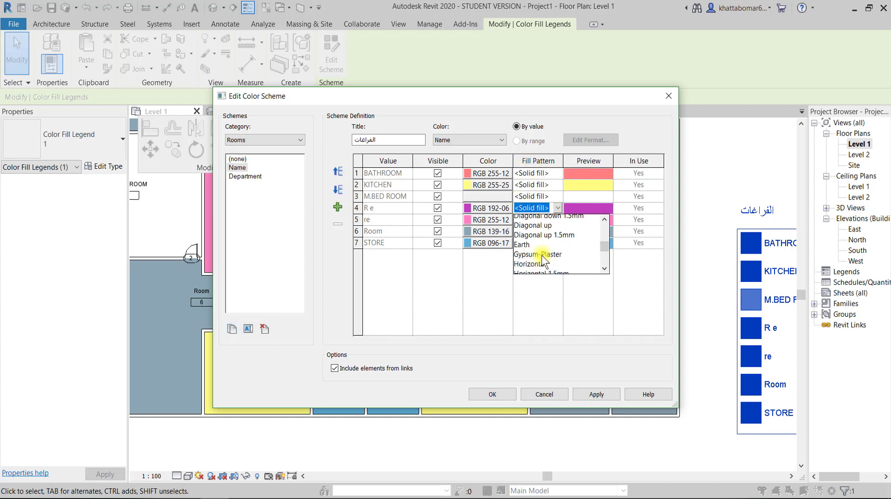
scroll(541, 255, down, 3)
scroll(541, 255, down, 2)
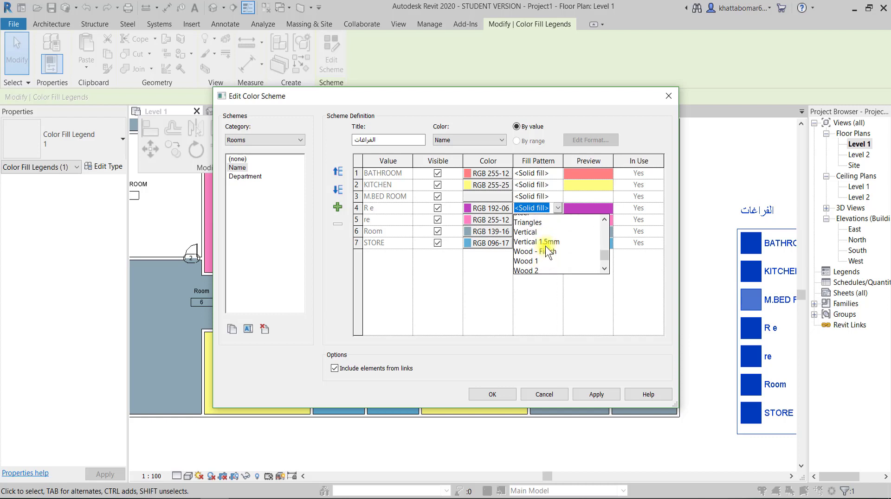
scroll(546, 249, up, 2)
scroll(545, 246, up, 2)
scroll(541, 237, up, 2)
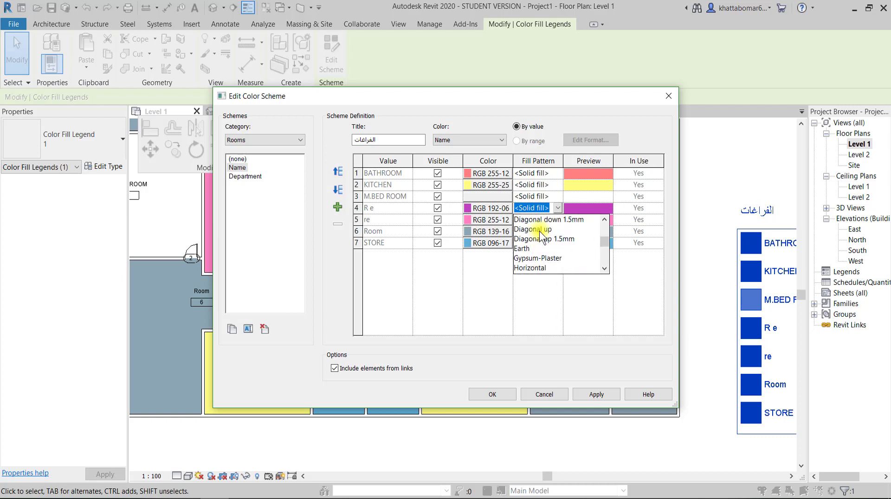
click(552, 220)
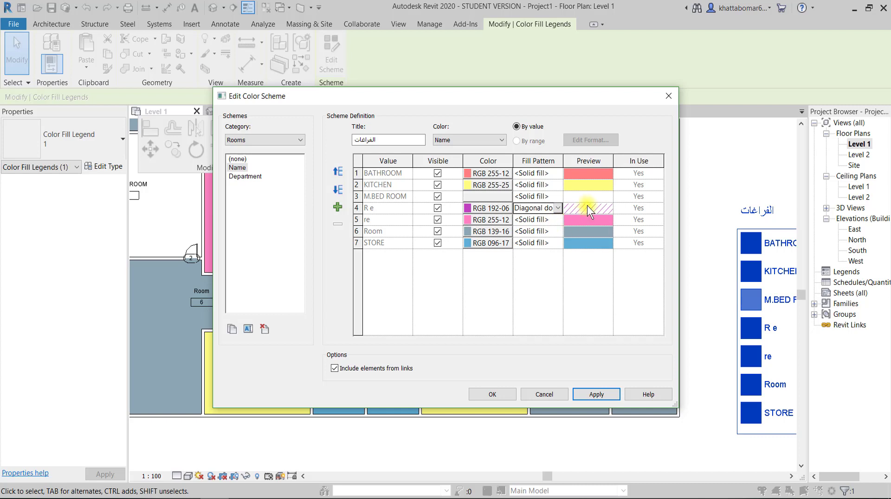
click(597, 390)
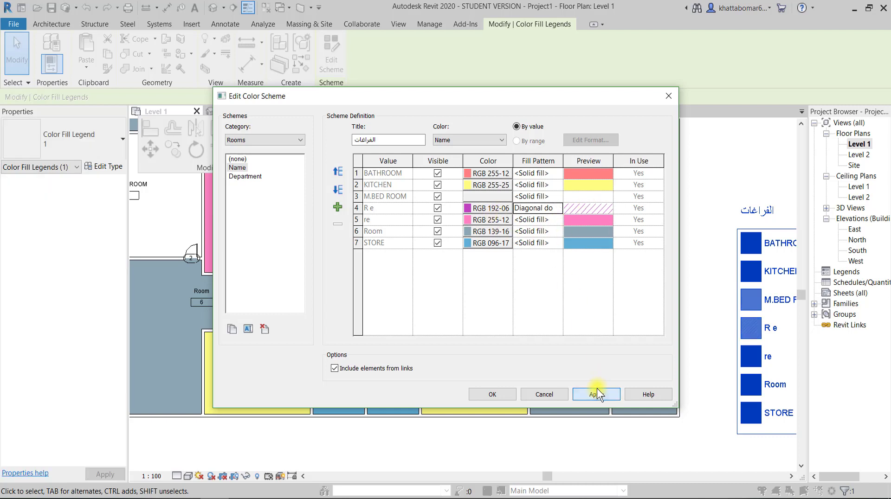
click(494, 393)
scroll(471, 252, up, 5)
scroll(473, 250, up, 3)
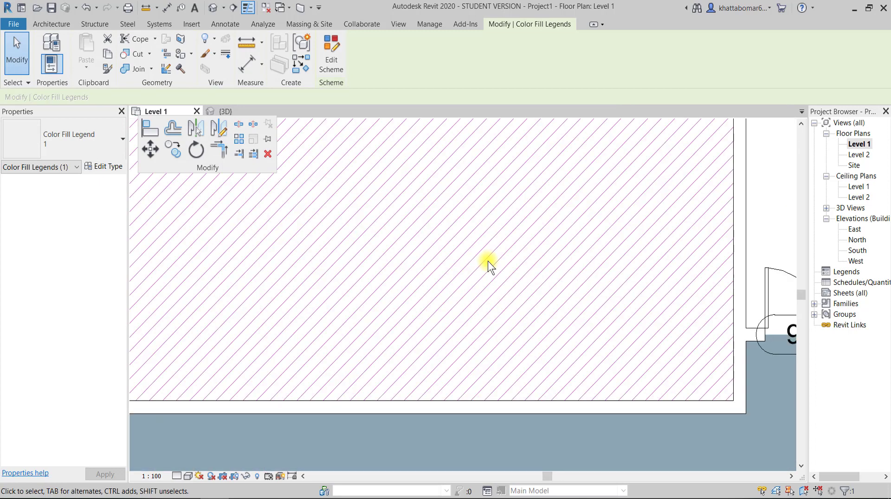
scroll(487, 265, down, 2)
scroll(478, 254, down, 2)
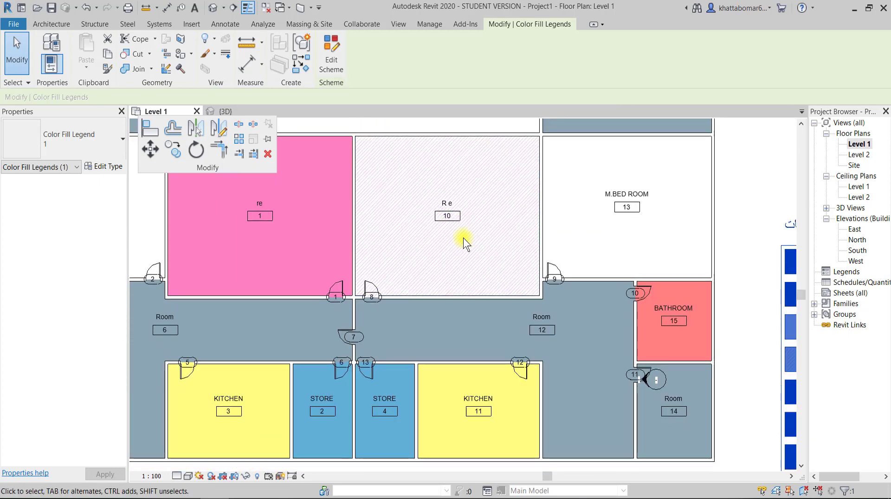
scroll(499, 263, up, 2)
scroll(503, 259, down, 3)
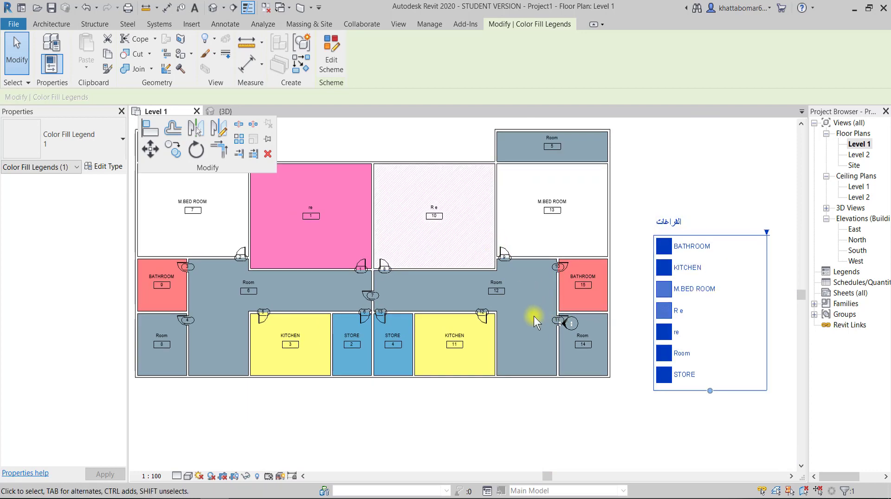
key(Escape)
Reselect the legend and change R e's scheme fill pattern to Vertical 1.5mm.
click(519, 330)
scroll(521, 308, down, 2)
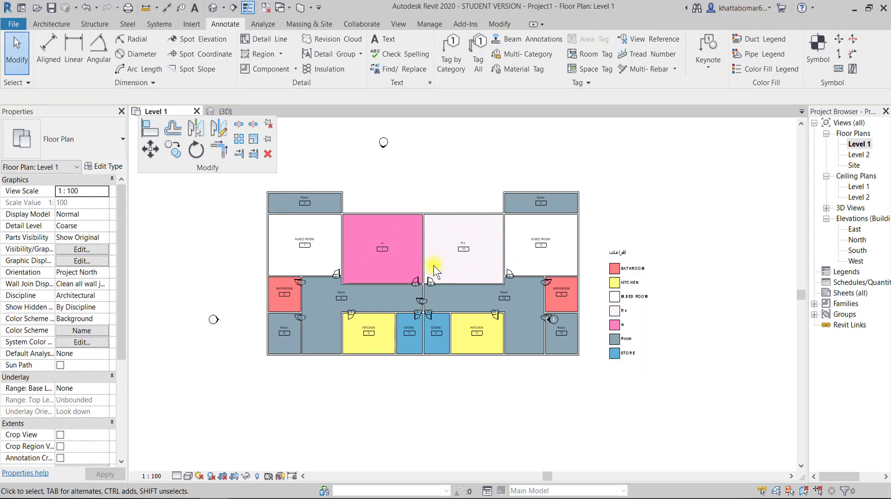
scroll(496, 277, up, 3)
scroll(720, 370, down, 3)
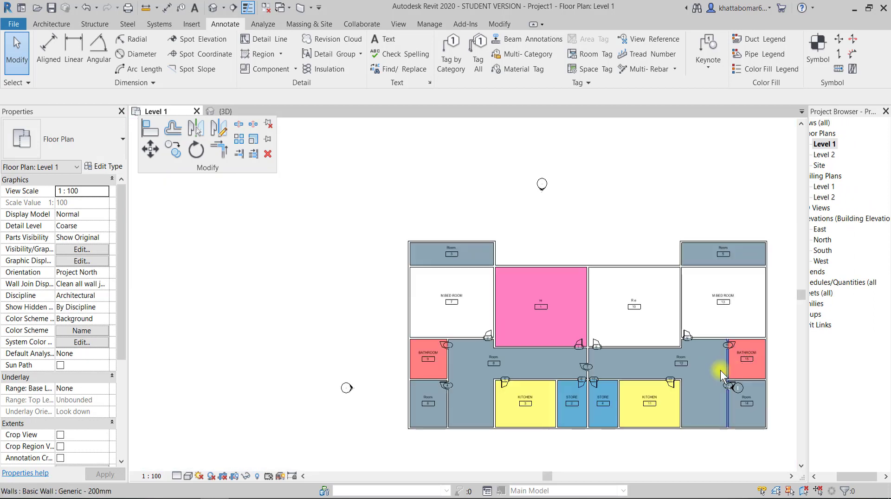
click(715, 321)
click(331, 51)
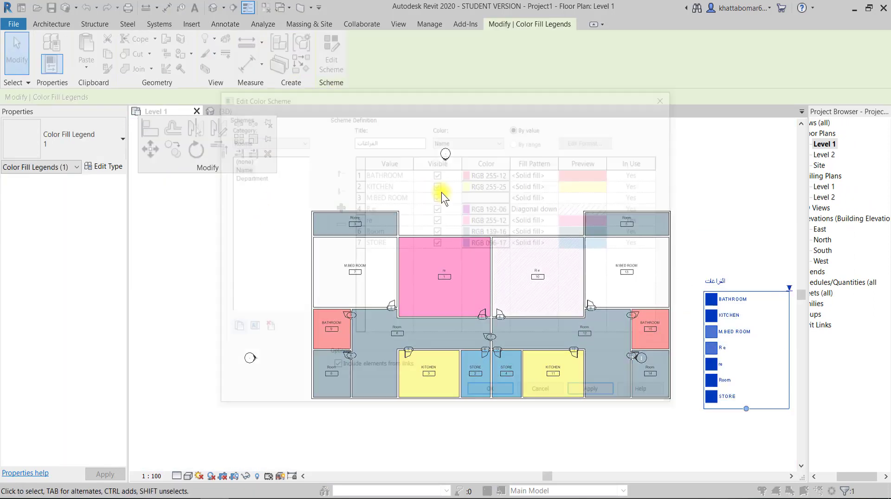
click(499, 208)
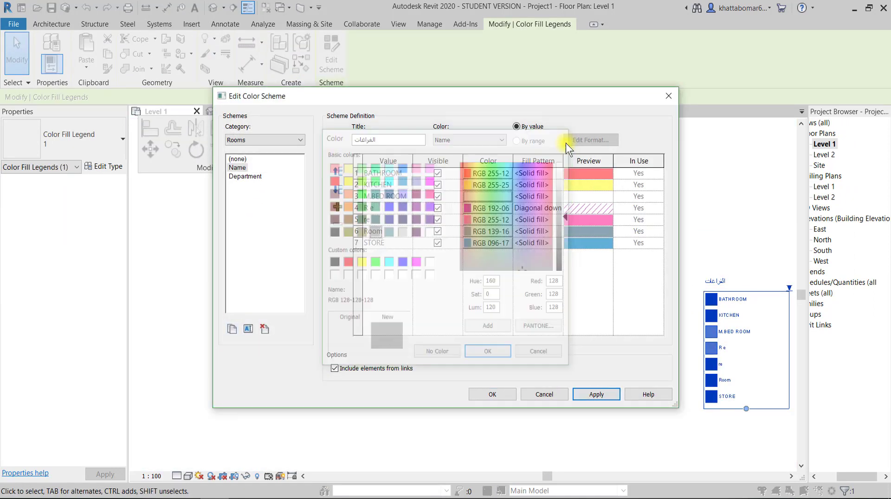
key(Escape)
click(555, 208)
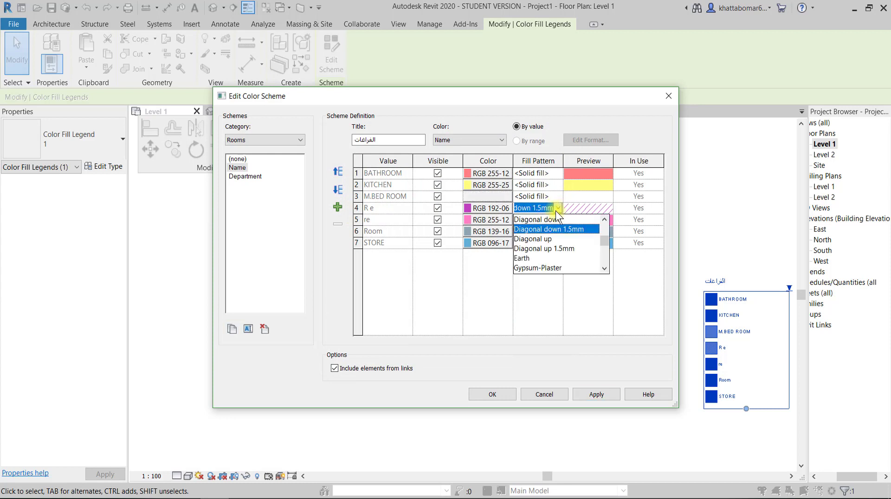
click(555, 230)
scroll(561, 241, down, 3)
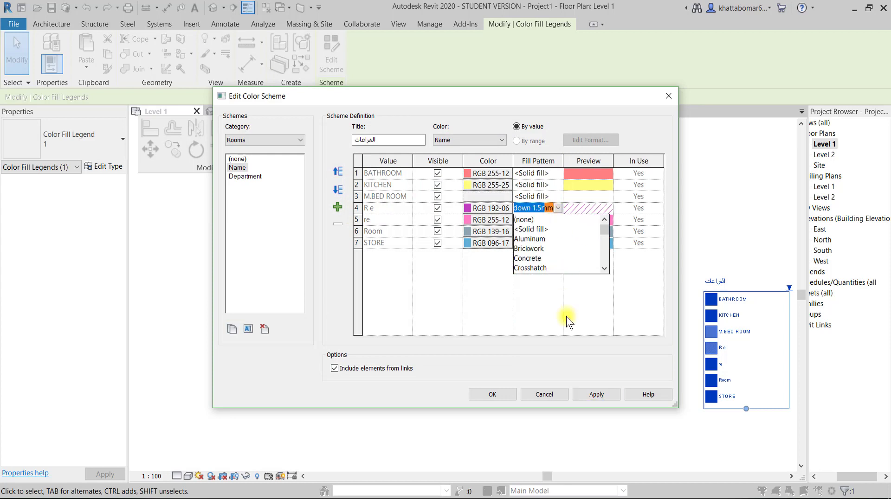
scroll(559, 241, down, 2)
scroll(559, 241, down, 2)
scroll(558, 240, down, 1)
click(557, 240)
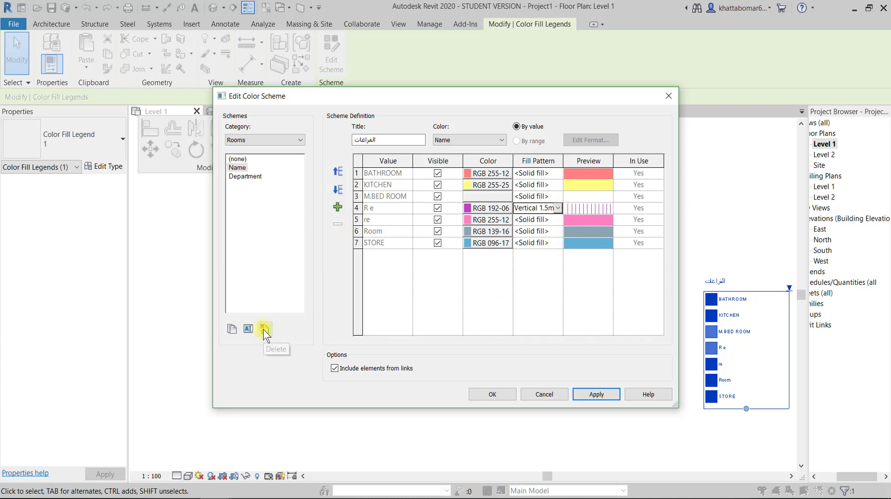
click(493, 395)
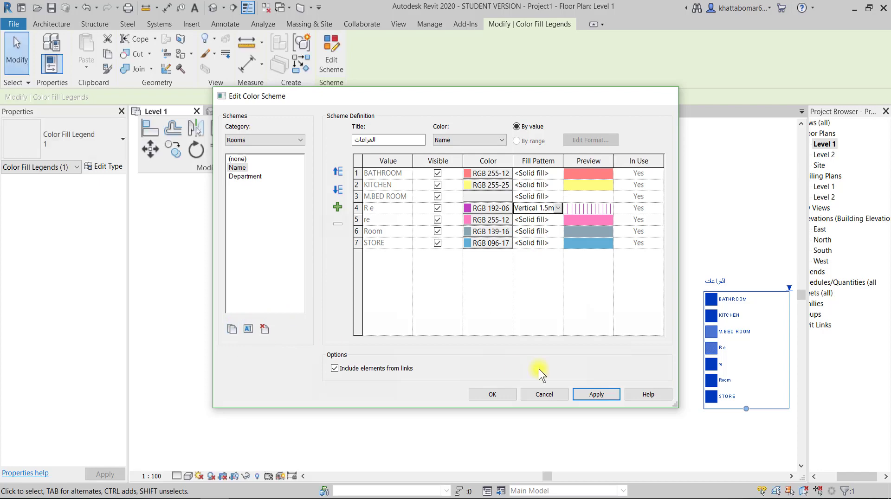
click(657, 436)
scroll(620, 423, up, 1)
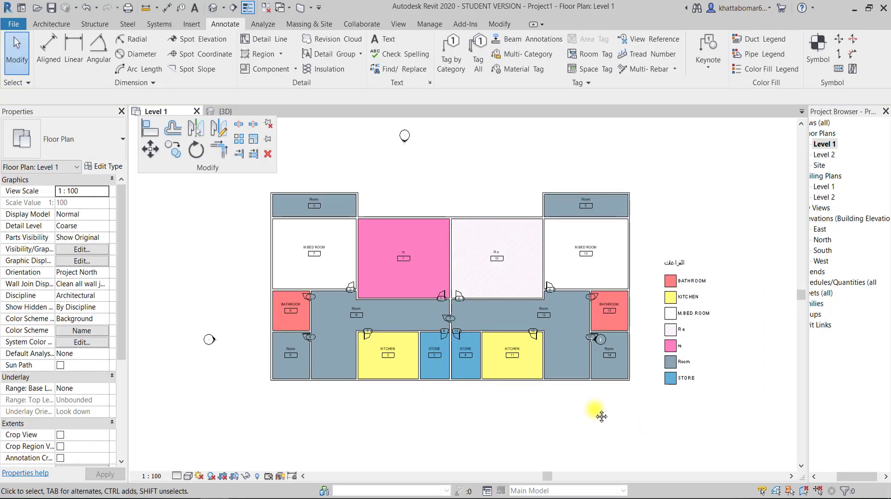
scroll(650, 412, up, 2)
scroll(593, 411, up, 2)
scroll(579, 391, down, 2)
scroll(569, 388, down, 2)
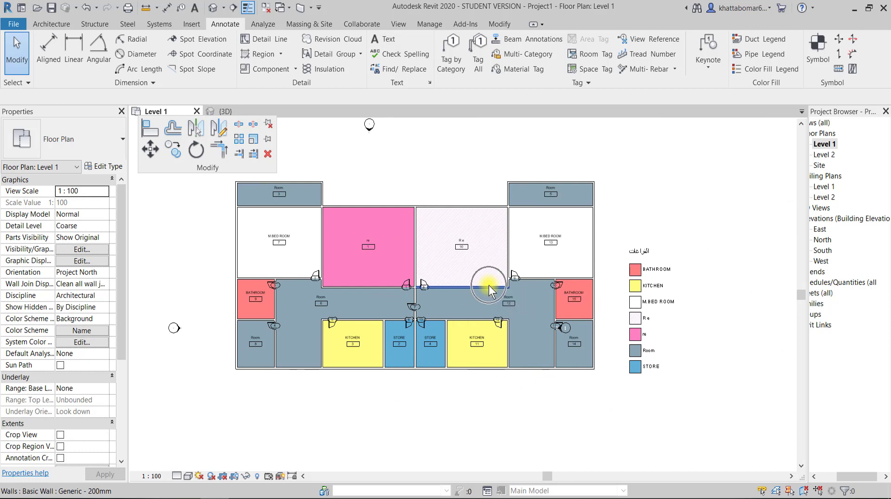
scroll(530, 337, down, 2)
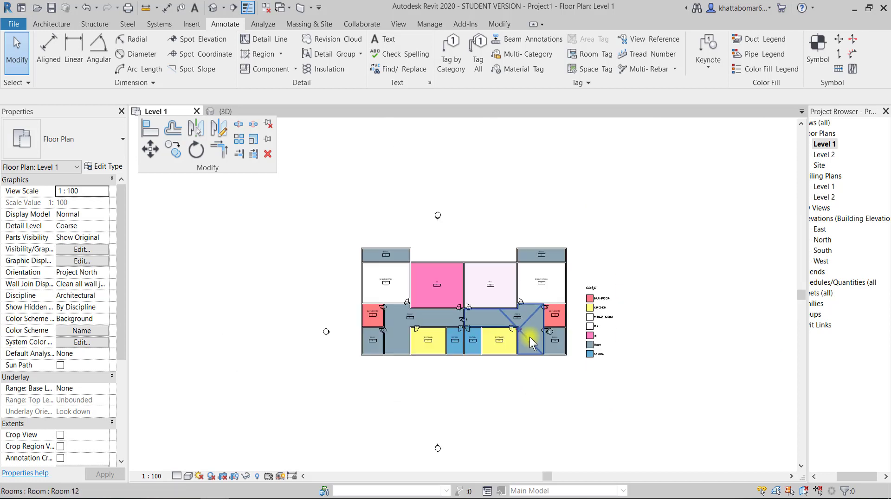
scroll(530, 337, up, 1)
scroll(489, 316, up, 1)
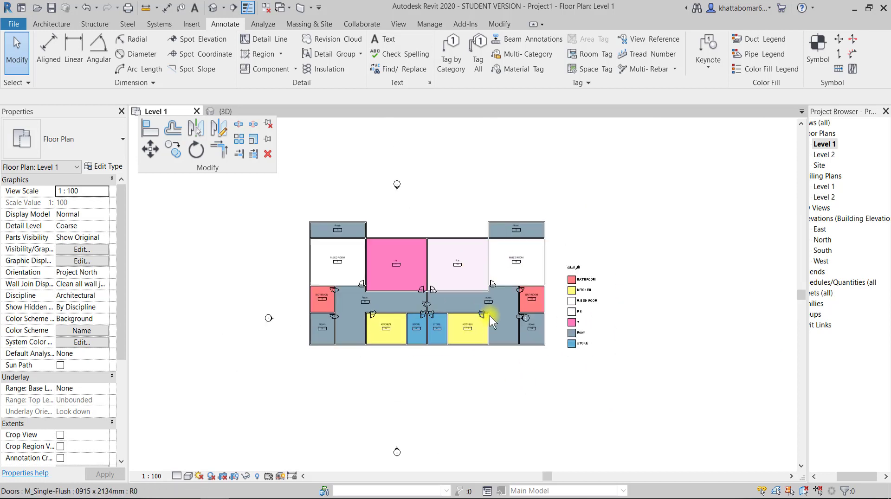
scroll(489, 316, up, 2)
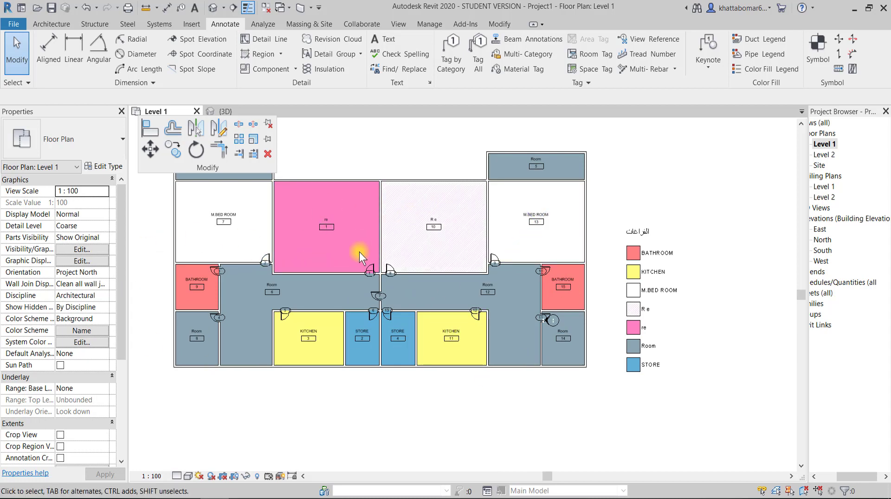
click(381, 230)
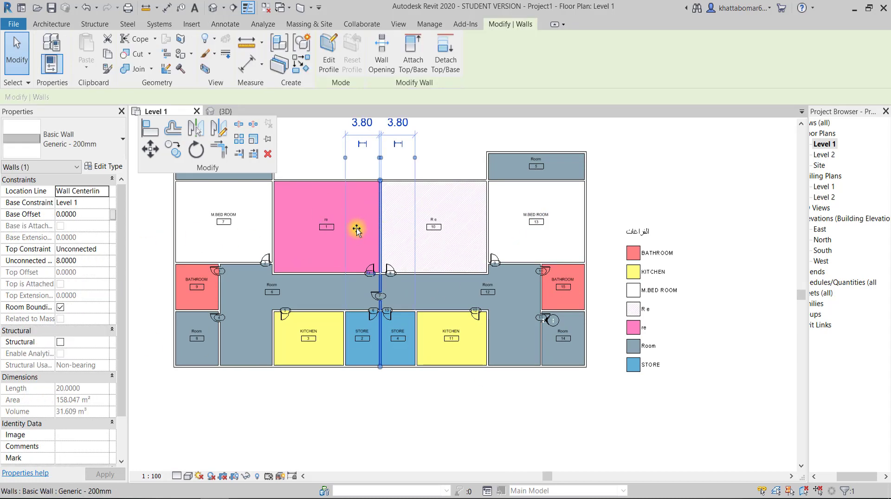
drag(357, 230, 354, 231)
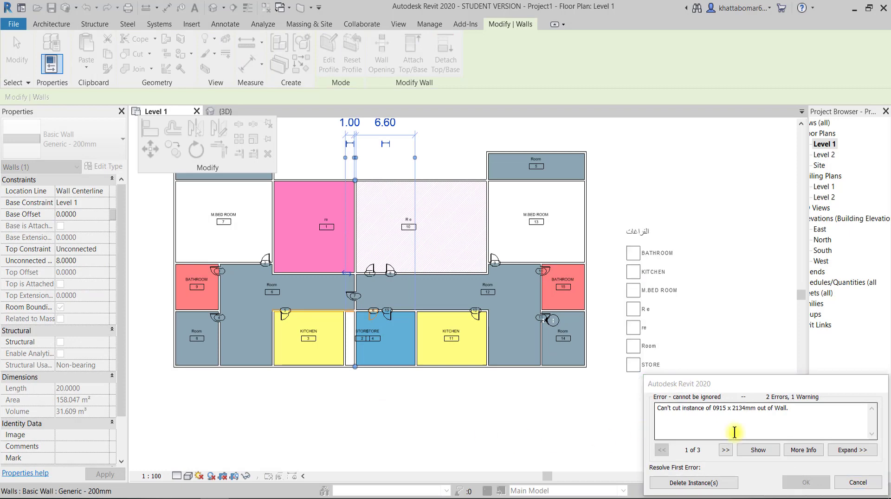
click(720, 483)
click(530, 422)
scroll(417, 378, down, 1)
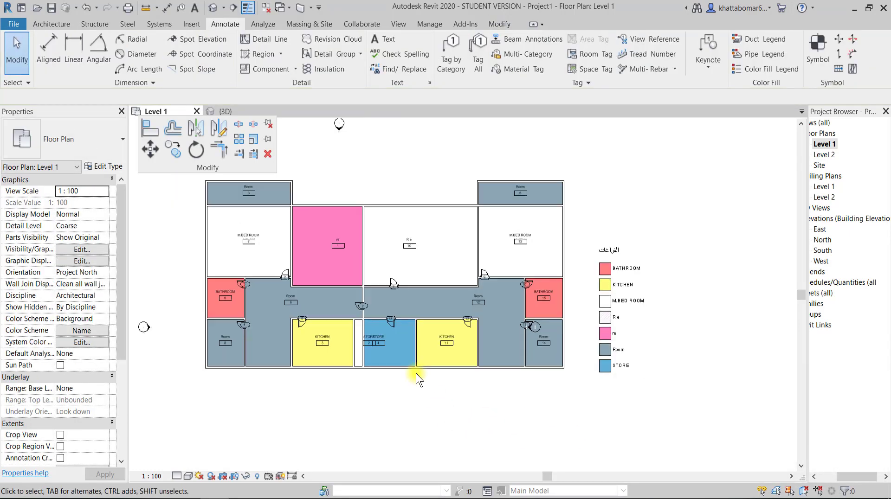
scroll(417, 378, down, 1)
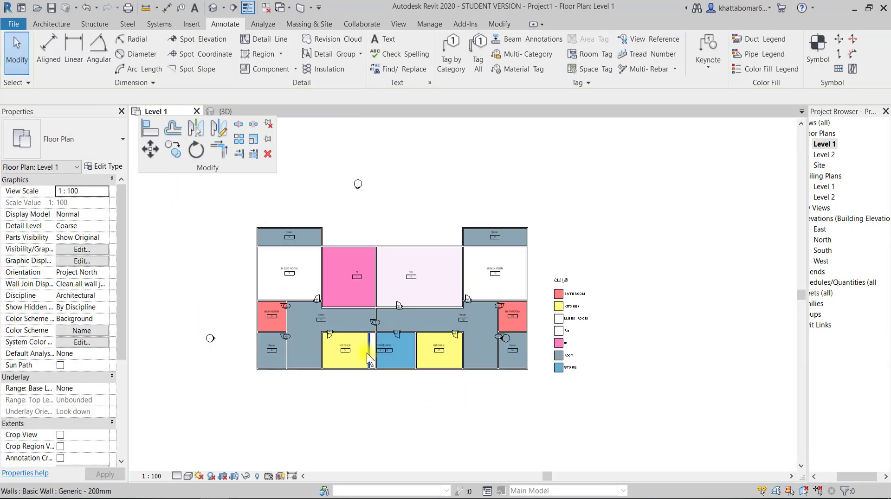
scroll(369, 358, up, 1)
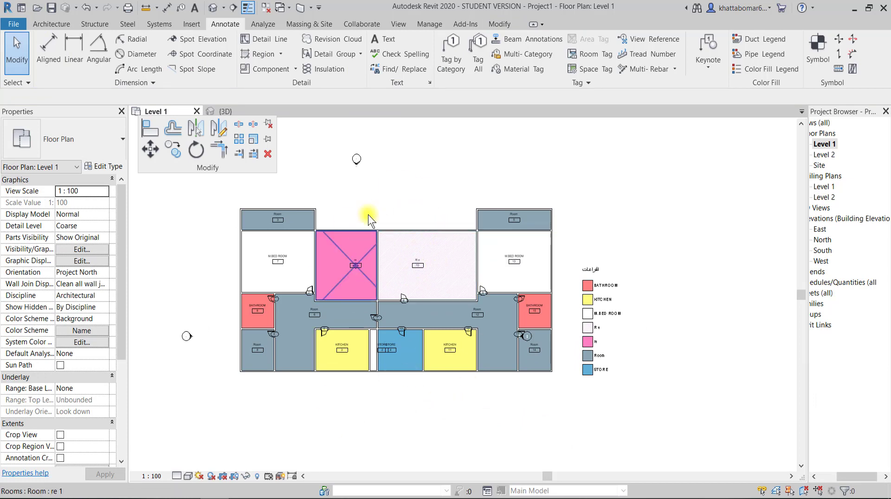
scroll(487, 278, up, 1)
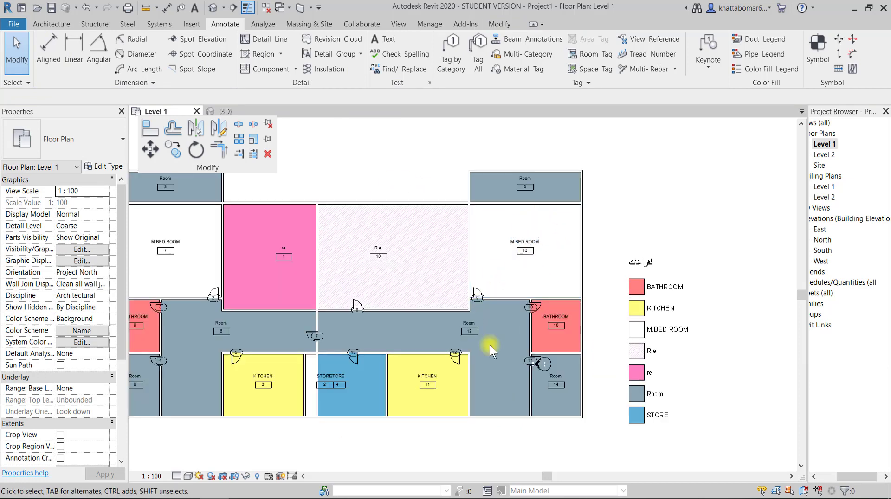
scroll(432, 313, down, 2)
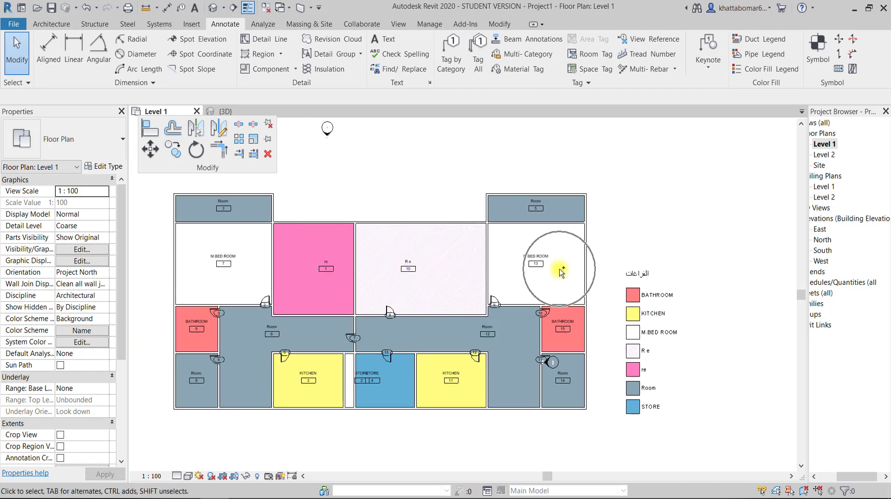
scroll(387, 393, down, 2)
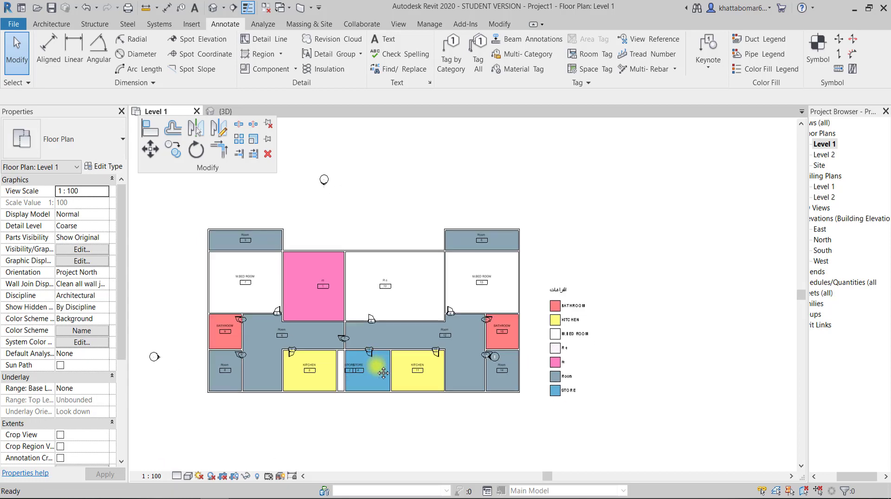
scroll(547, 313, up, 1)
scroll(547, 313, down, 2)
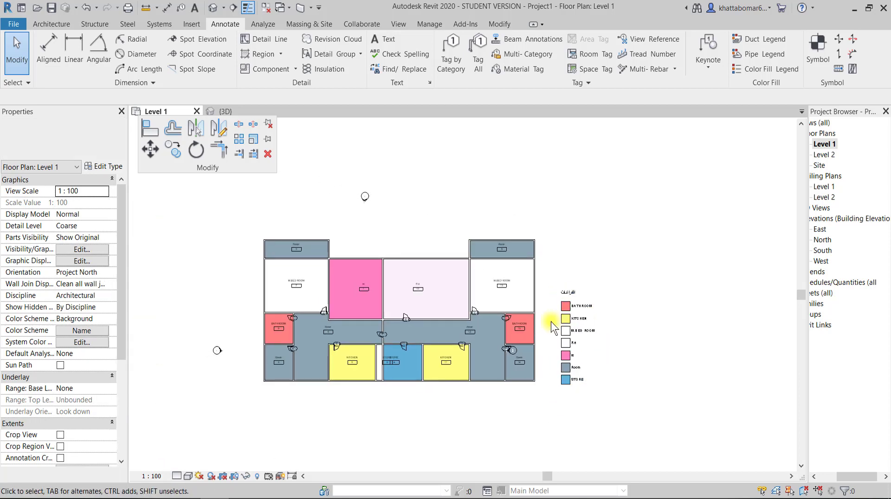
scroll(550, 321, up, 2)
Duplicate the Level 1 floor plan view in the Project Browser.
drag(807, 160, 791, 155)
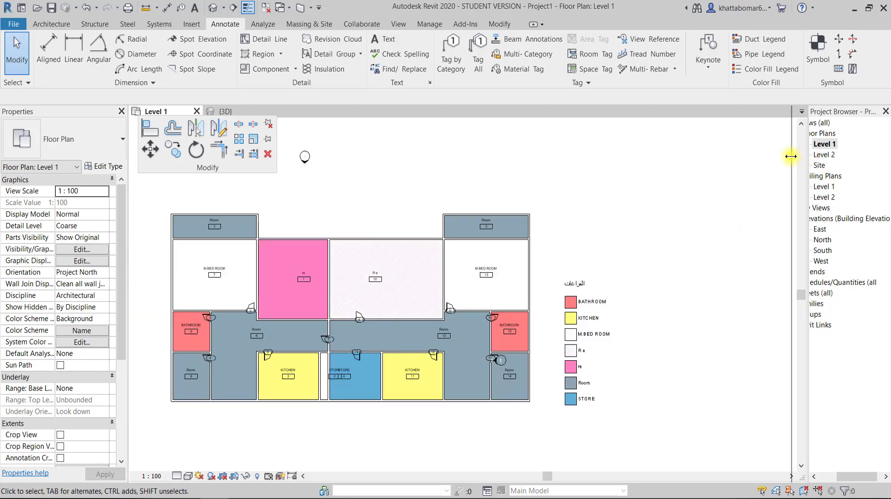
right_click(817, 143)
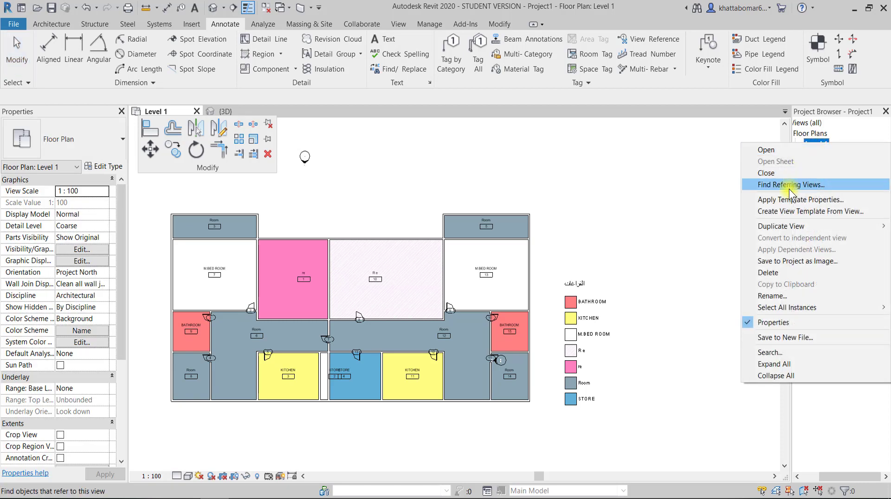
mouse_move(781, 227)
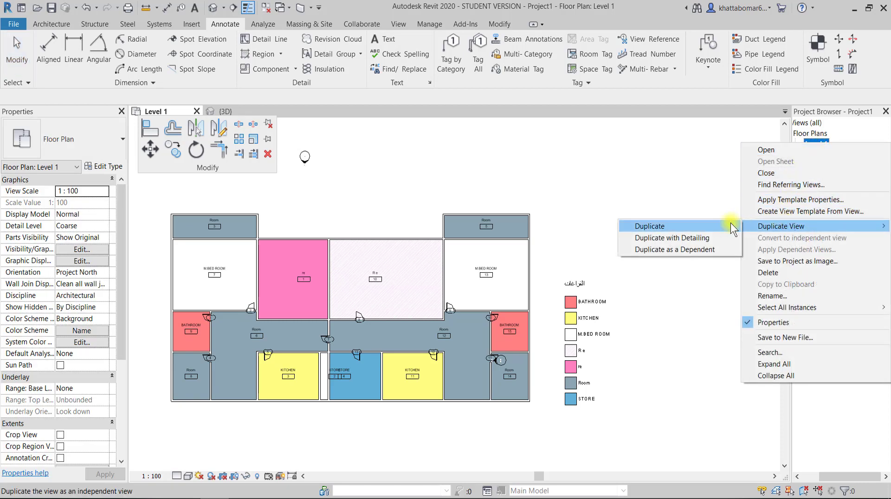
click(730, 224)
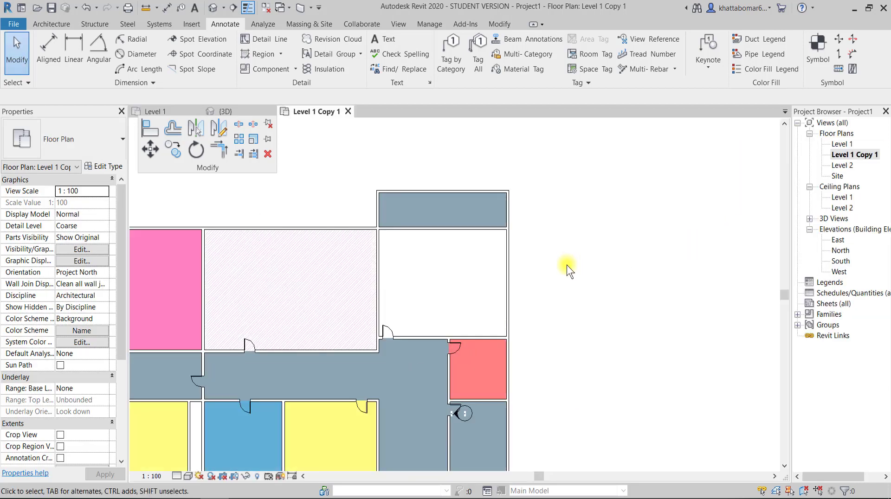
scroll(571, 265, down, 1)
scroll(253, 294, down, 1)
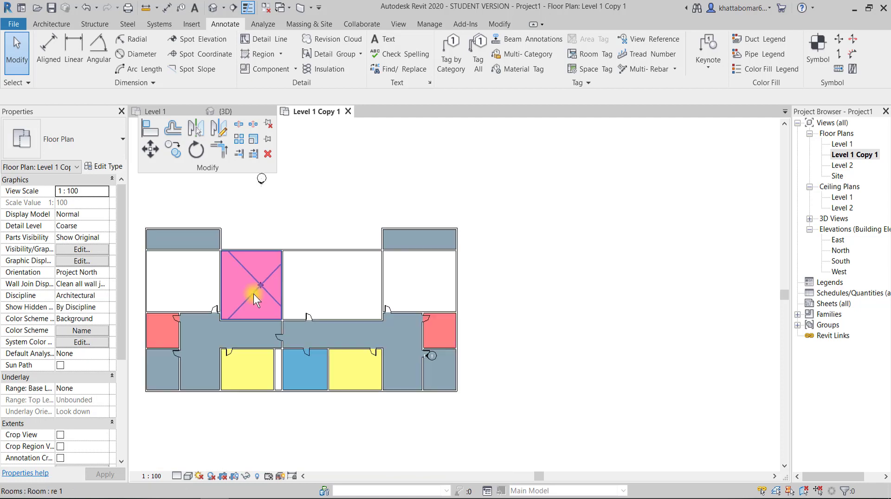
scroll(278, 315, down, 1)
scroll(353, 316, up, 3)
scroll(579, 244, down, 3)
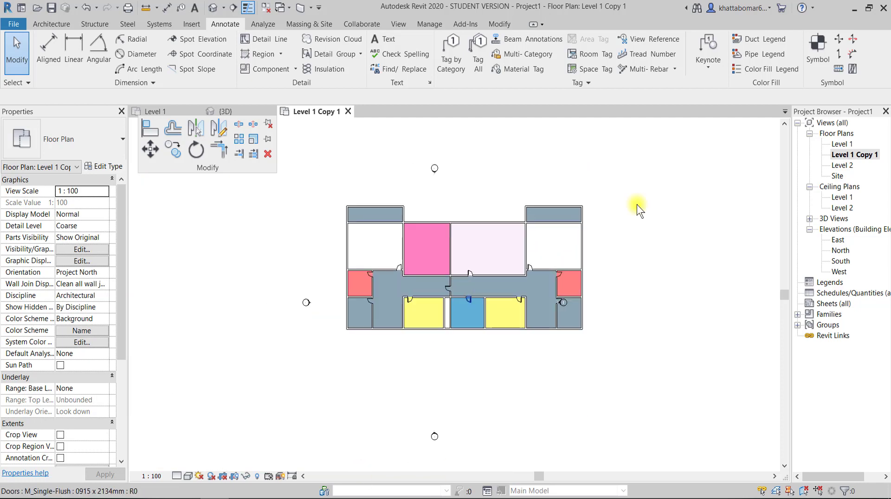
Look over the model in the {3D} view, then open Level 1 Copy 1.
click(809, 219)
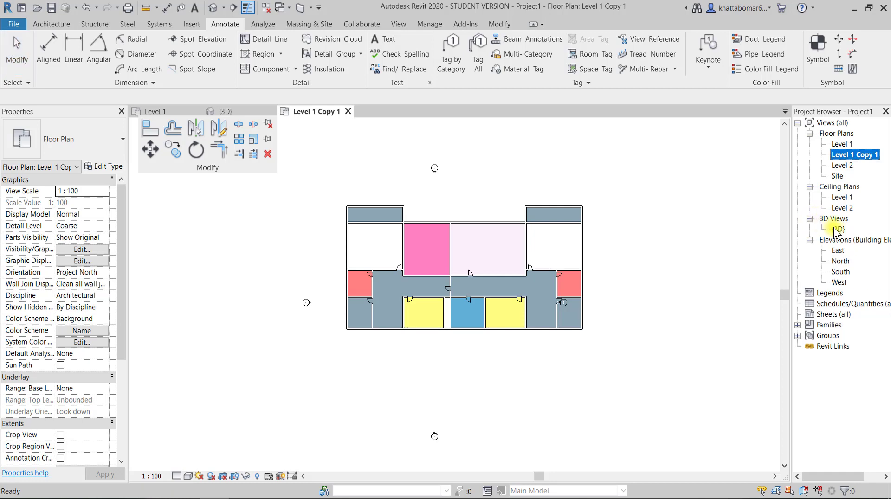
double_click(838, 229)
mouse_move(424, 334)
shift+middle_down()
mouse_move(456, 257)
mouse_move(481, 356)
mouse_move(603, 353)
shift+middle_up()
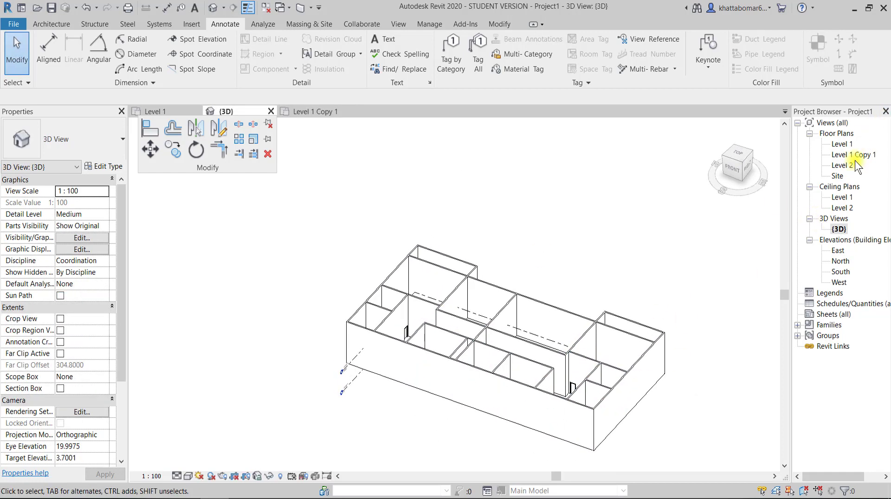
double_click(852, 154)
scroll(489, 281, up, 2)
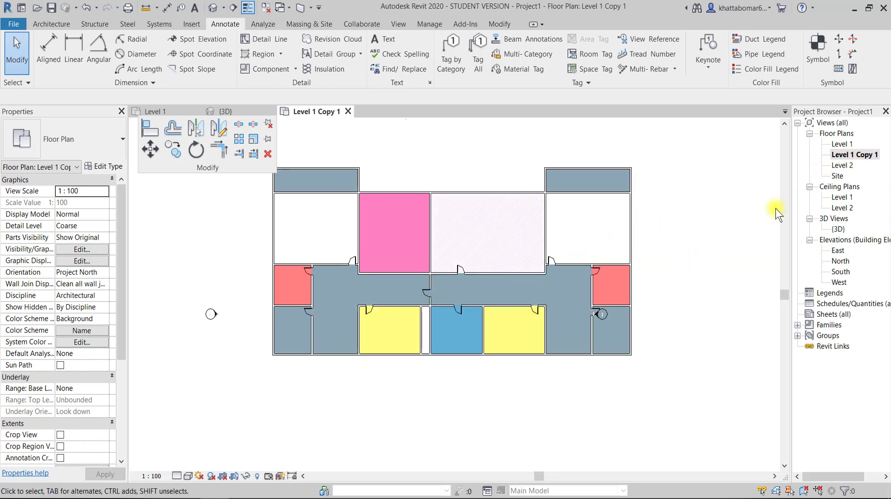
Place a colour fill legend right of the plan and assign it the Rooms Department scheme.
click(753, 73)
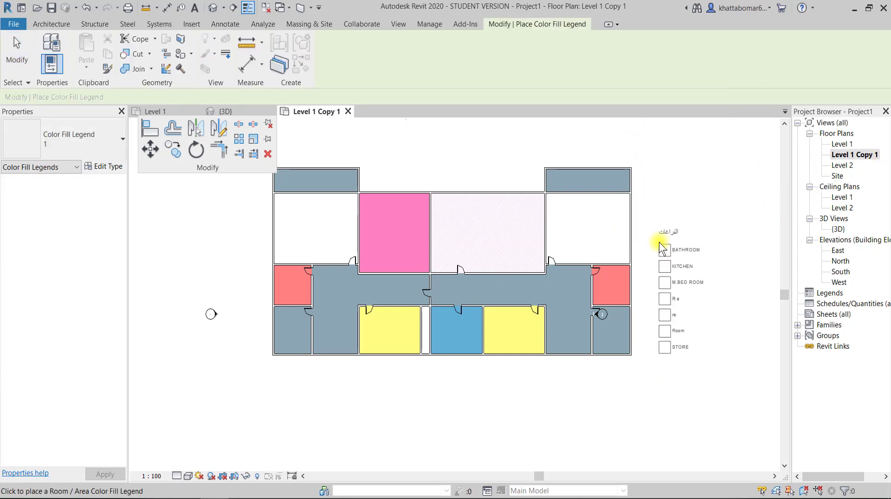
click(659, 242)
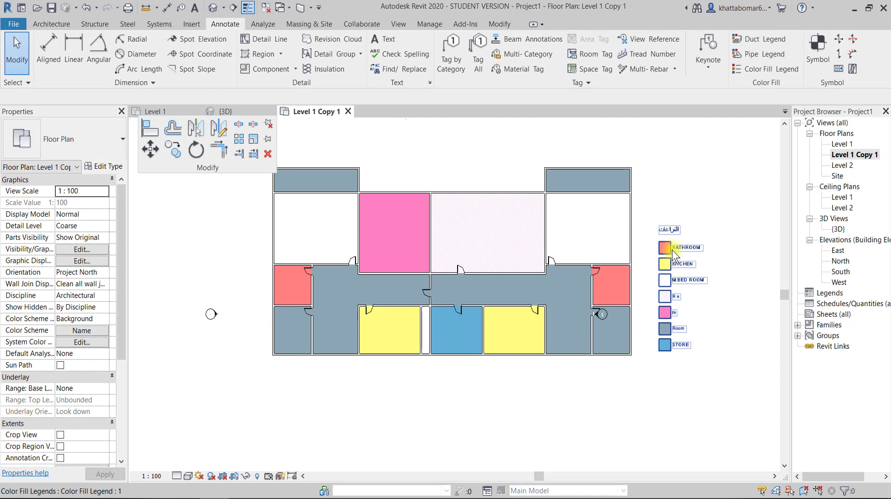
click(672, 250)
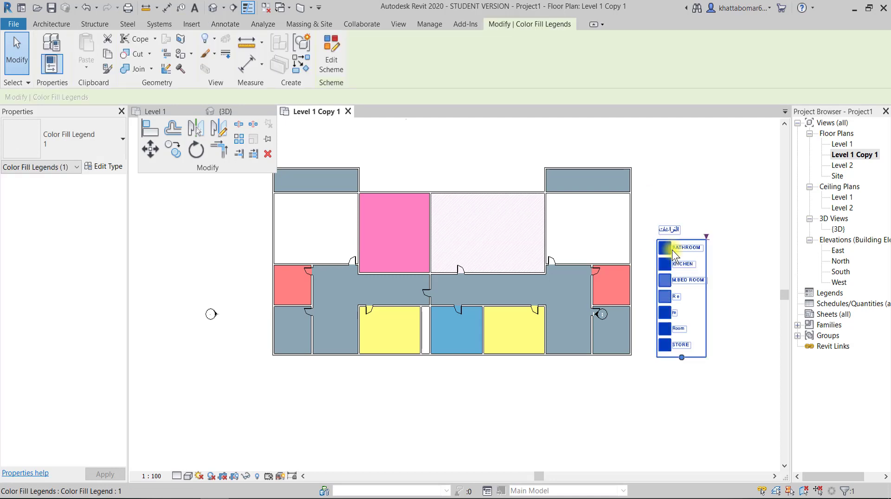
click(338, 55)
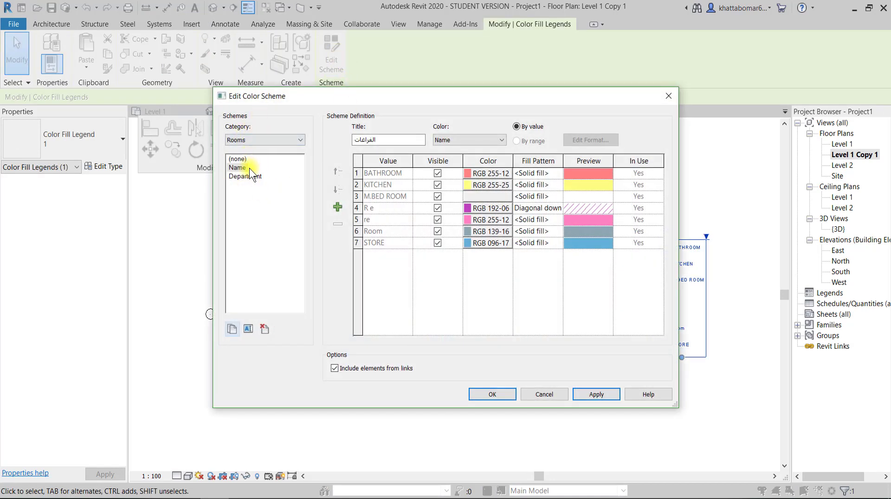
click(249, 140)
click(241, 156)
click(249, 176)
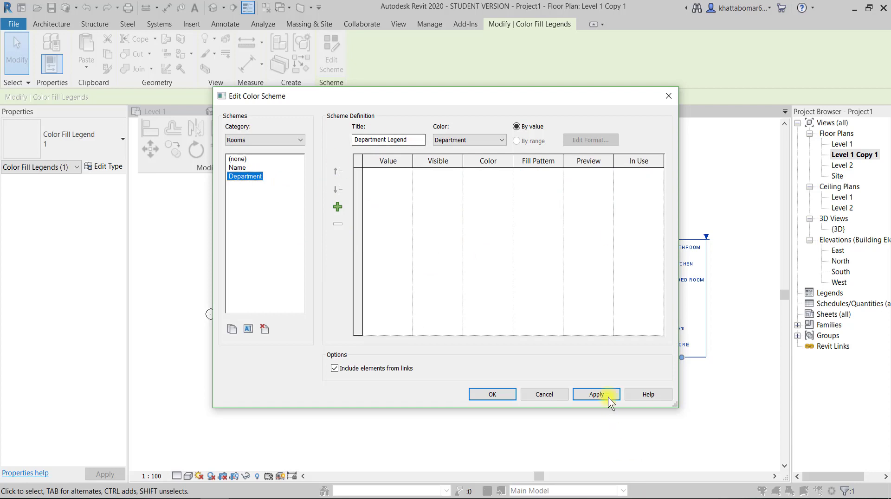
click(561, 394)
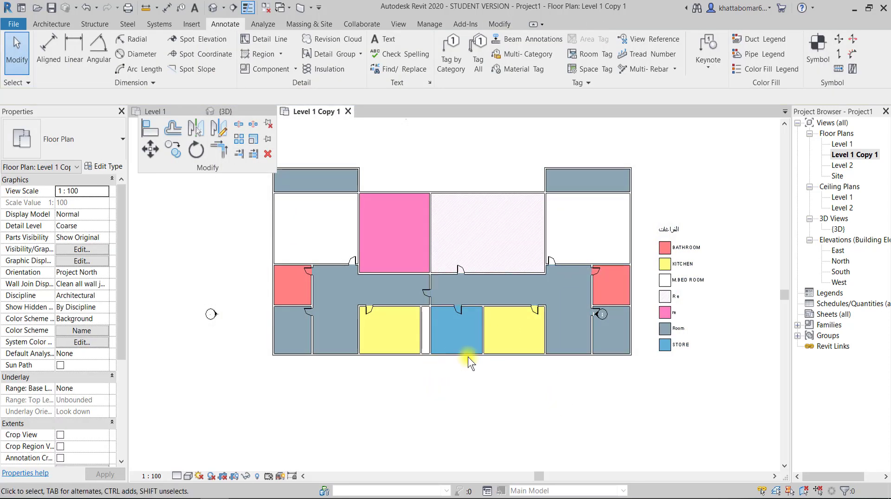
Window-select the right-side rooms and filter the selection to Rooms only.
drag(469, 359, 633, 151)
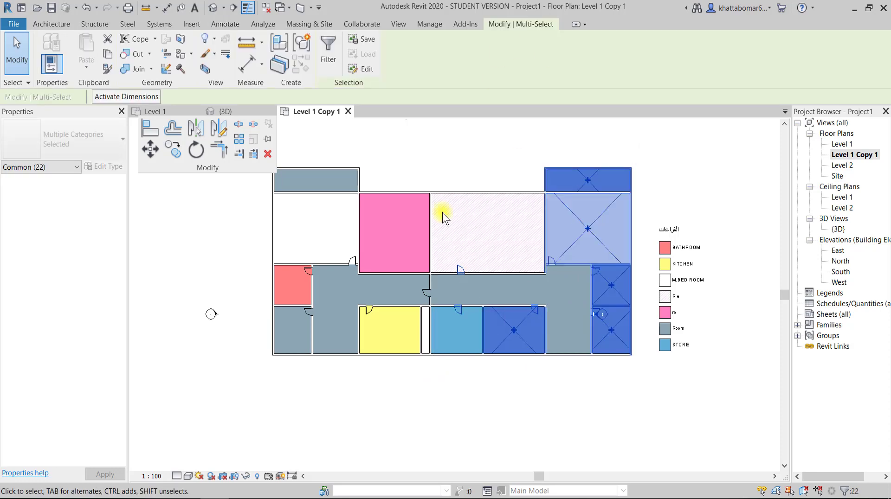
click(328, 51)
click(515, 197)
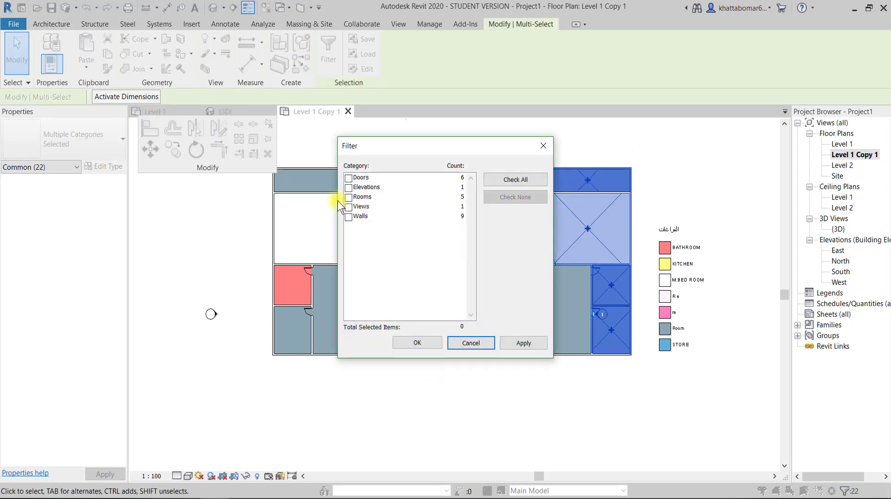
click(349, 197)
click(524, 343)
click(417, 343)
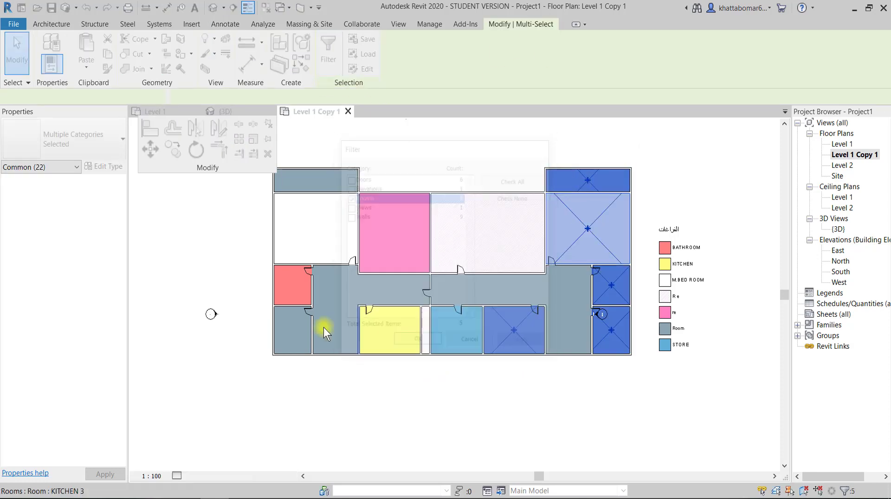
Set the selected rooms' Department to 'type a 120 sqm'.
click(64, 376)
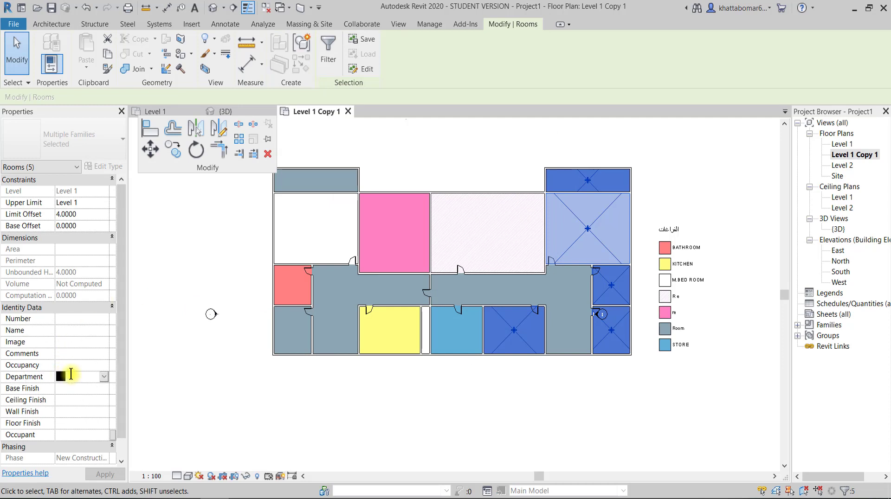
text(type a)
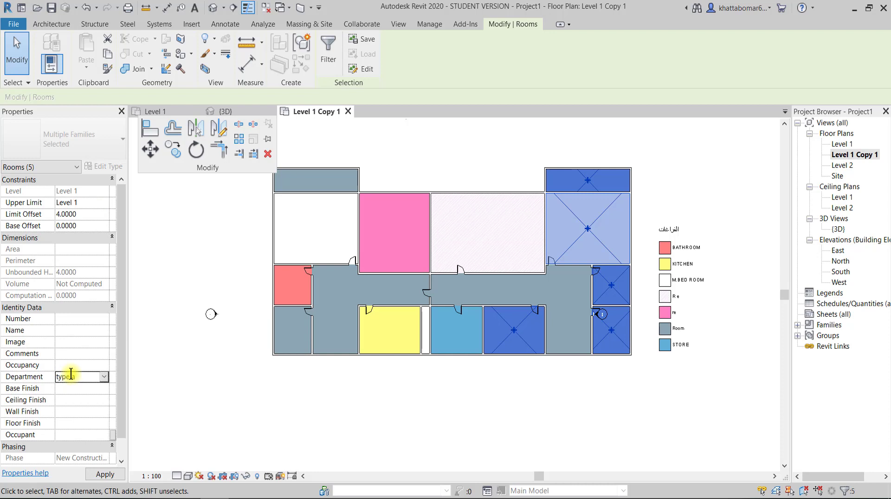
click(82, 377)
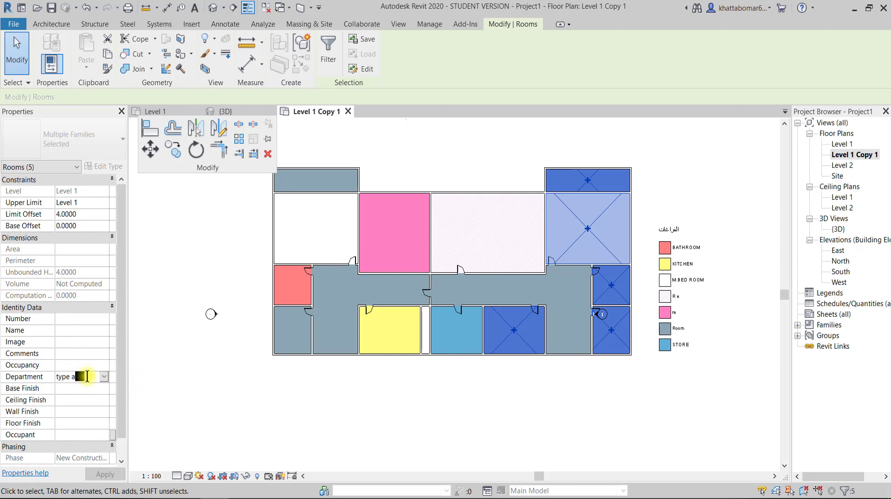
text( 12)
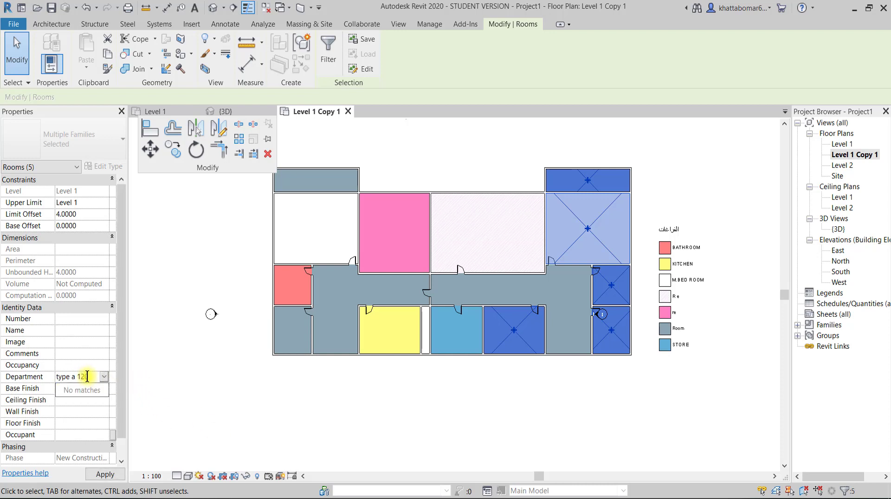
click(88, 377)
key(Return)
click(305, 379)
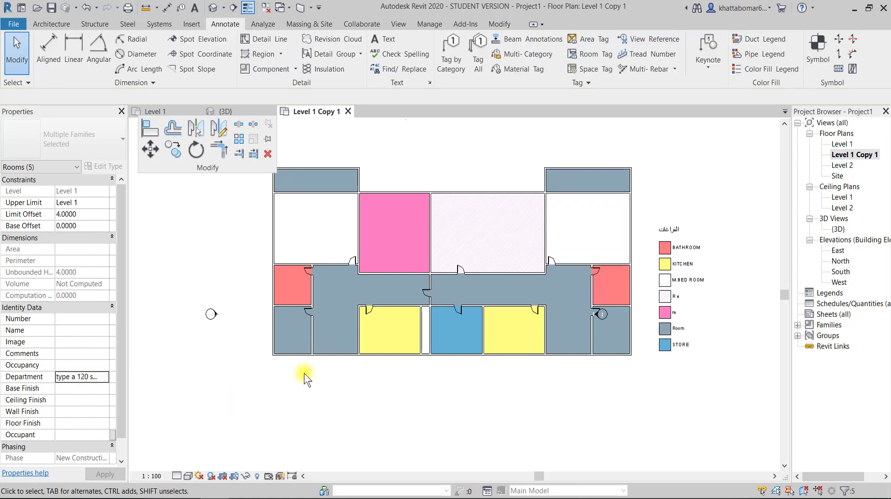
Window-select the left-side rooms and filter the selection to Rooms only.
drag(227, 387, 438, 149)
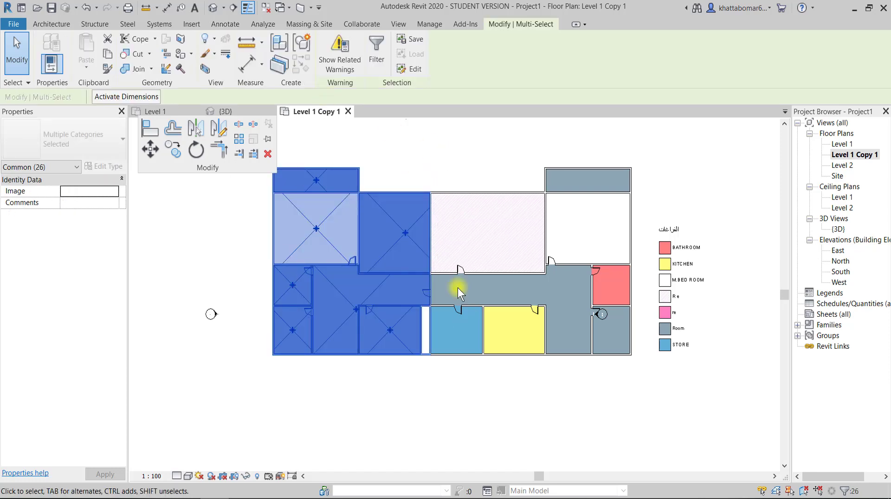
click(377, 37)
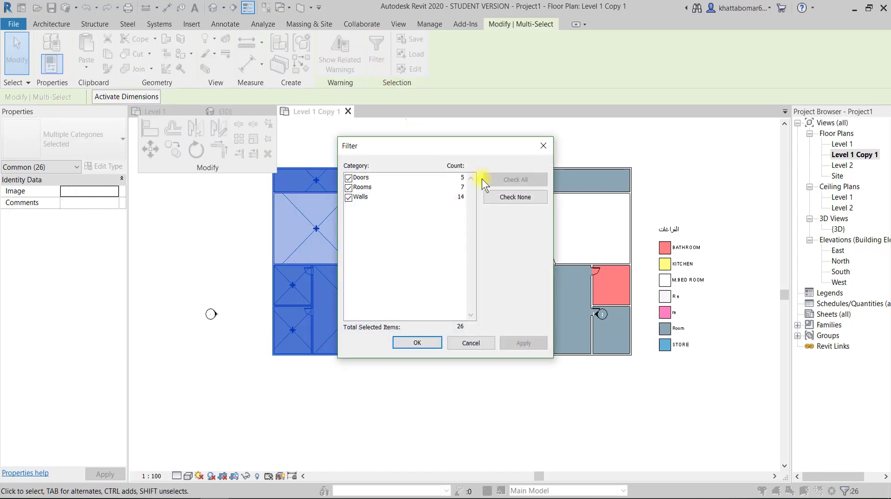
click(515, 197)
click(348, 187)
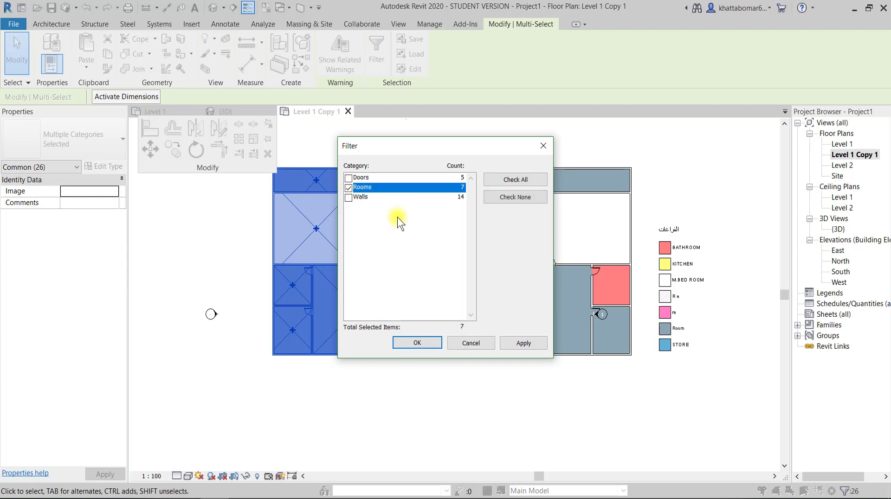
click(525, 343)
click(421, 344)
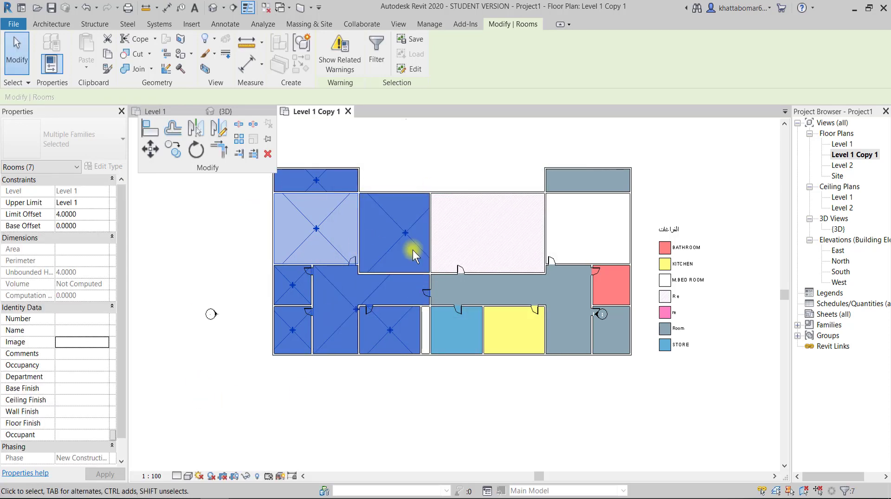
Set the seven rooms' Department to 'type b 100 sqm'.
click(68, 375)
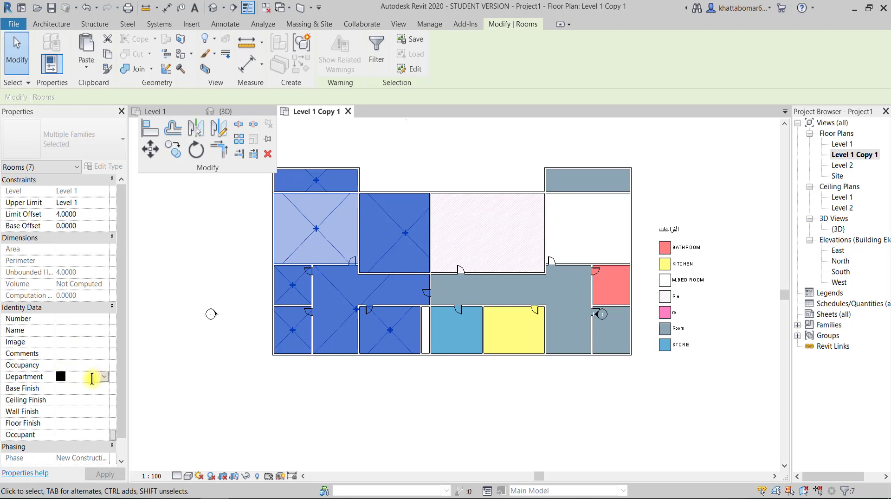
text(type)
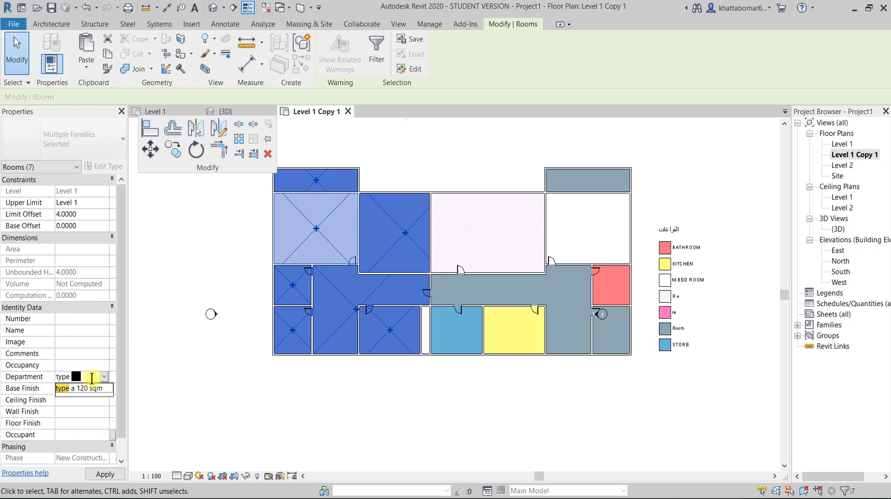
text( b 100 sqm)
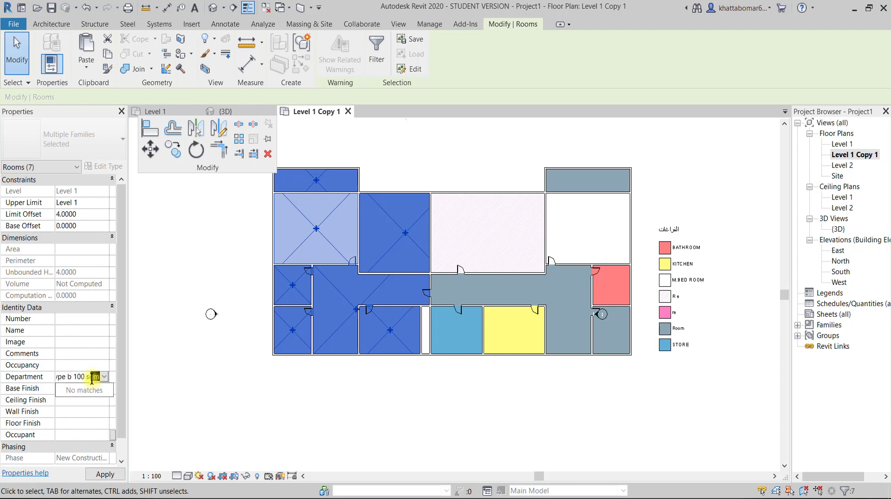
key(Return)
click(217, 378)
Select the colour fill legend and switch its colour scheme to Department.
scroll(430, 314, down, 3)
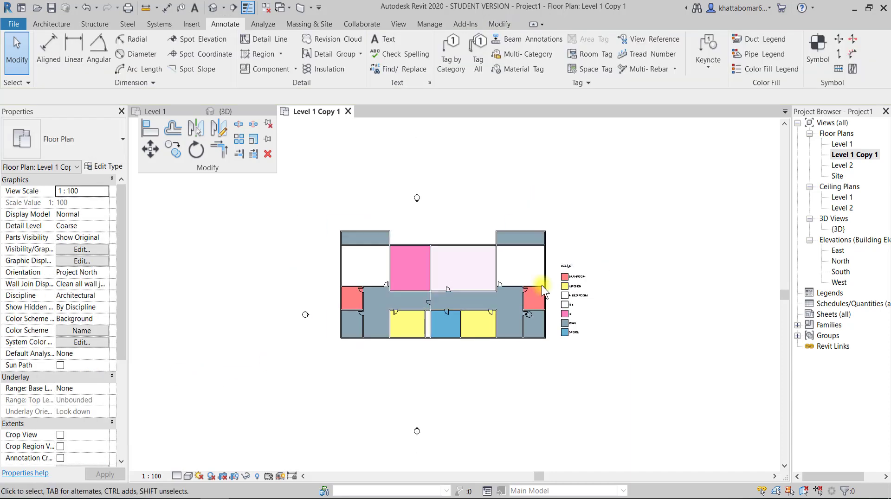
click(575, 280)
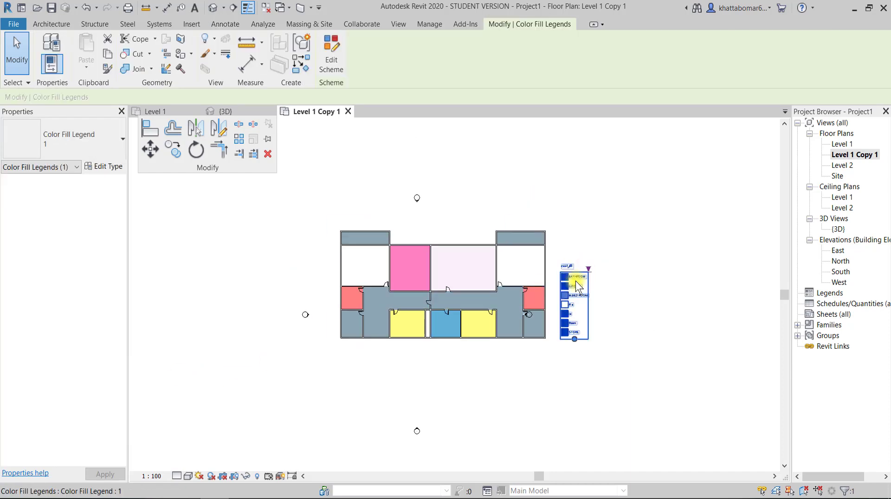
click(327, 73)
click(249, 174)
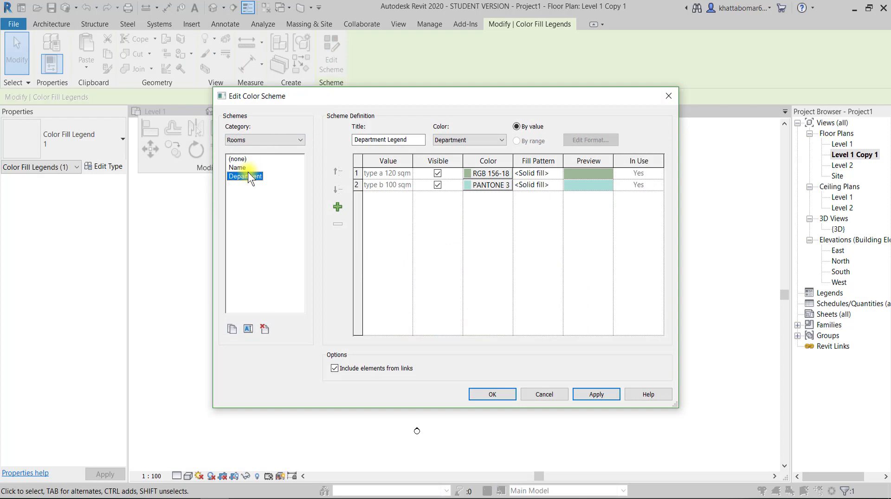
Colour type a 120 sqm red and type b 100 sqm blue, and apply.
click(477, 173)
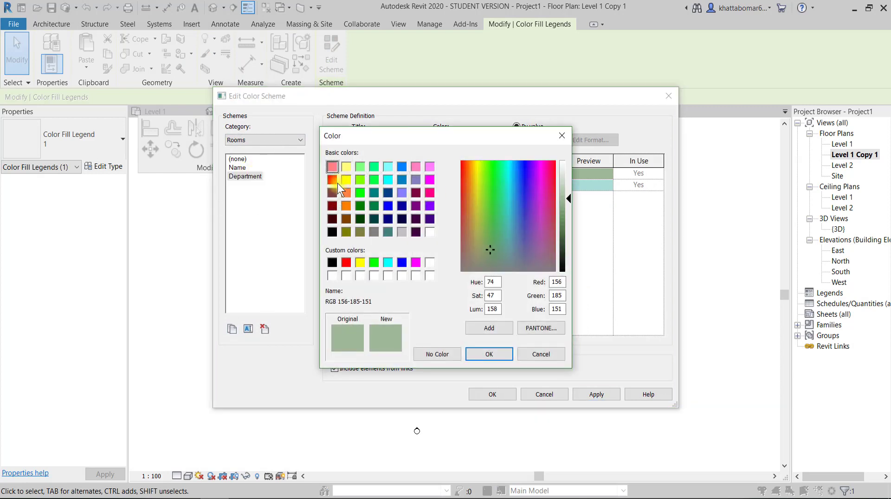
click(334, 182)
click(479, 352)
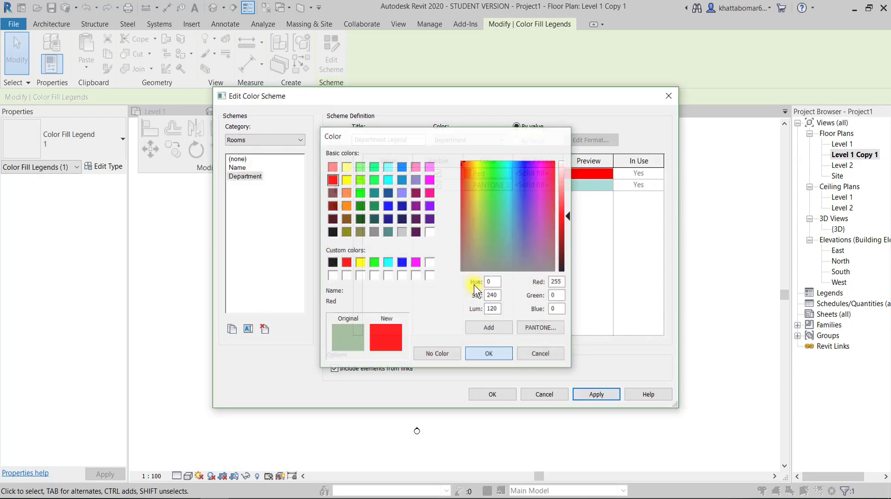
click(472, 185)
click(387, 204)
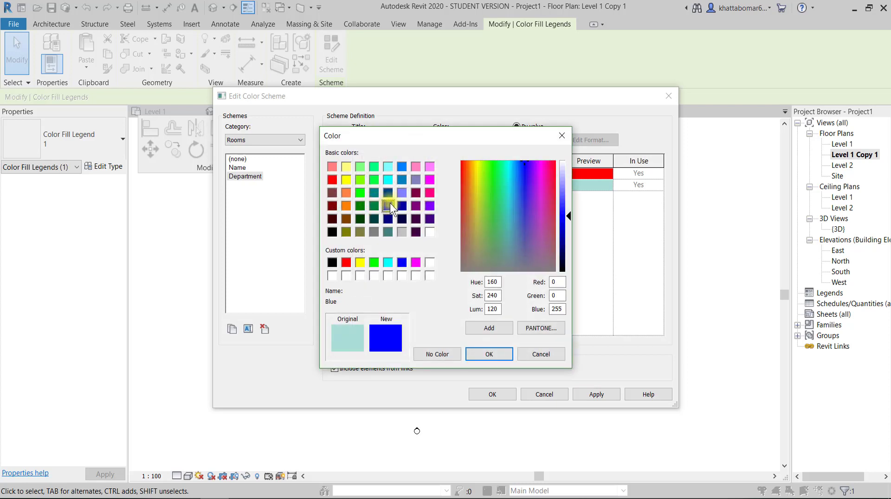
click(485, 353)
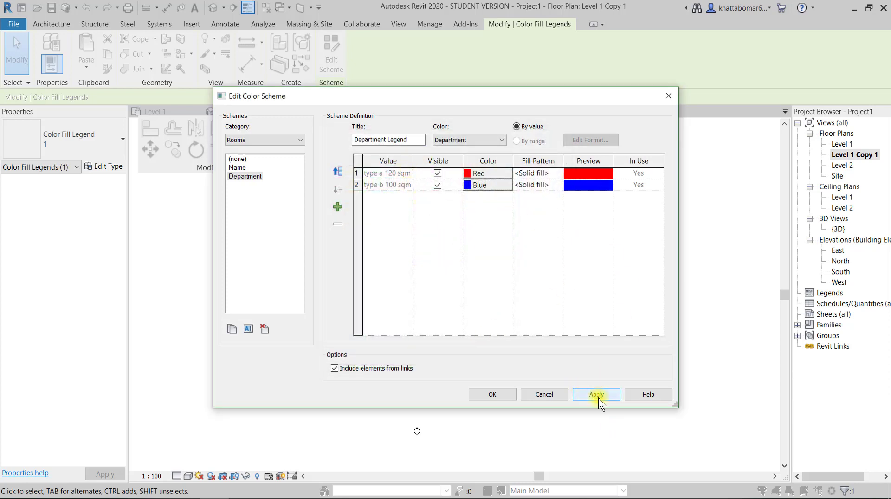
click(491, 394)
Assign the upper-middle room to the type a 120 sqm department.
click(529, 410)
scroll(497, 355, up, 2)
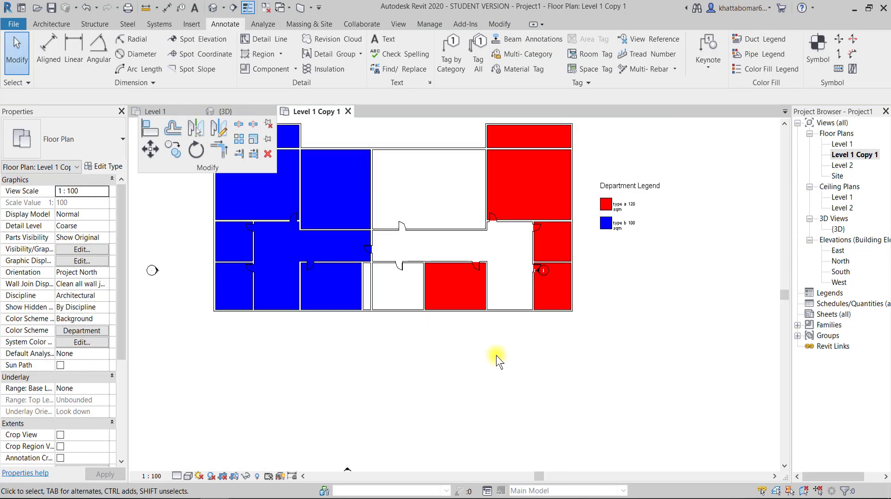
scroll(399, 380, down, 1)
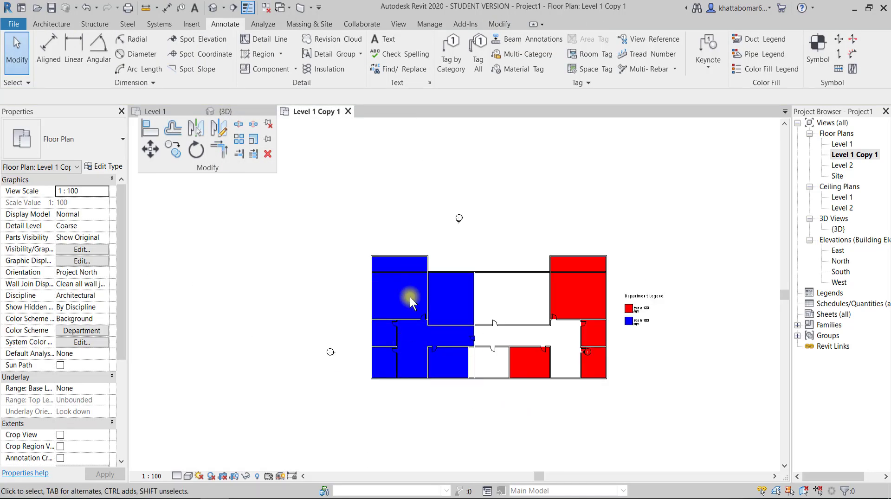
scroll(411, 300, up, 2)
scroll(432, 305, down, 2)
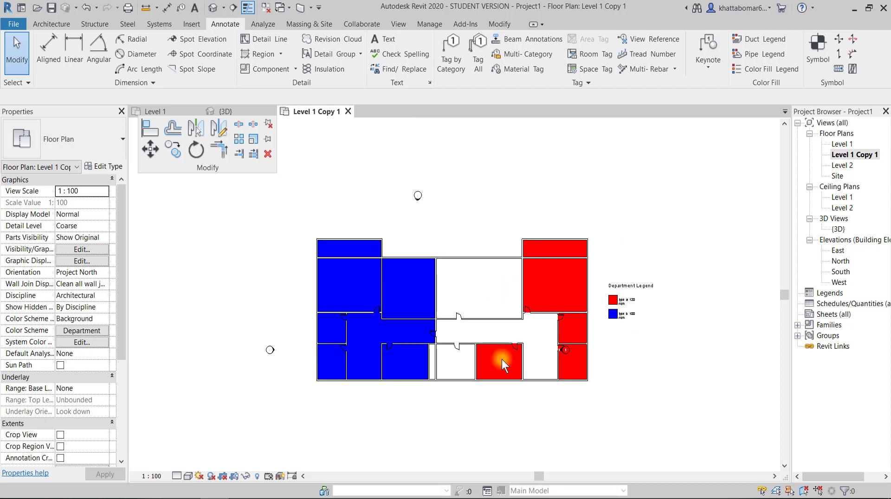
click(464, 285)
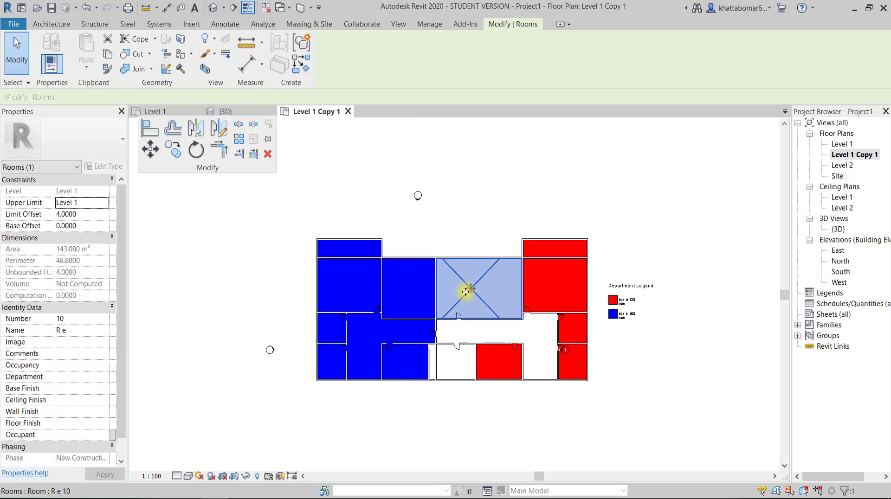
click(71, 377)
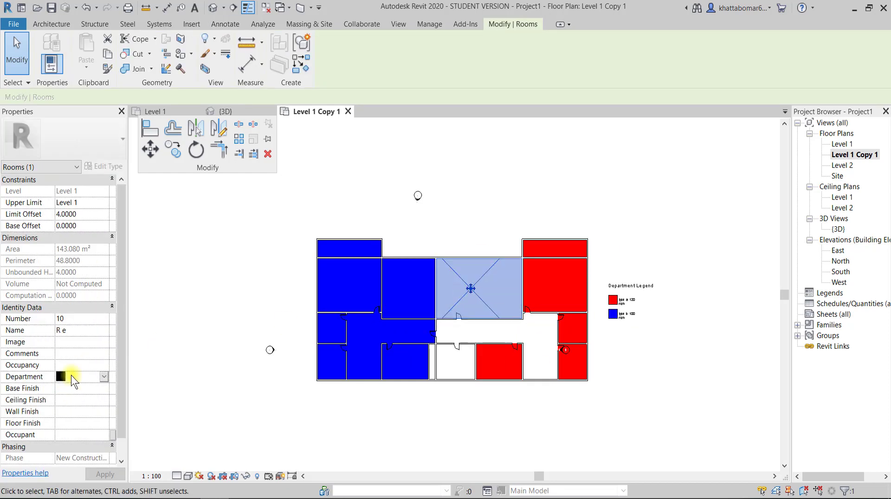
click(104, 376)
click(103, 389)
click(324, 422)
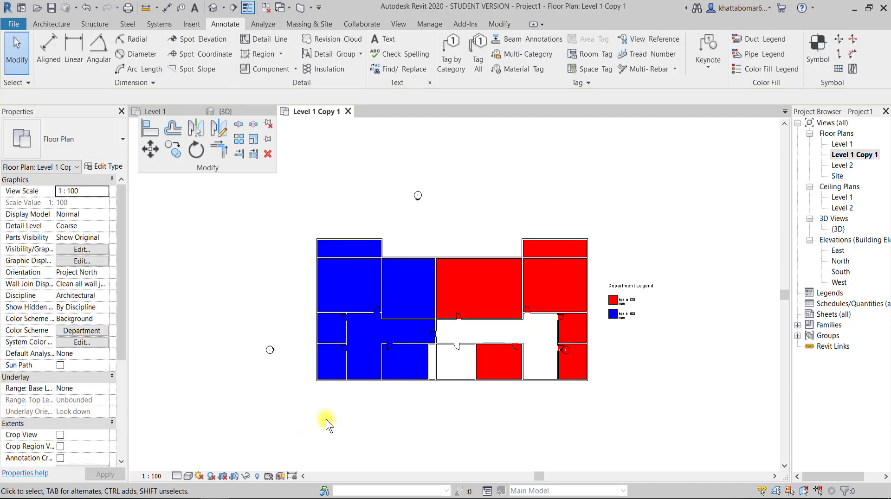
Assign the small STORE room to the type a 120 sqm department.
click(450, 364)
click(96, 377)
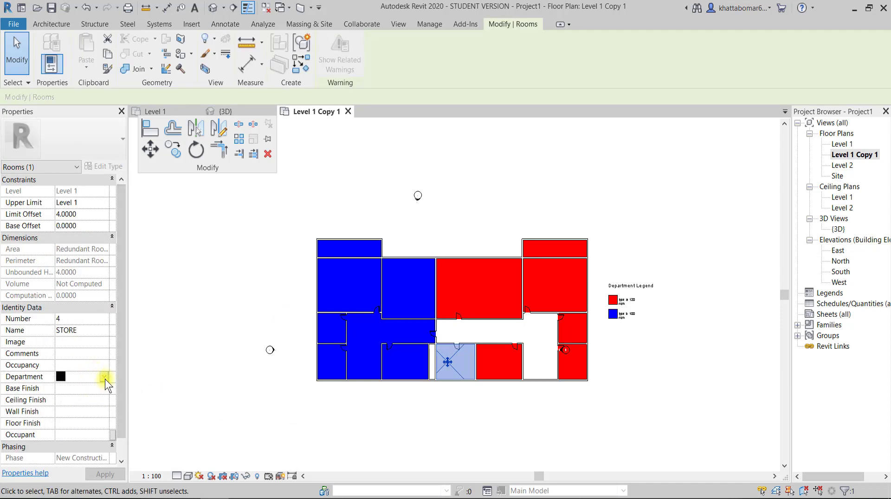
click(104, 376)
click(100, 391)
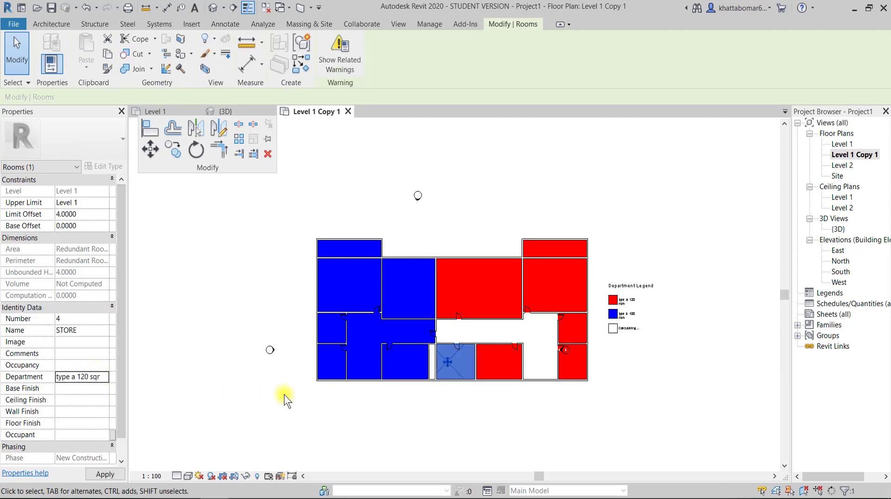
click(285, 398)
click(486, 352)
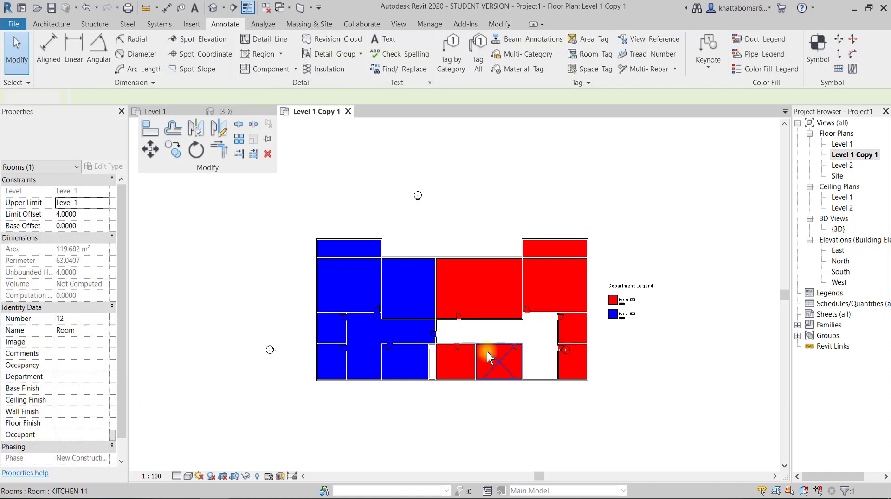
key(Escape)
scroll(486, 353, down, 1)
scroll(485, 363, up, 2)
middle_drag(485, 363, 471, 356)
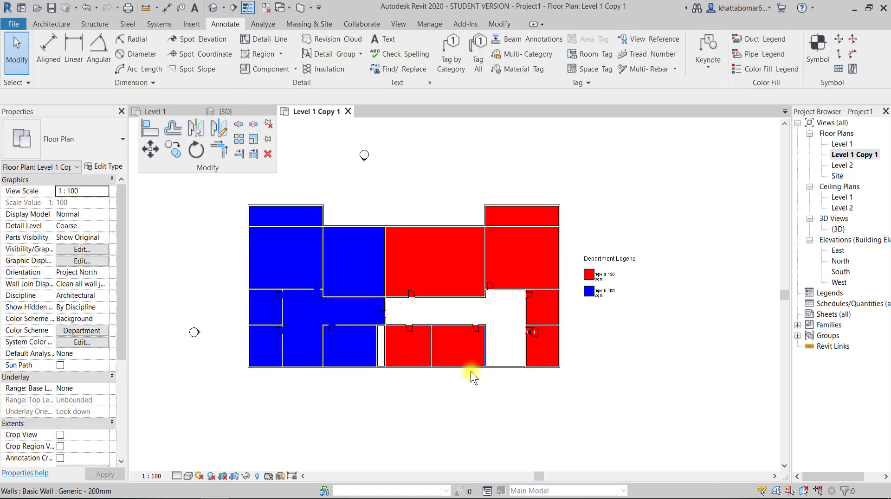
Set the Department of the four large upper rooms to 'classes'.
click(429, 264)
ctrl+click(364, 260)
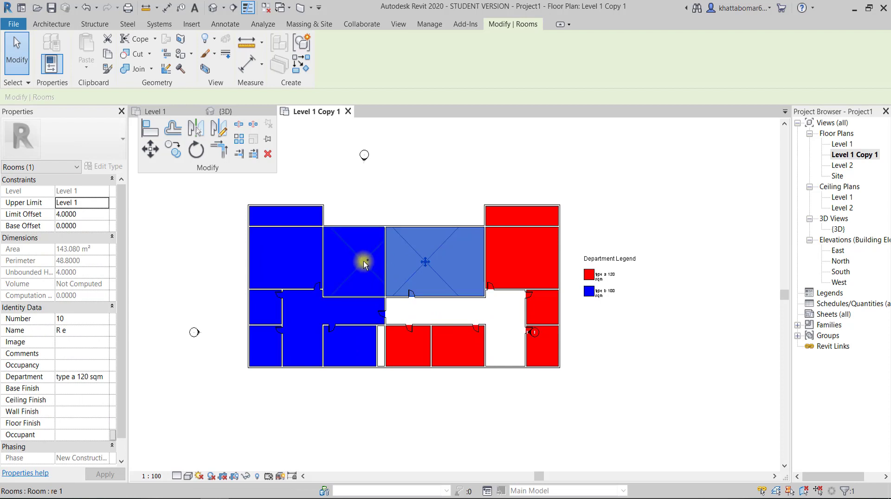
ctrl+click(283, 261)
ctrl+click(530, 258)
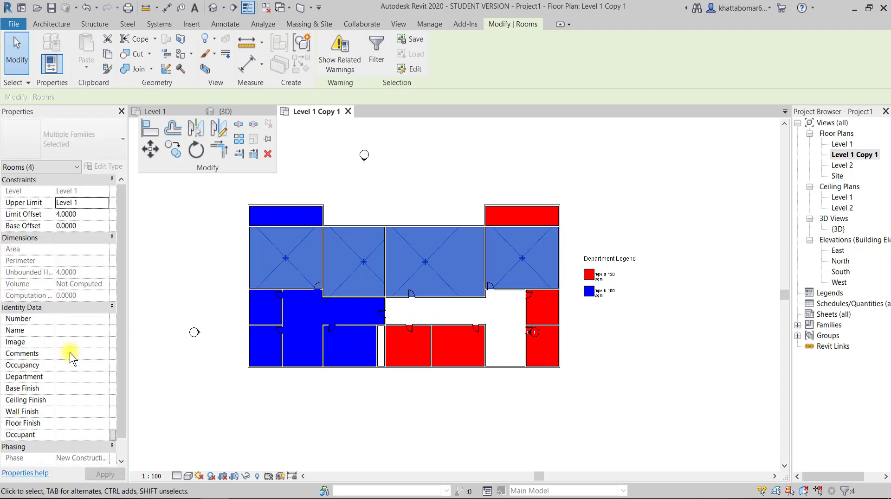
click(77, 376)
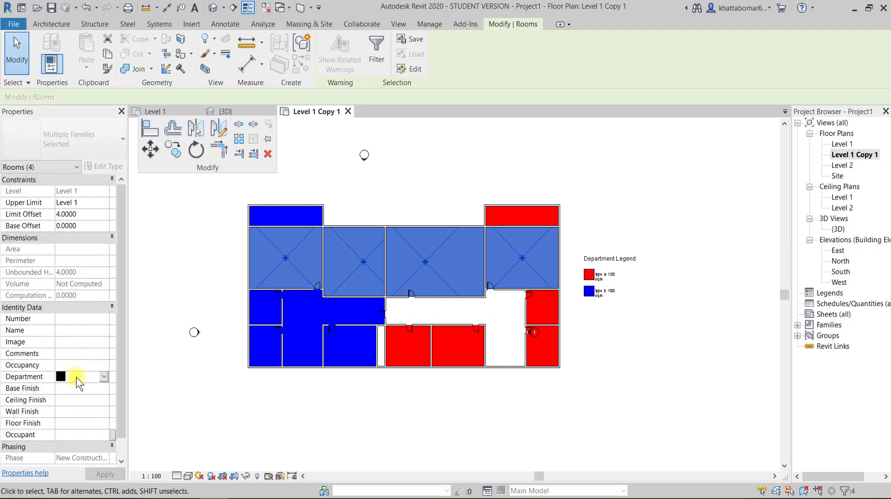
text(tw,g)
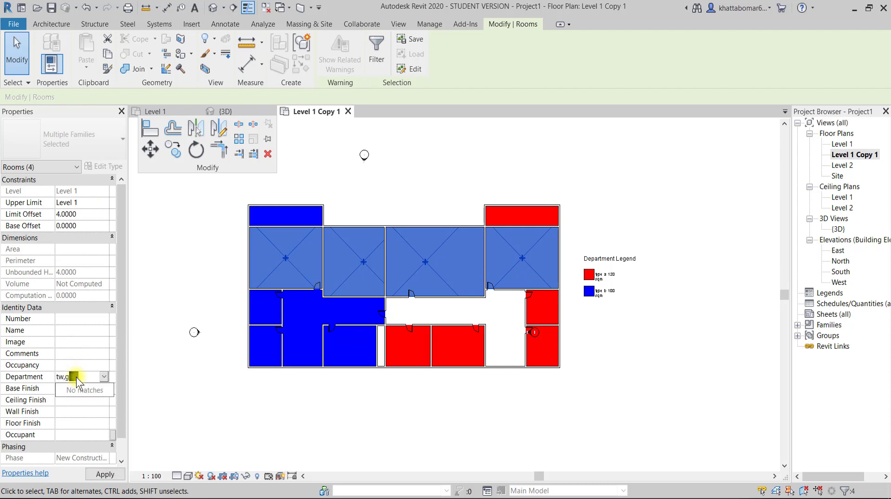
key(BackSpace)
key(BackSpace)
key(BackSpace)
text(c)
click(222, 387)
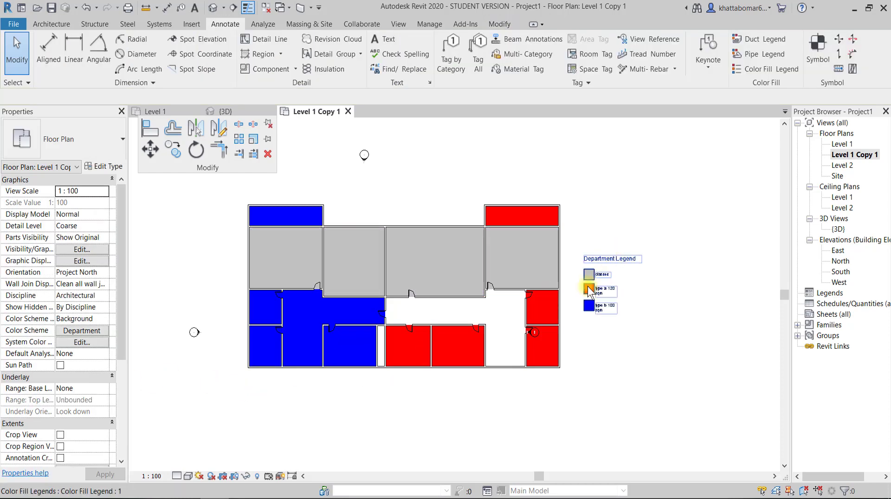
Zoom to and select the Department Legend.
scroll(617, 258, up, 5)
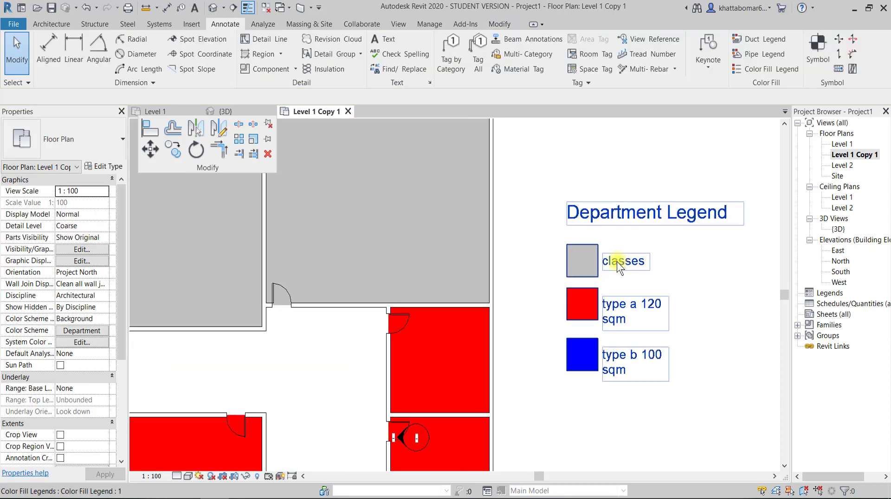
scroll(617, 265, down, 3)
scroll(346, 262, down, 2)
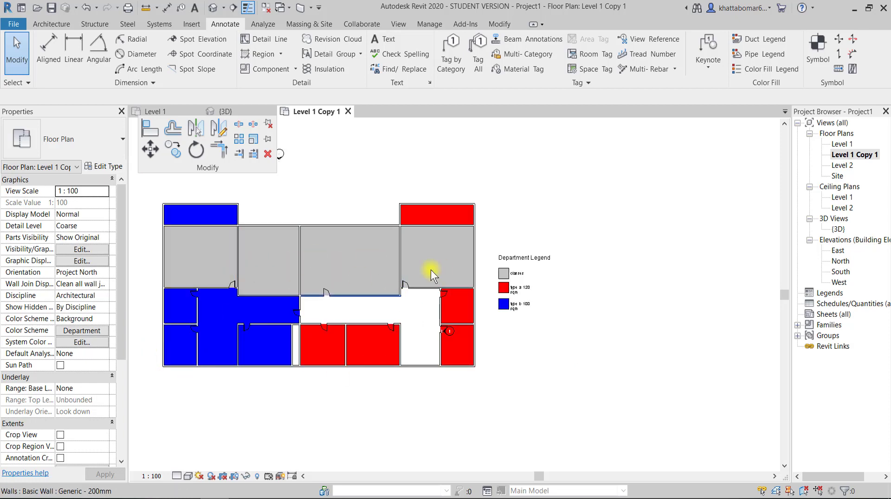
scroll(478, 283, up, 1)
scroll(570, 241, up, 1)
scroll(566, 234, up, 1)
click(566, 234)
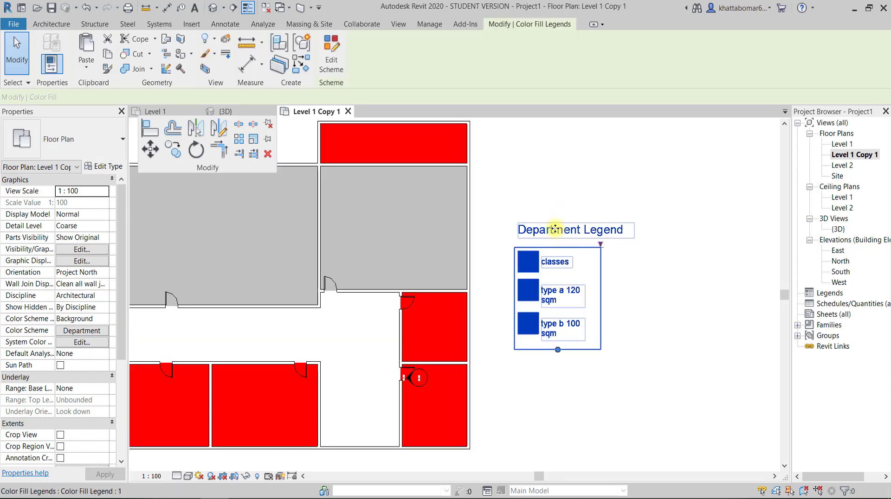
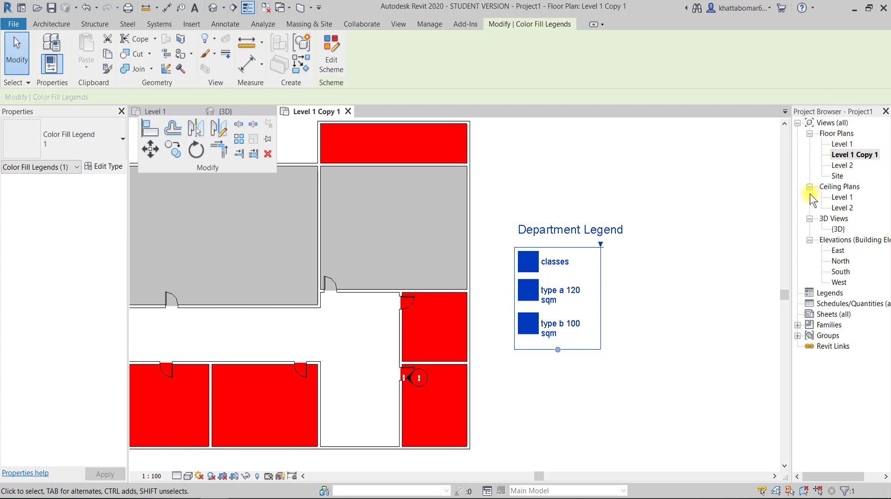
Open the North elevation and the 3D view, and orbit the model slightly.
scroll(745, 231, down, 2)
scroll(603, 260, down, 2)
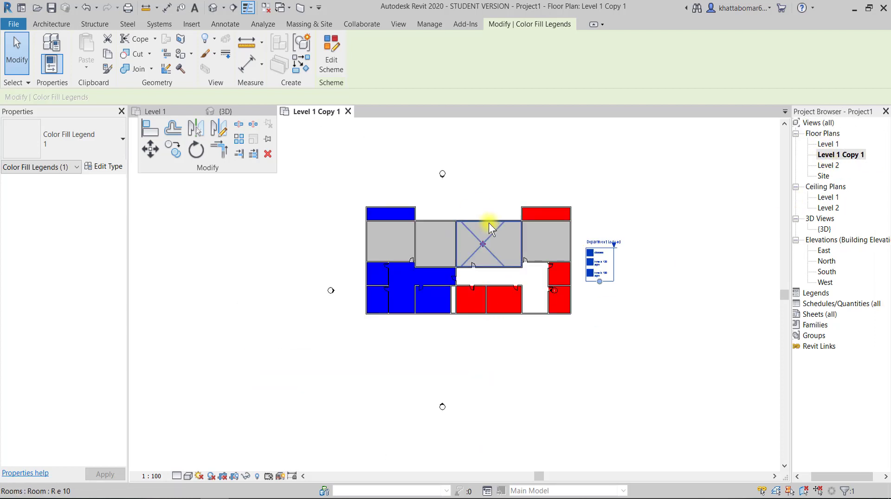
scroll(489, 222, up, 2)
scroll(622, 212, up, 1)
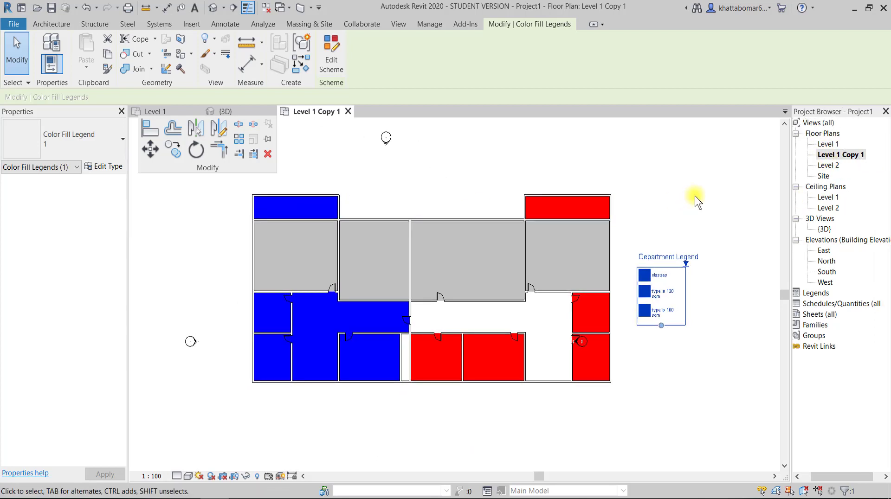
double_click(824, 262)
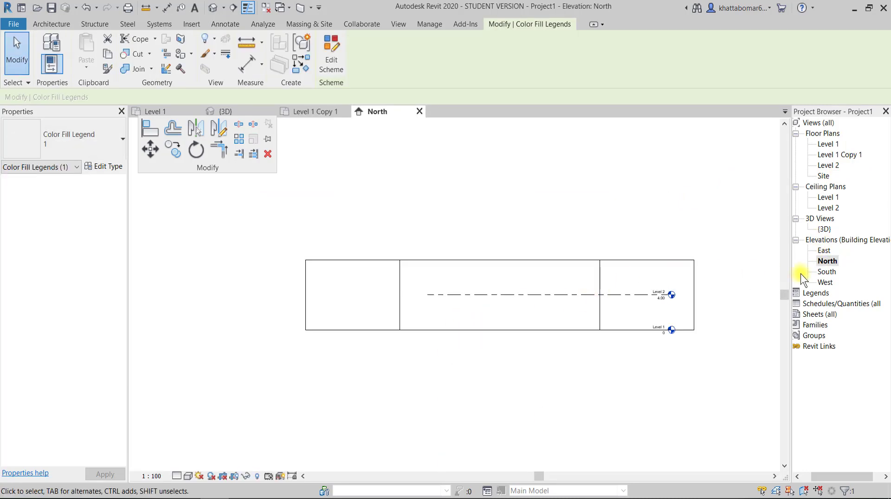
double_click(824, 228)
mouse_move(453, 304)
shift+middle_down()
mouse_move(466, 355)
mouse_move(694, 274)
mouse_move(637, 289)
shift+middle_up()
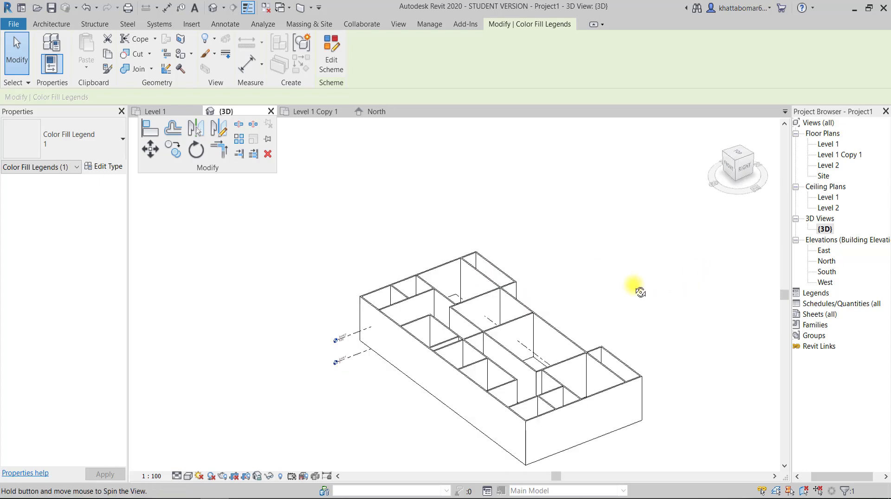
Compare the Level 1 room-name colour plan with the Level 1 Copy 1 department plan, ending on Level 1.
click(828, 144)
double_click(828, 146)
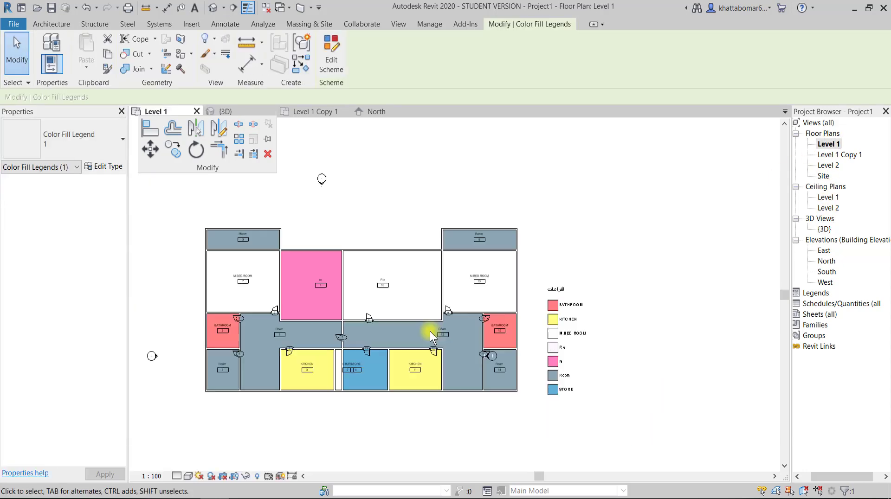
double_click(845, 155)
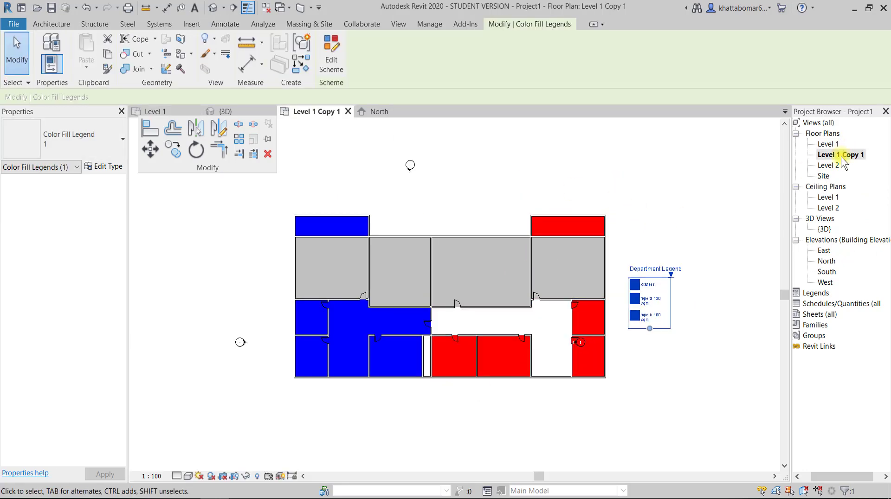
double_click(840, 145)
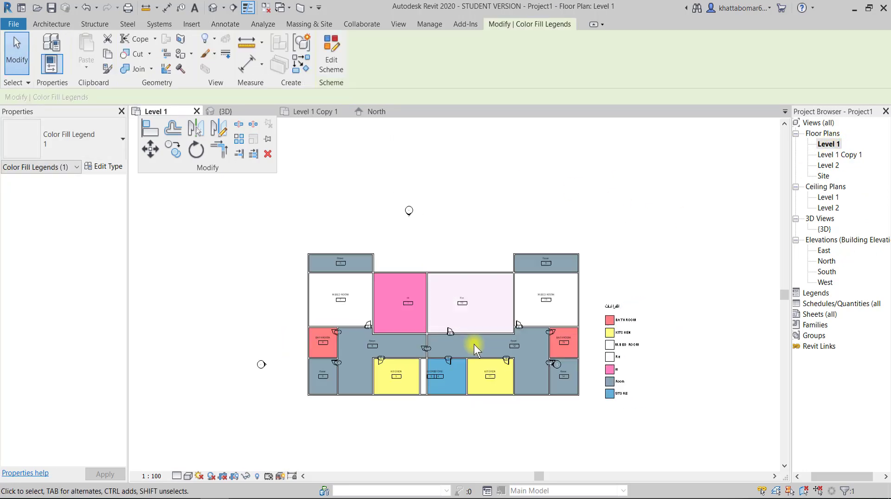